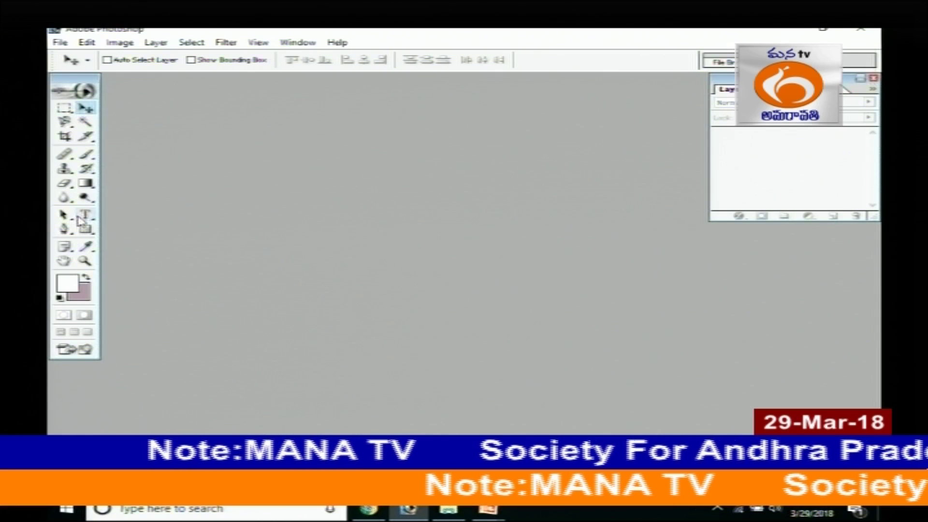
left_click(80, 217)
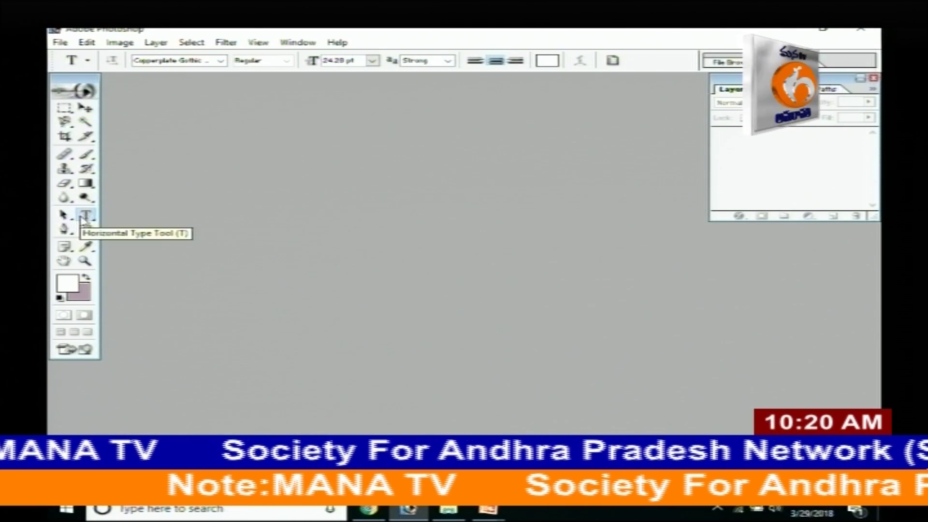
left_click(81, 220)
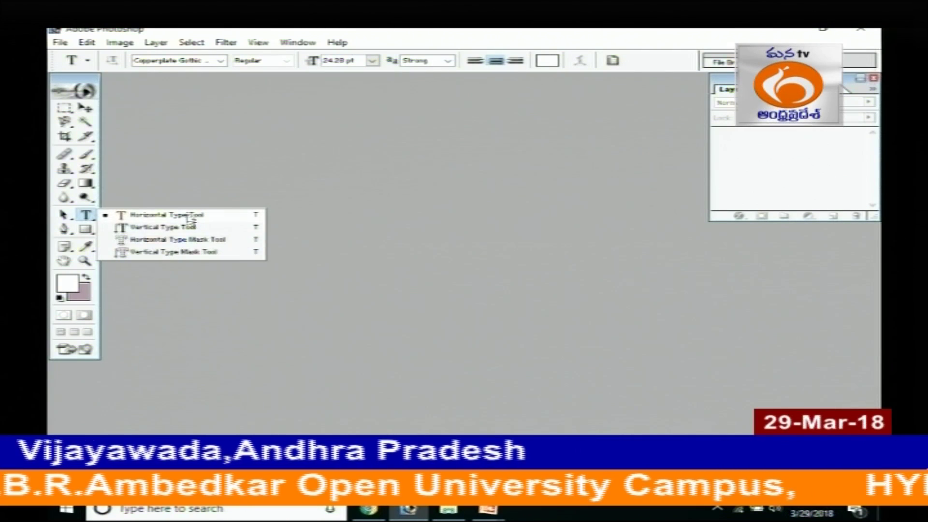
left_click(406, 206)
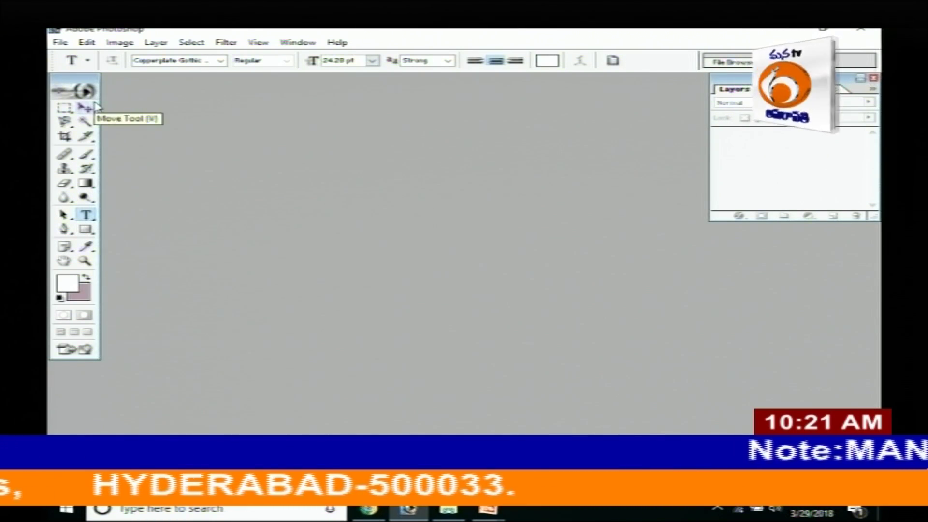
left_click(90, 188)
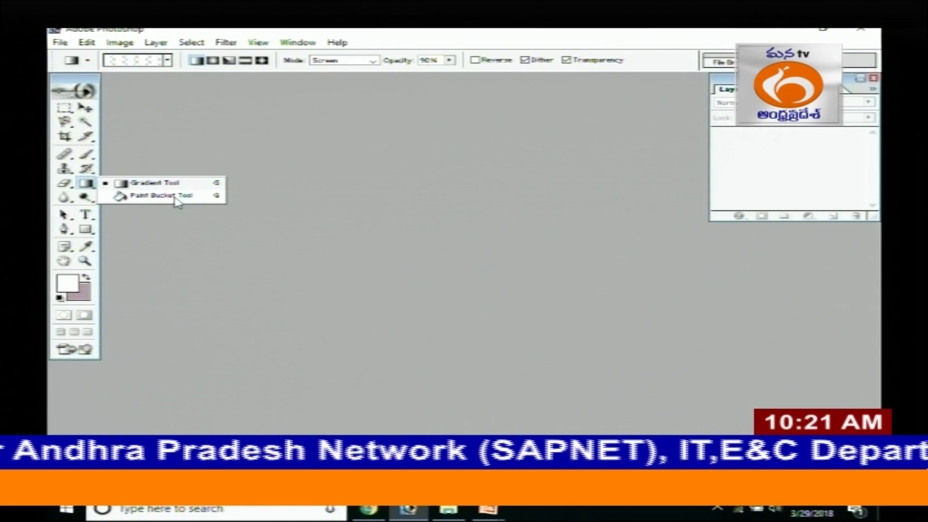
left_click(312, 244)
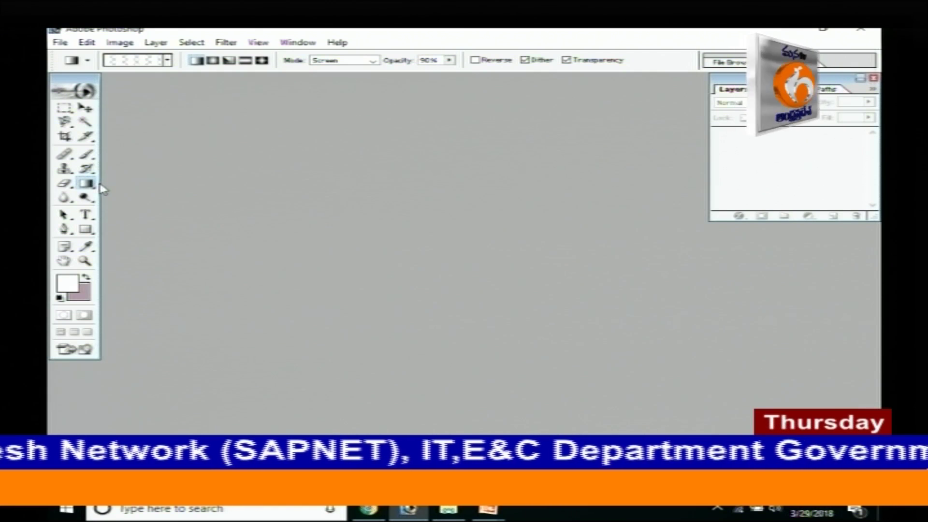
key("ctrl+n")
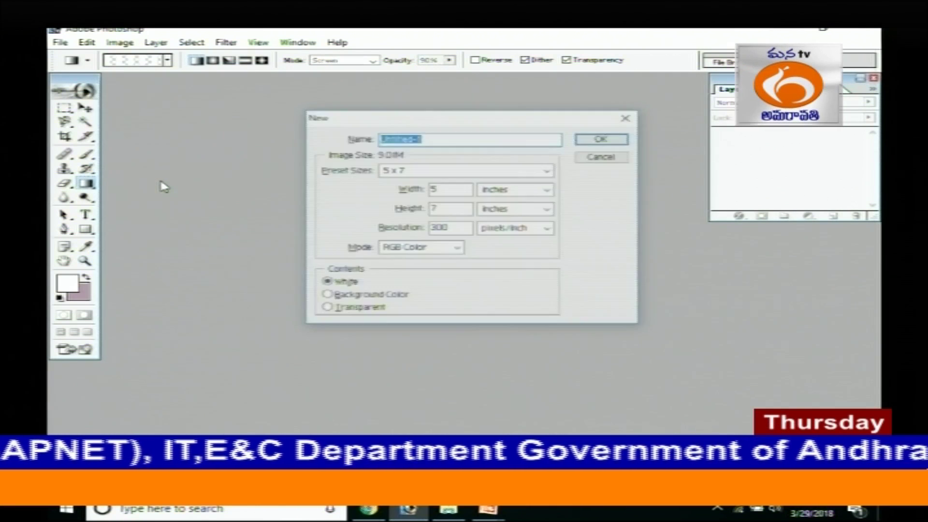
left_click(602, 139)
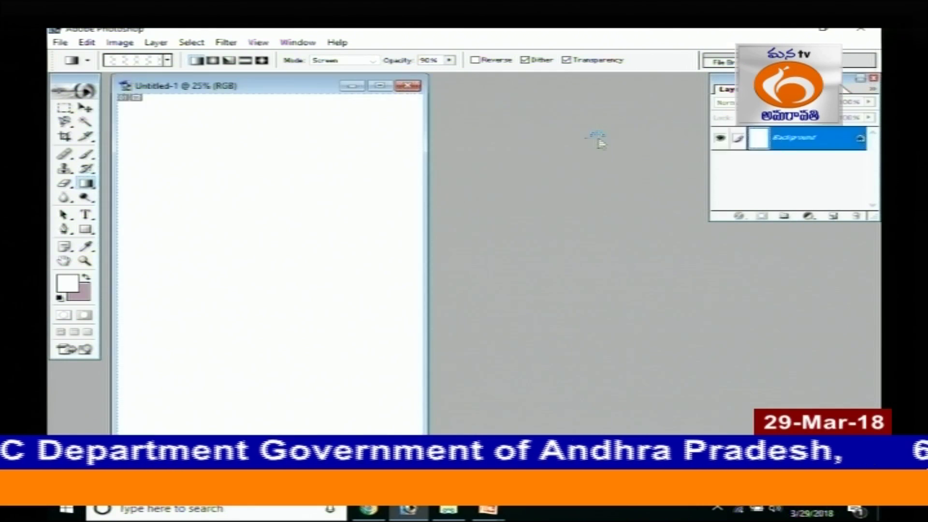
left_click(403, 87)
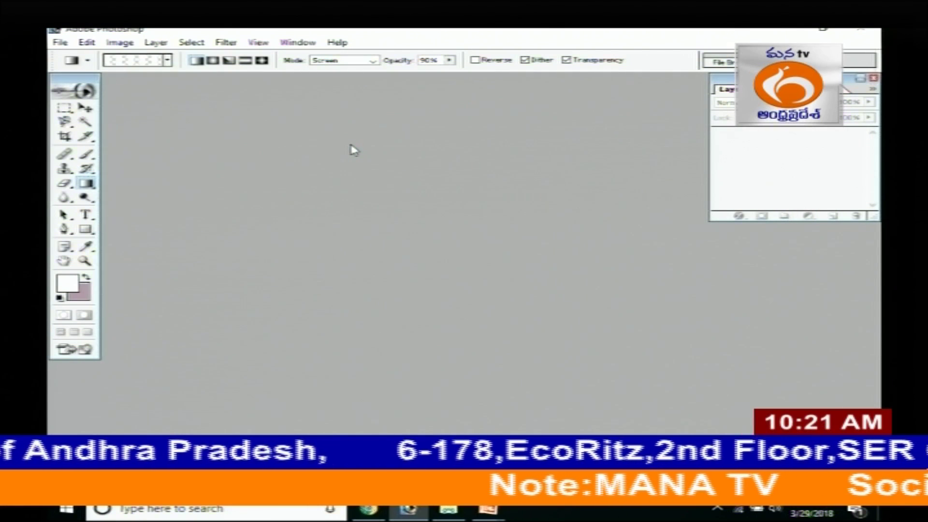
Step: Create a new white RGB document at the Default Photoshop Size and maximize its window
key("ctrl+n")
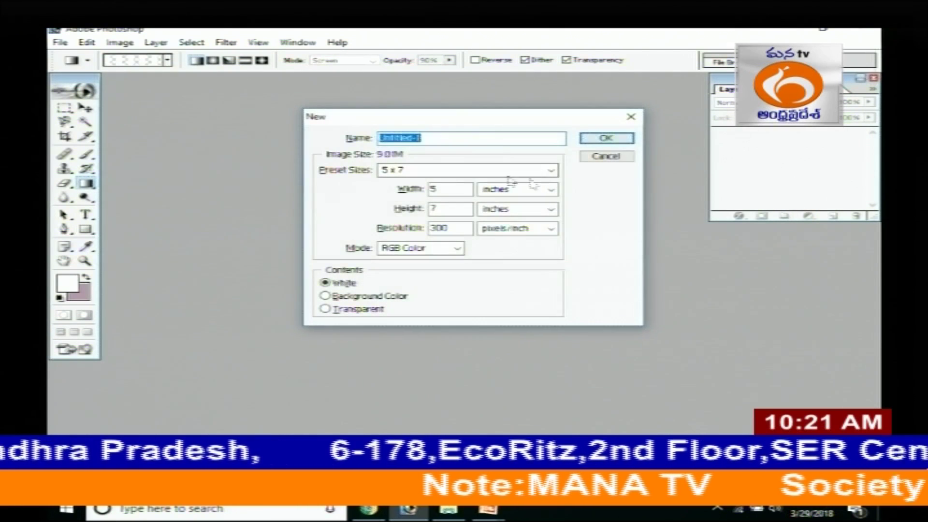
left_click(549, 172)
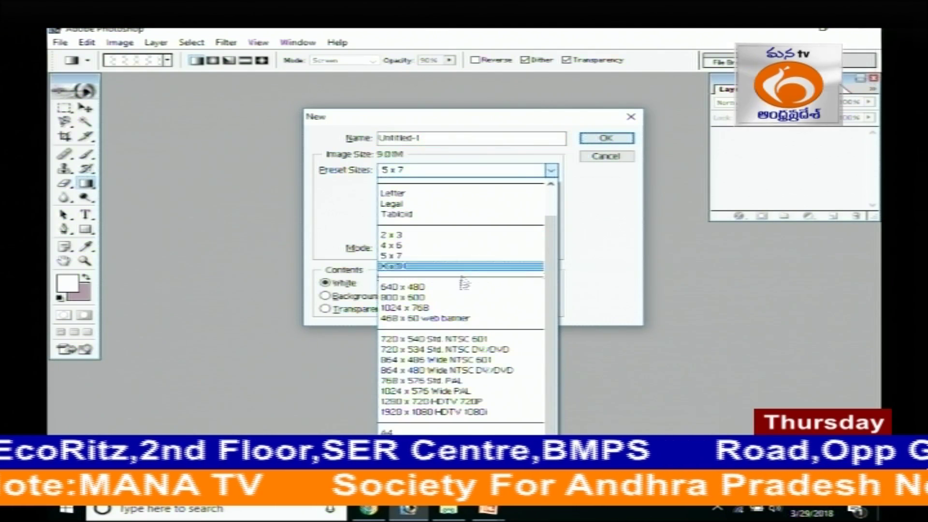
scroll(458, 248, "up", 1)
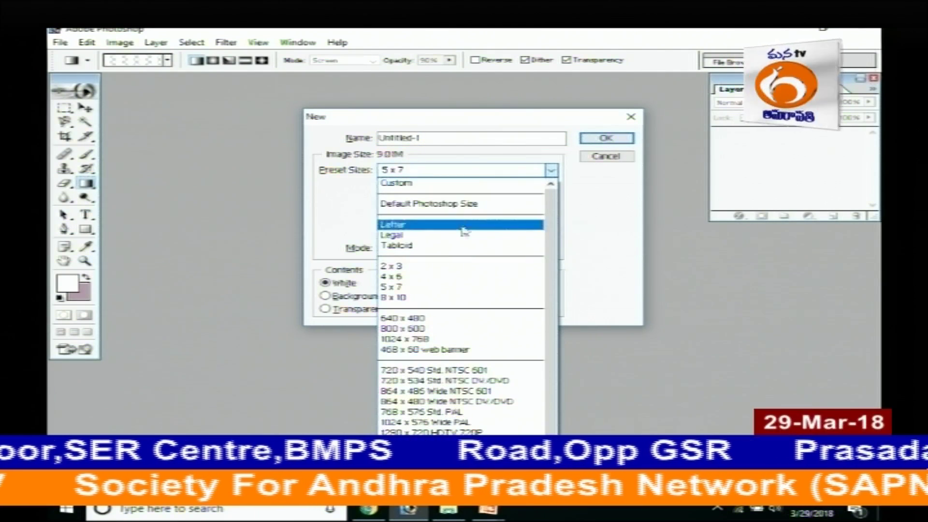
left_click(472, 203)
left_click(606, 139)
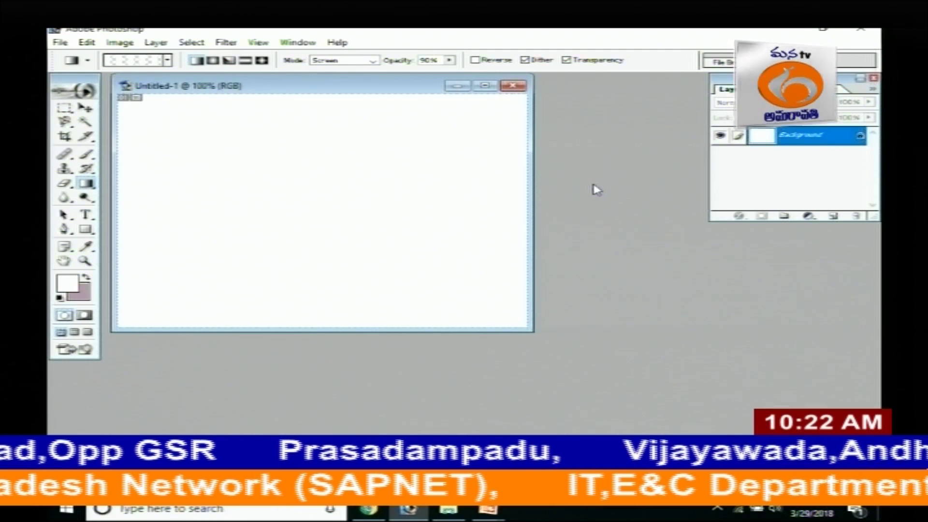
left_click(486, 86)
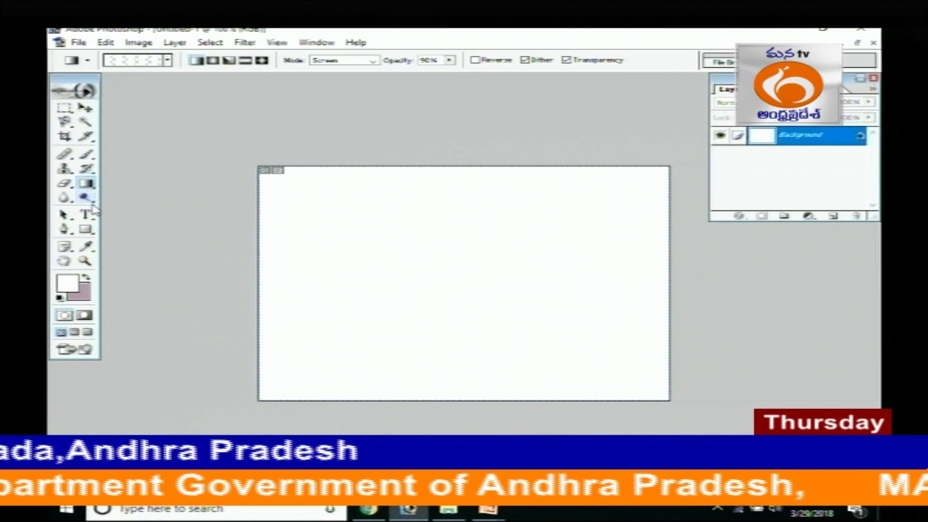
Step: Choose a bright pink foreground color and fill the blank canvas with it using the Paint Bucket tool
left_click_drag(86, 181, 145, 185)
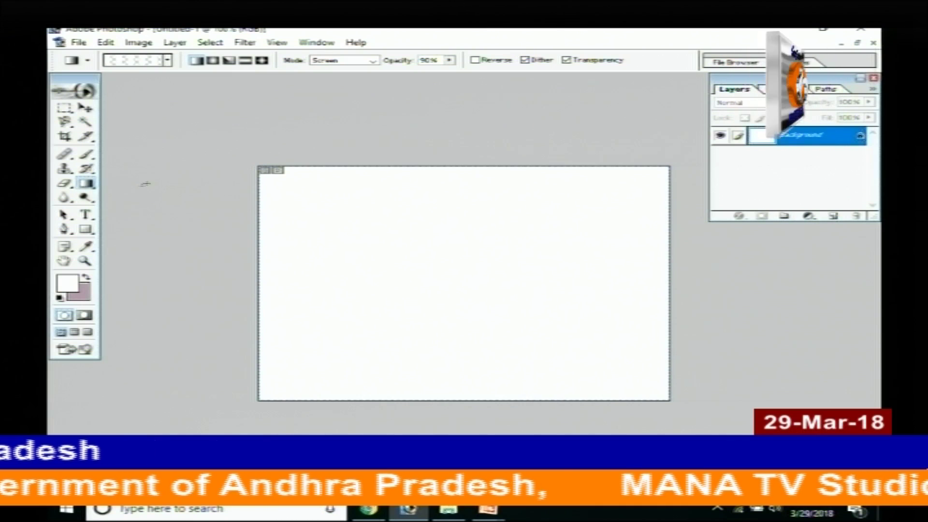
left_click_drag(86, 183, 169, 198)
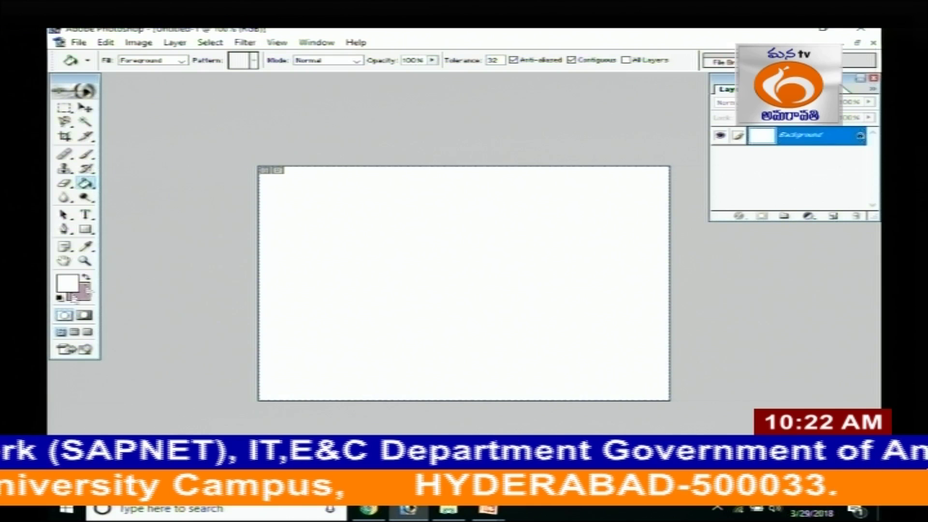
left_click(73, 282)
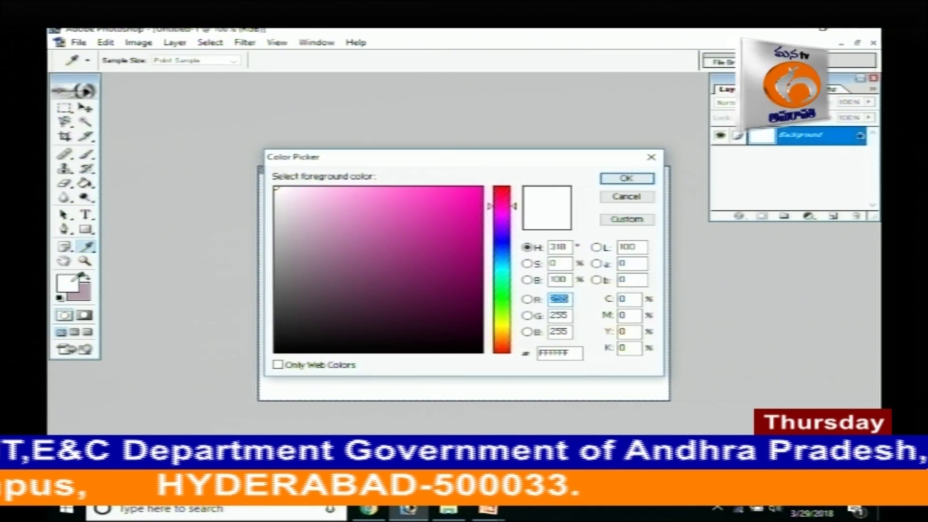
left_click(393, 187)
left_click(618, 179)
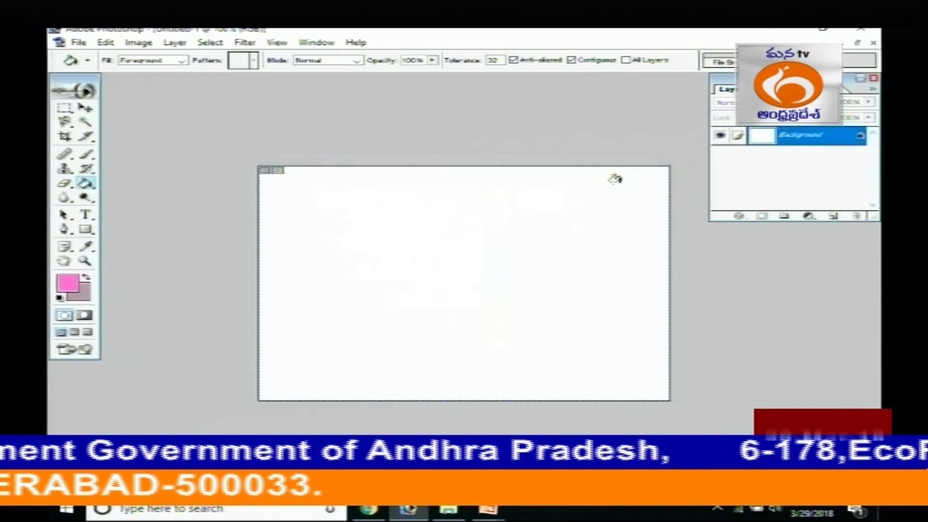
left_click(447, 250)
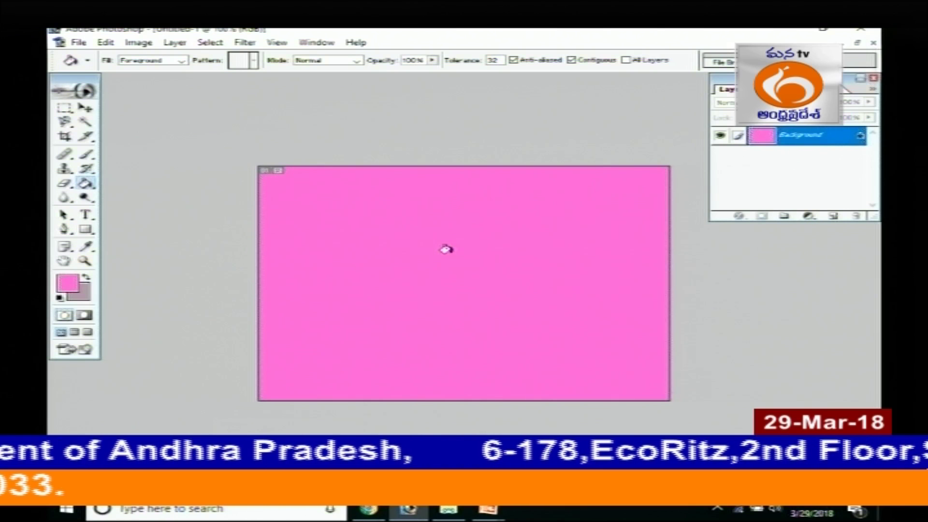
Step: Set the foreground color to dark purple 350E29 and fill the canvas with it
left_click(69, 283)
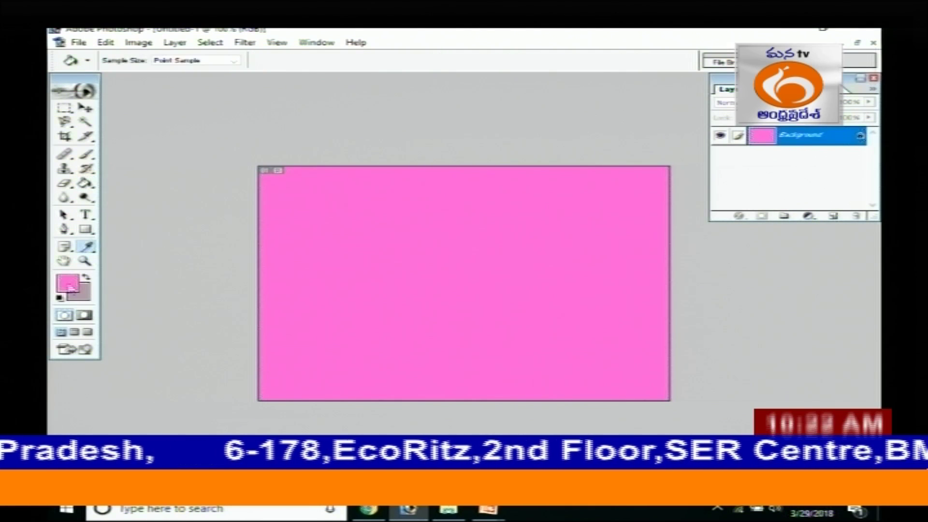
left_click(399, 314)
left_click(428, 318)
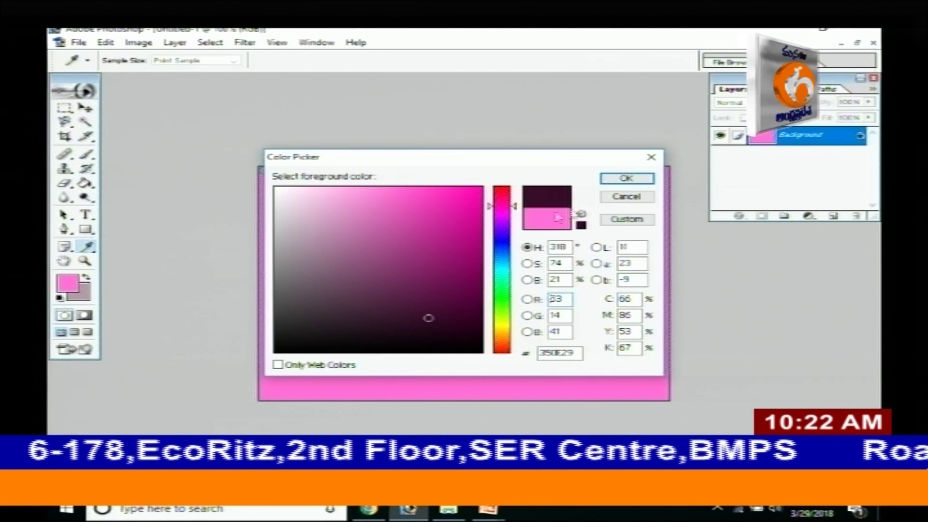
left_click(626, 179)
left_click(450, 230)
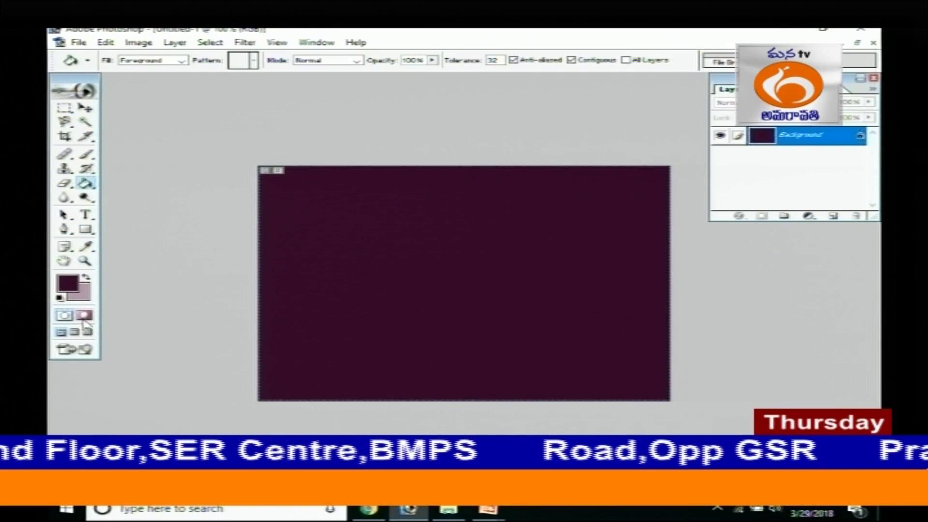
Step: Set the foreground color to PANTONE 4505 C from the PANTONE solid coated book and fill the canvas with it
left_click(62, 282)
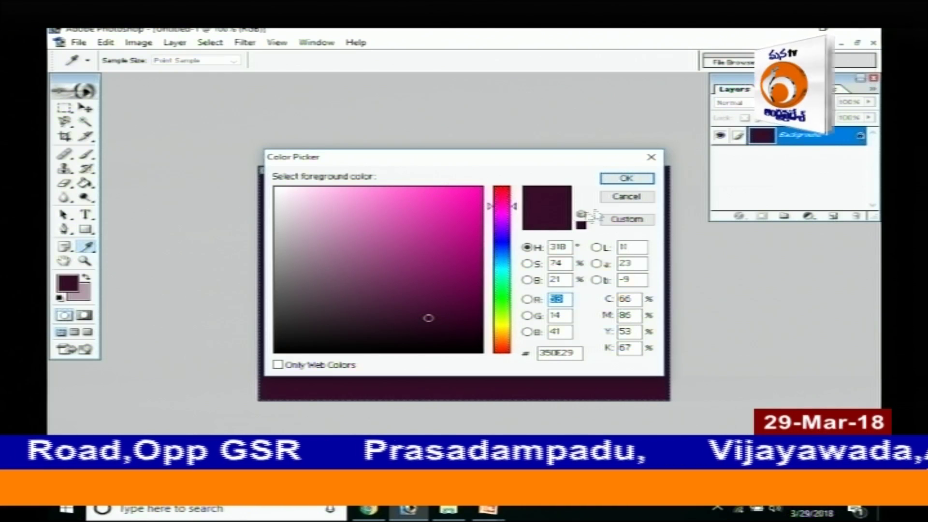
left_click(626, 219)
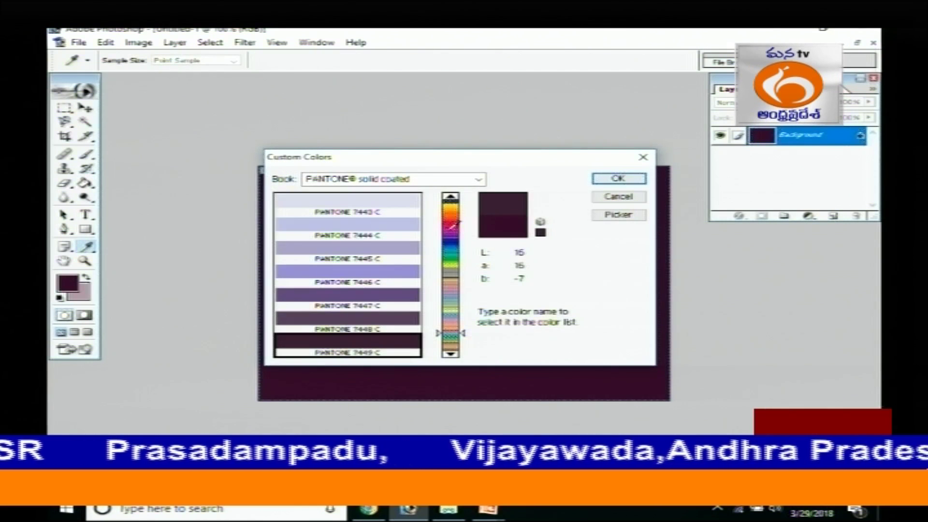
left_click_drag(452, 224, 414, 277)
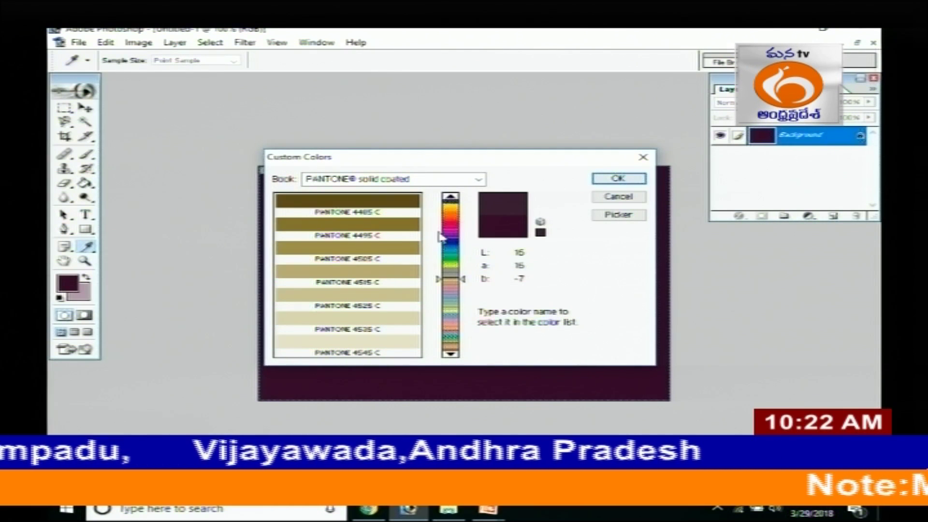
left_click(381, 250)
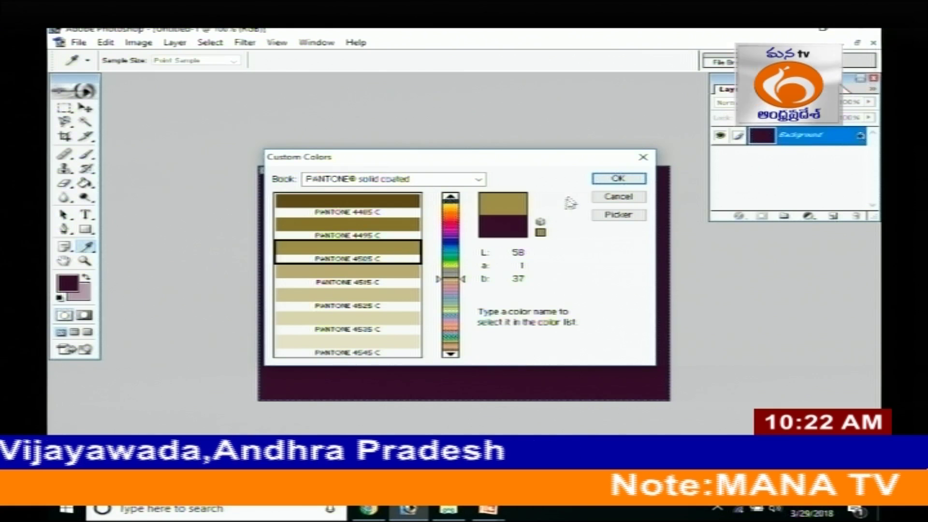
left_click(620, 179)
left_click(366, 256)
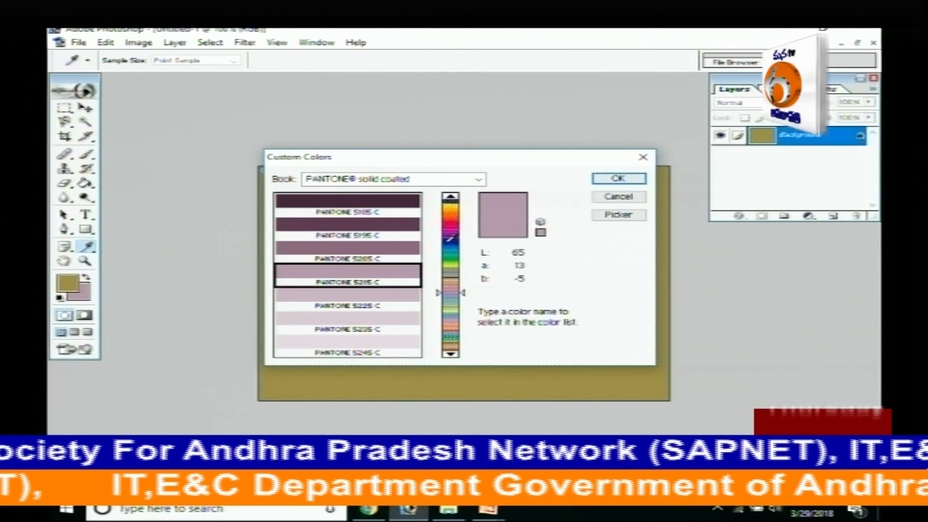
Step: Set the background color to PANTONE 1635 C from the PANTONE solid coated book and return to the Paint Bucket tool
scroll(352, 248, "up", 15)
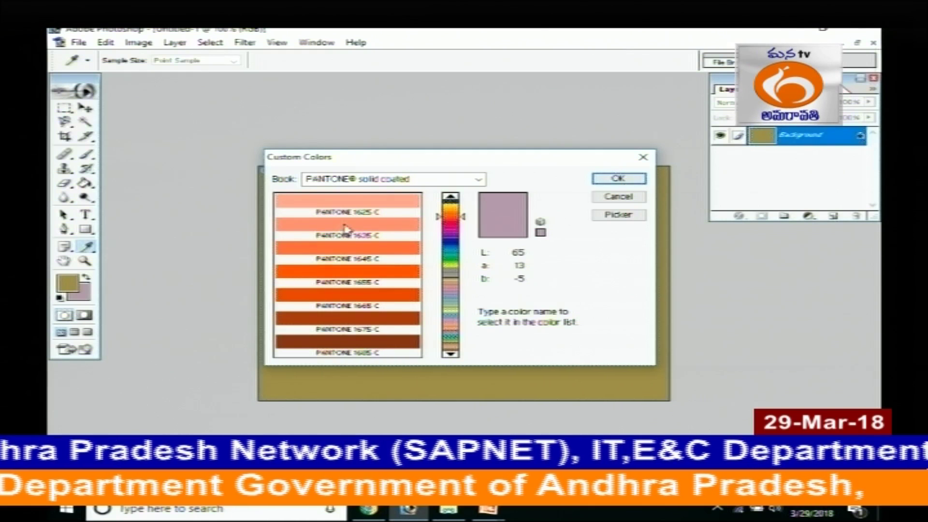
left_click(346, 229)
left_click(618, 179)
key("g")
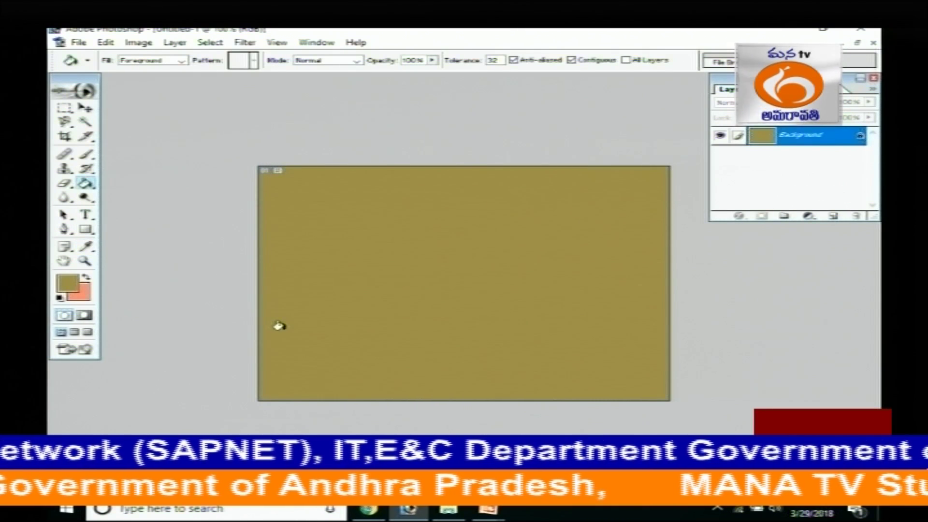
Step: Swap the foreground and background colors between fills, filling the canvas with coral, gold and finally coral again
left_click(86, 277)
left_click(387, 295)
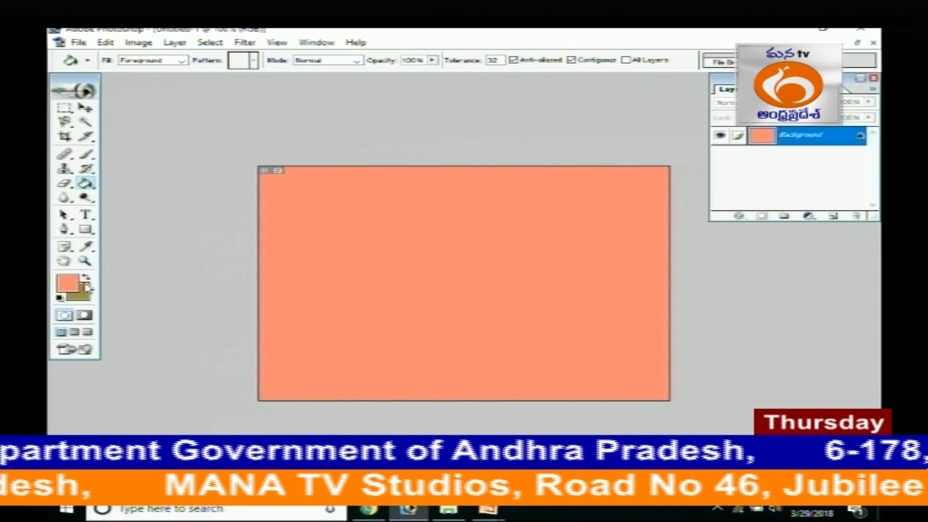
left_click(354, 273)
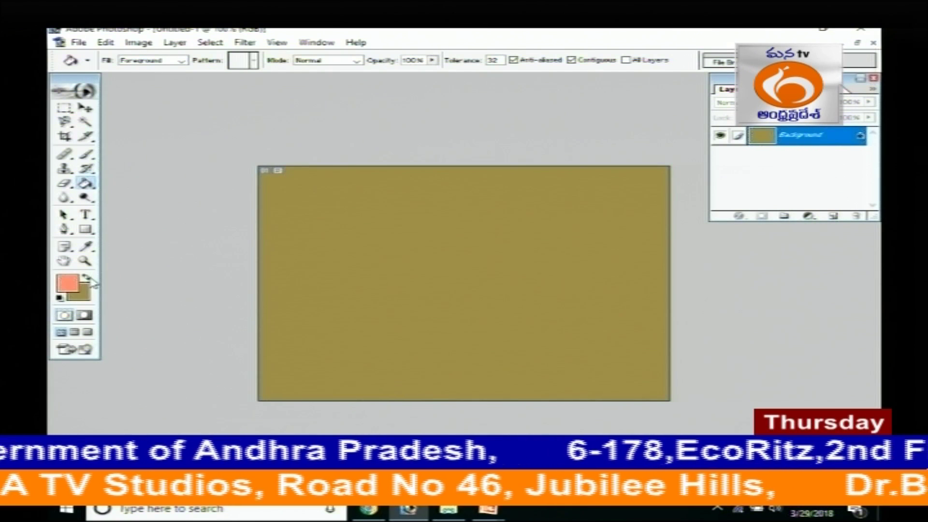
left_click(451, 265)
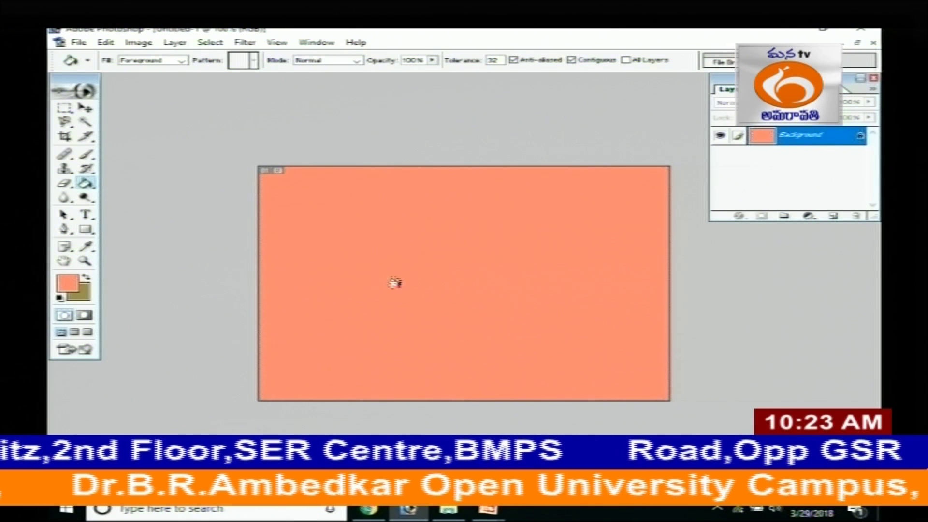
left_click(86, 245)
left_click(67, 283)
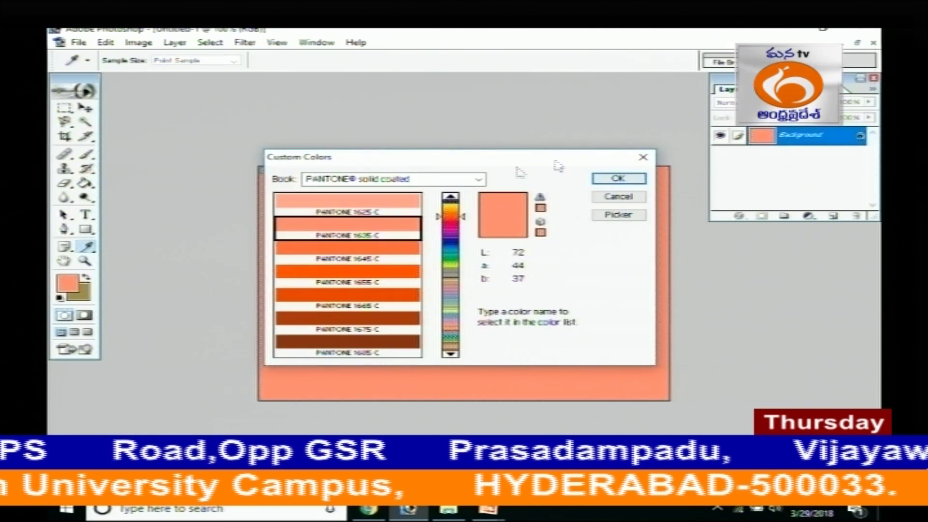
left_click(618, 197)
key("g")
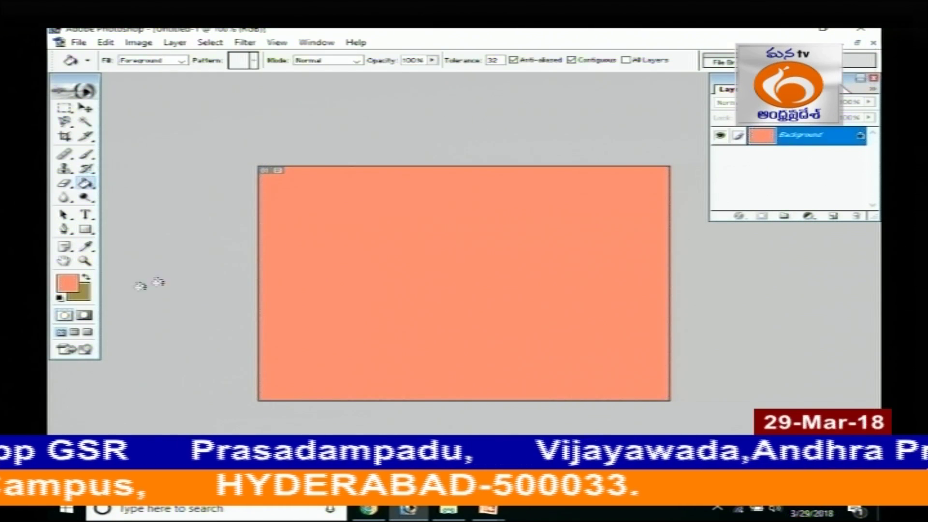
Step: Set the foreground color to white
left_click(68, 284)
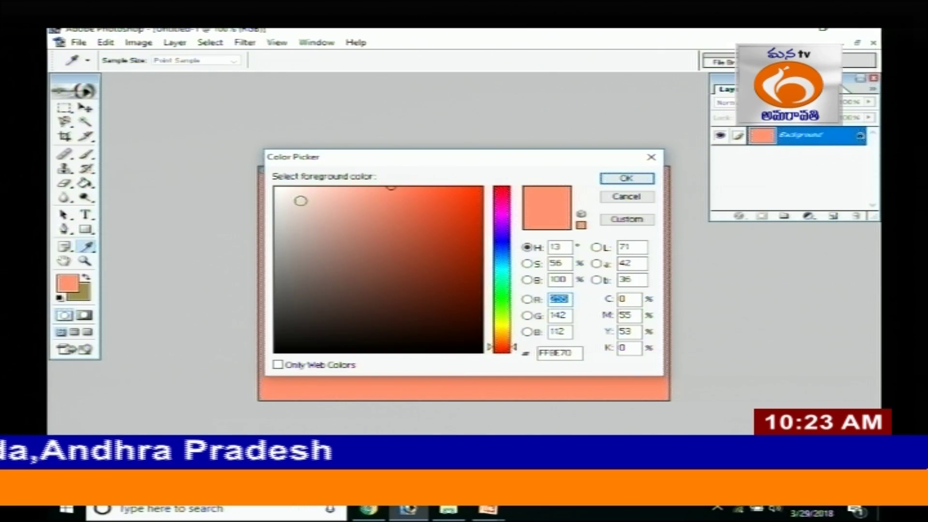
left_click(276, 188)
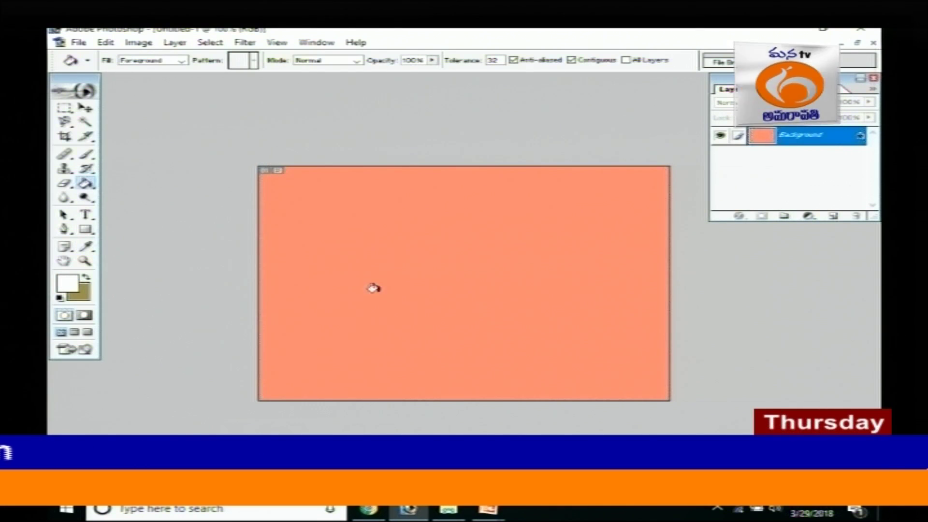
Step: Fill the Background layer with white and add a new empty layer above it
left_click(372, 287)
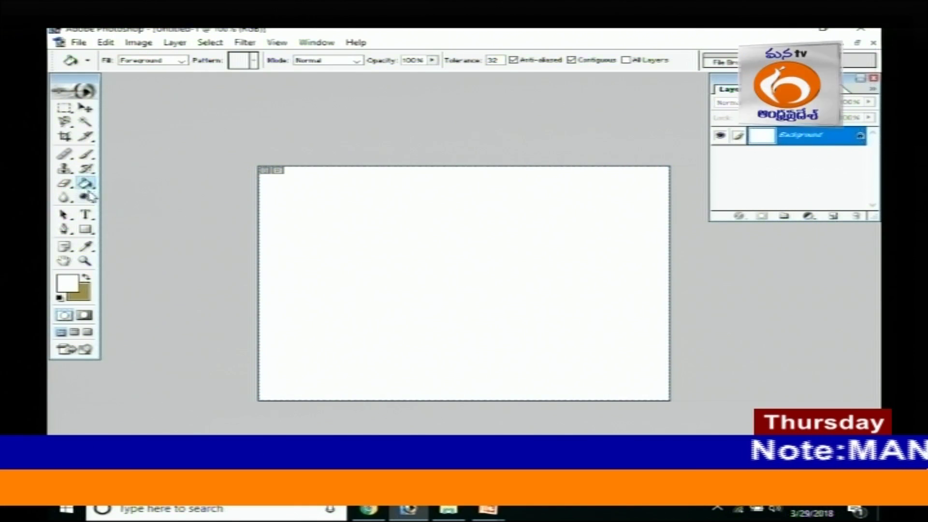
left_click(833, 216)
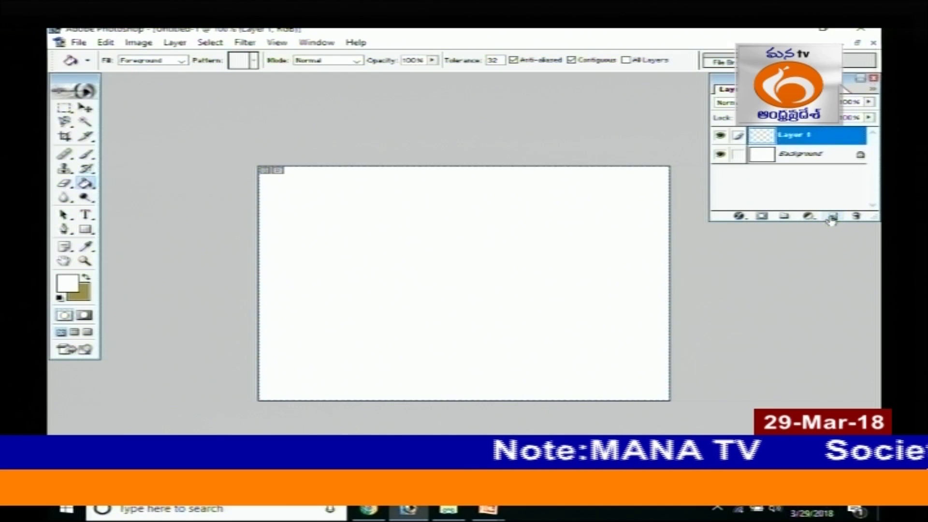
Step: Draw a diagonal linear gradient across the new layer with the Gradient tool, using the orange-yellow-orange preset
left_click(86, 184)
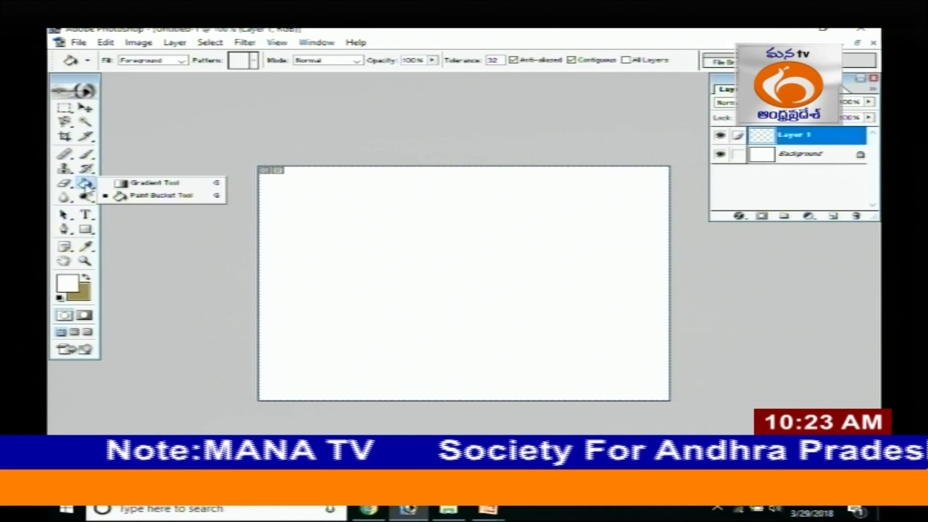
left_click(164, 185)
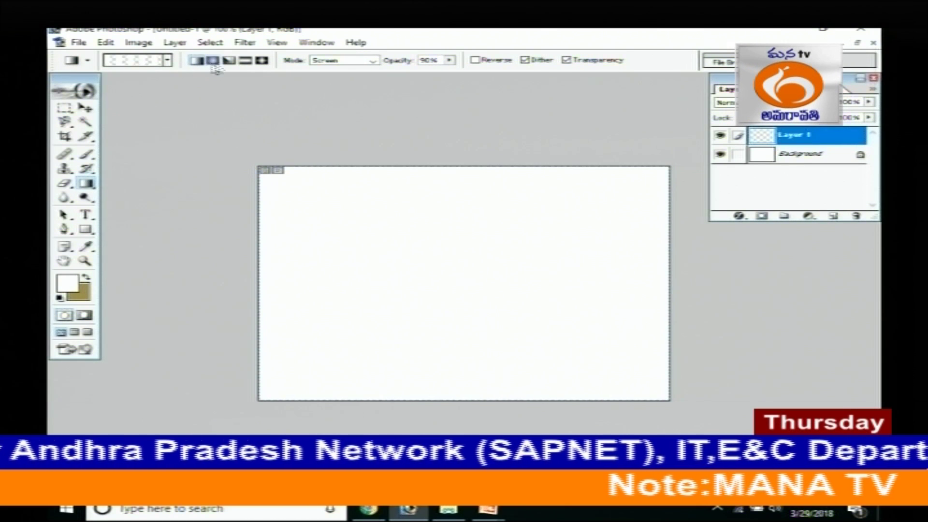
left_click(167, 62)
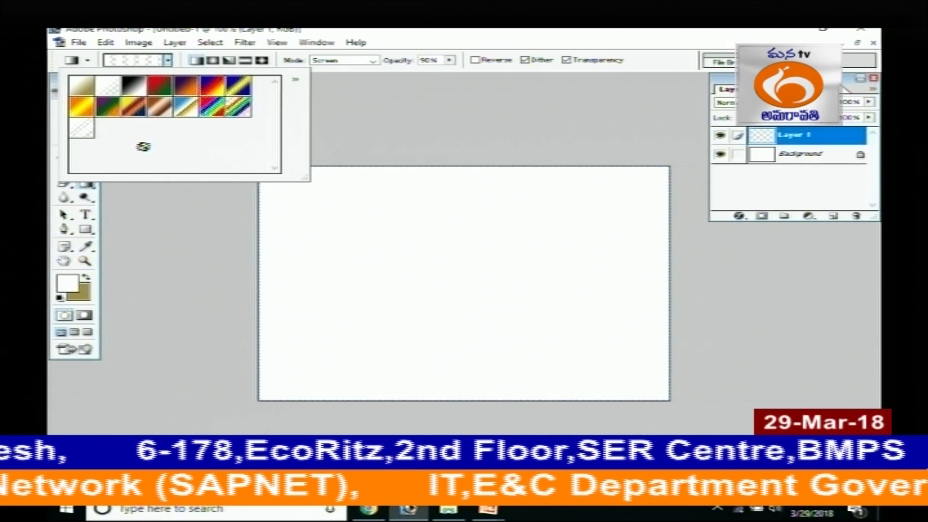
double_click(82, 110)
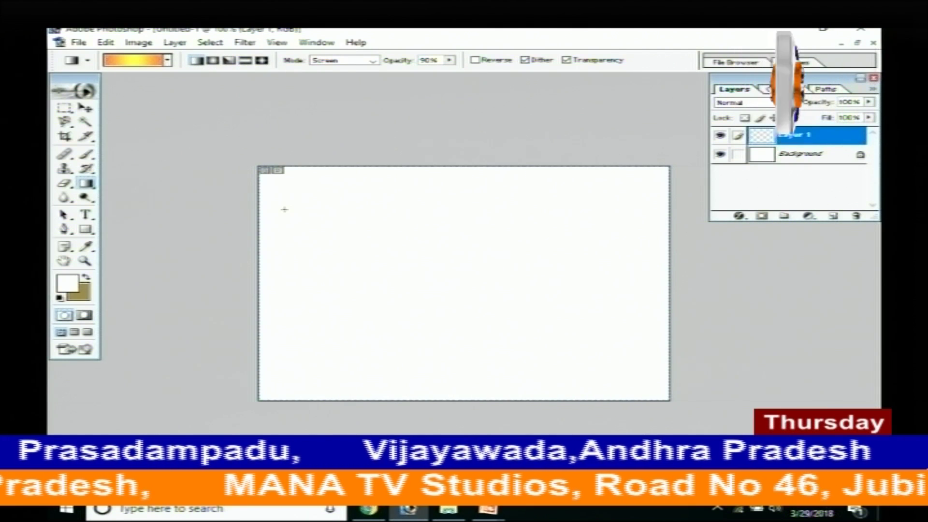
left_click_drag(284, 209, 475, 321)
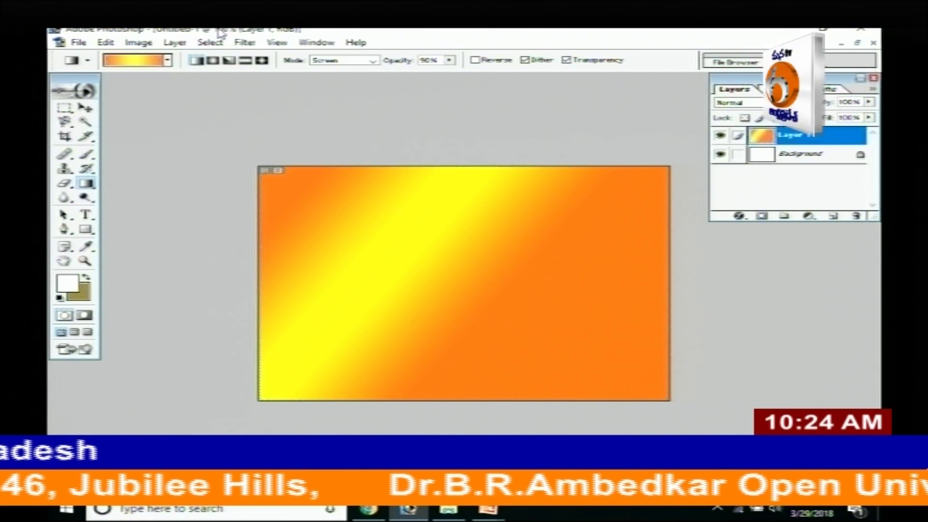
Step: Switch to the radial gradient style and draw three small radial gradients at different spots on the layer
left_click(213, 60)
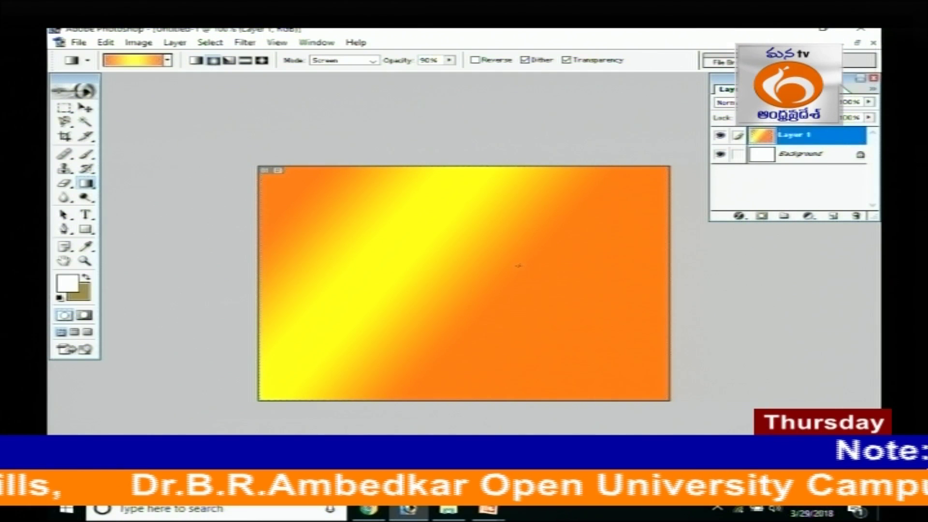
left_click_drag(526, 293, 519, 293)
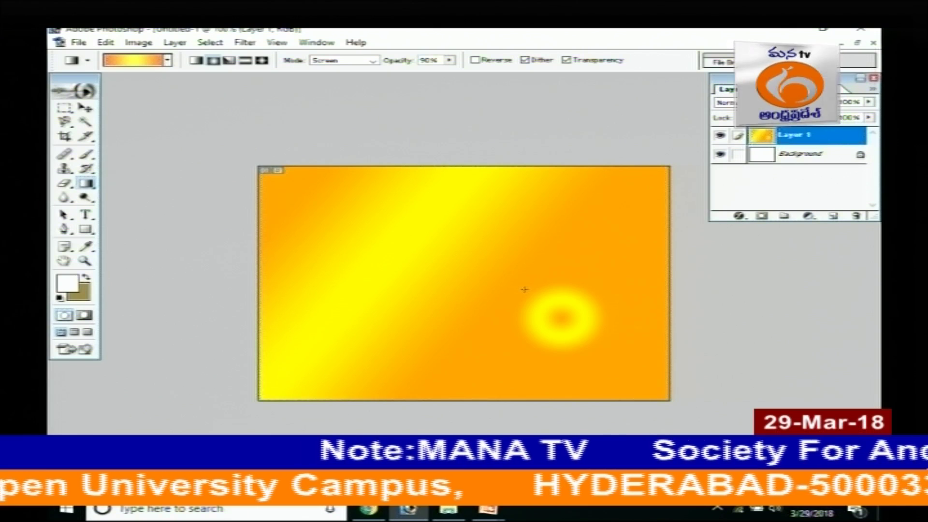
left_click_drag(634, 233, 622, 245)
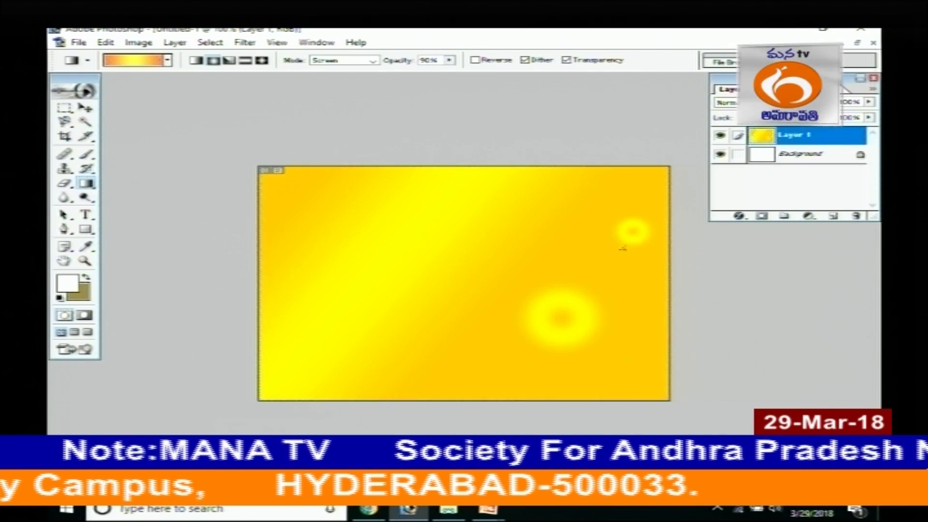
left_click_drag(507, 363, 522, 365)
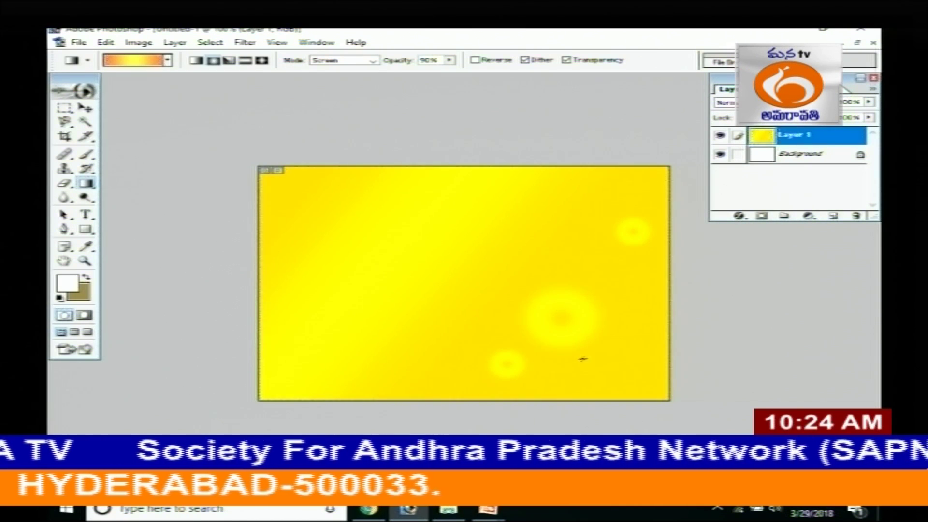
Step: Try further gradients across the layer, including the angle and diamond styles
left_click_drag(372, 246, 512, 324)
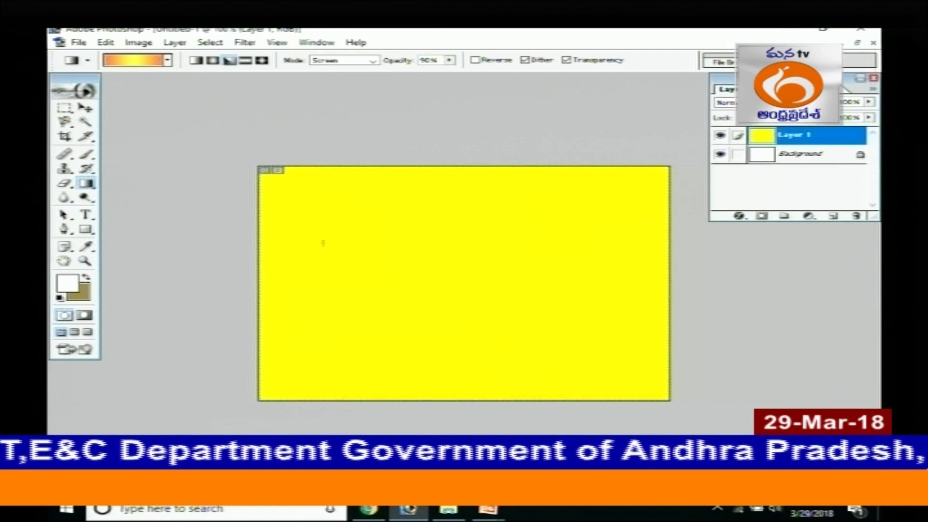
left_click_drag(344, 198, 511, 307)
left_click_drag(340, 233, 373, 257)
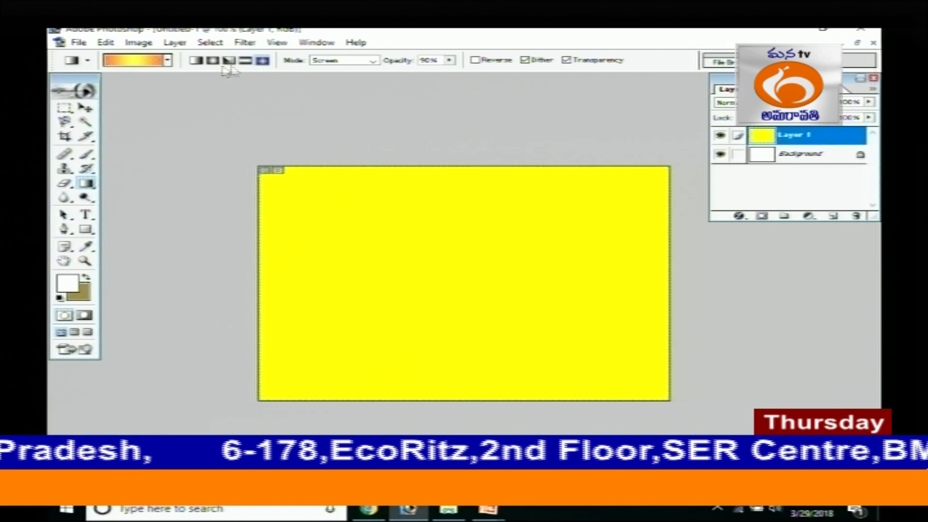
Step: Return to the linear gradient style, choose the orange-yellow-orange preset and open it in the Gradient Editor
left_click(196, 60)
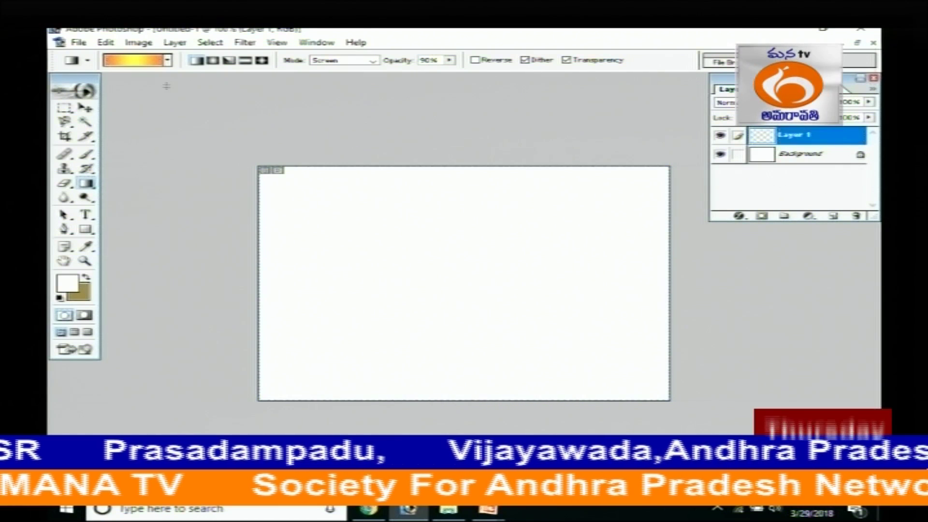
left_click(169, 61)
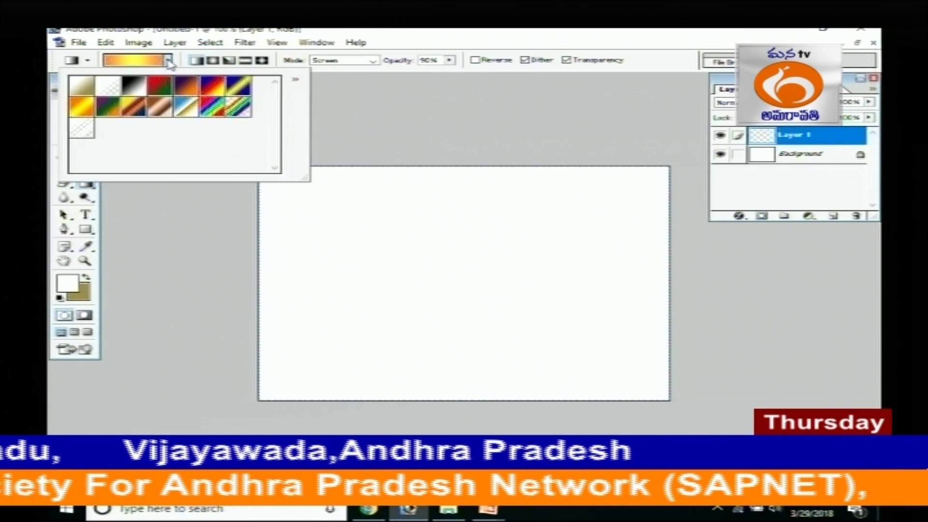
double_click(81, 113)
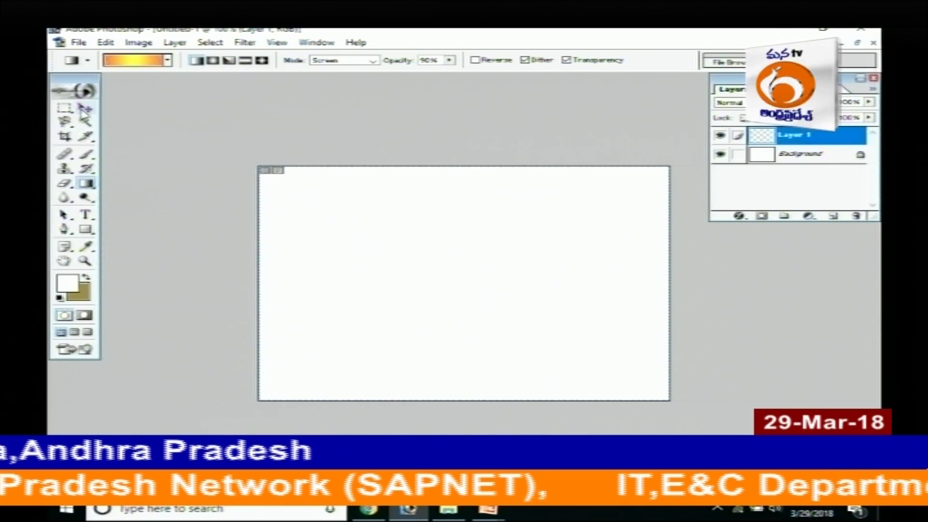
left_click(140, 62)
left_click_drag(377, 84, 406, 127)
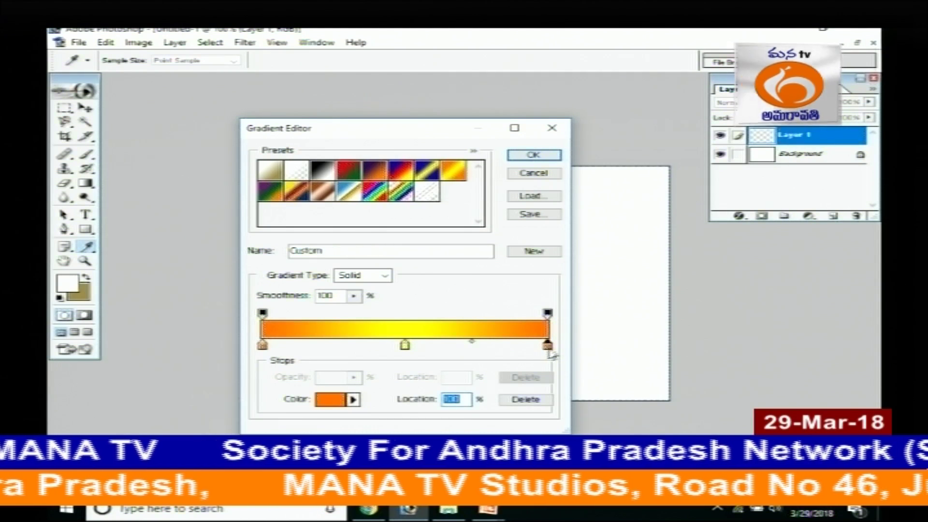
Step: Set the gradient's color stop at 100% to turquoise 38FFEA
left_click(329, 399)
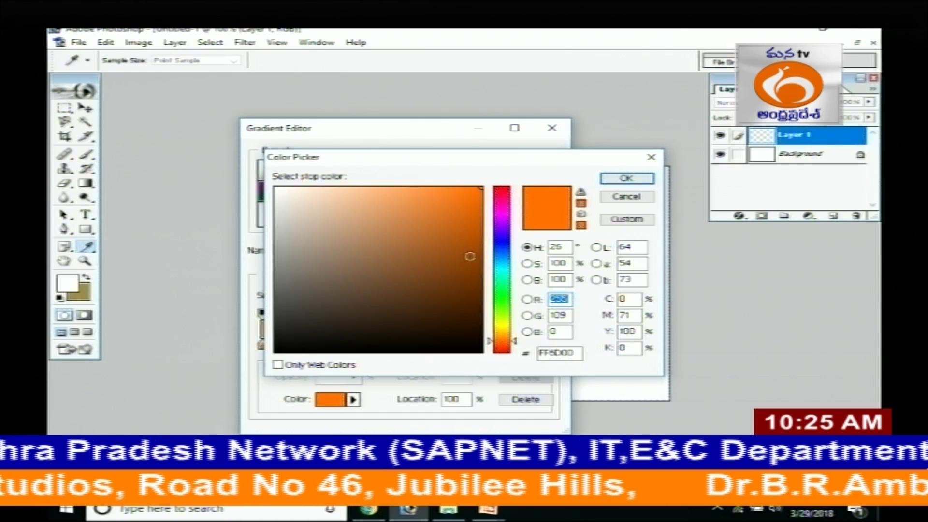
left_click(511, 275)
left_click(342, 187)
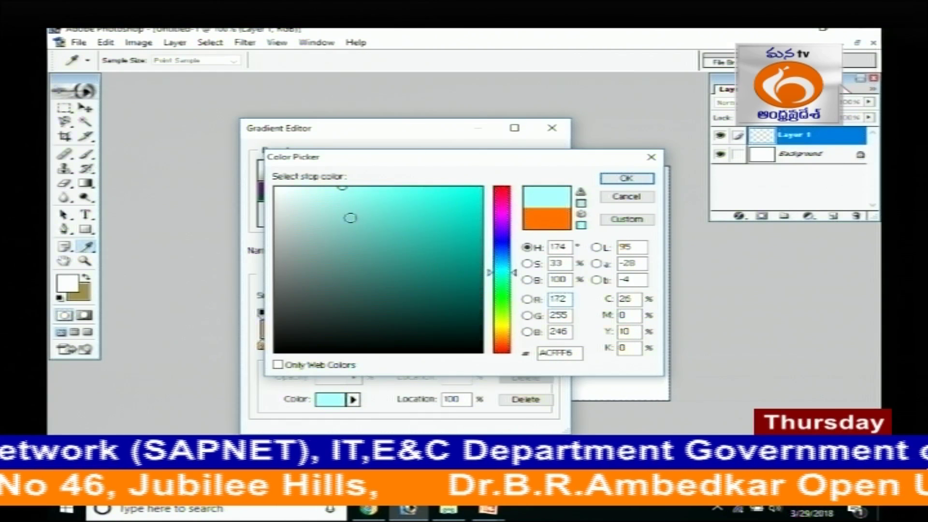
left_click(440, 186)
left_click(626, 178)
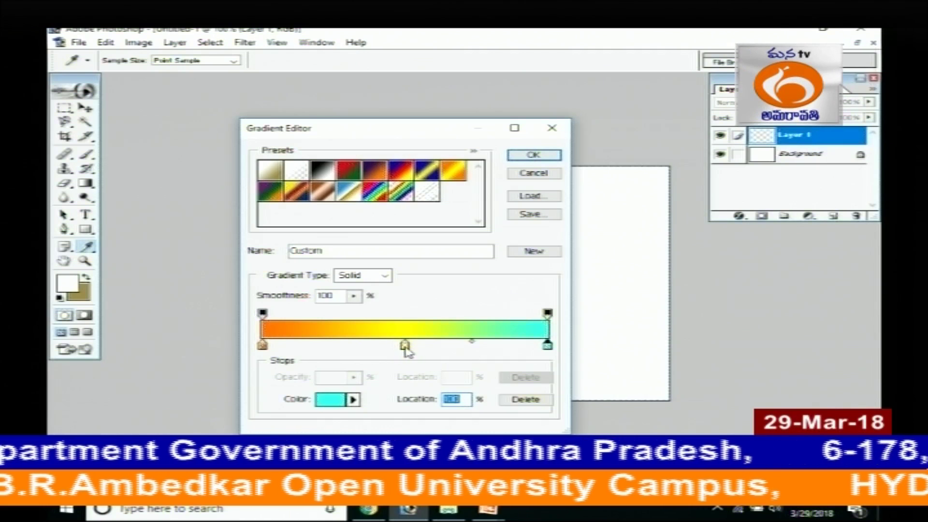
Step: Move the yellow stop to 46% and shift the midpoint between yellow and turquoise close to the yellow stop
mouse_move(405, 345)
left_mouse_down()
mouse_move(373, 344)
mouse_move(466, 345)
mouse_move(368, 344)
mouse_move(405, 344)
mouse_move(394, 348)
left_mouse_up()
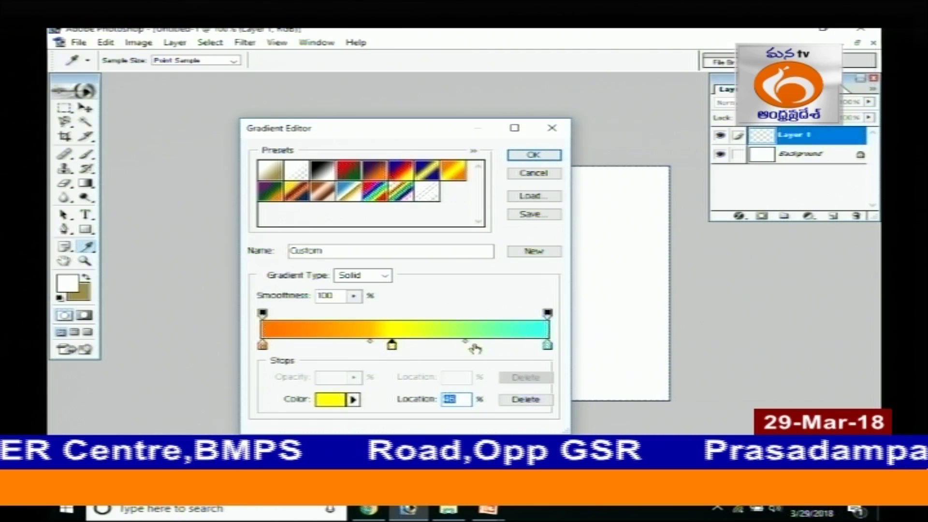
left_click_drag(466, 341, 412, 342)
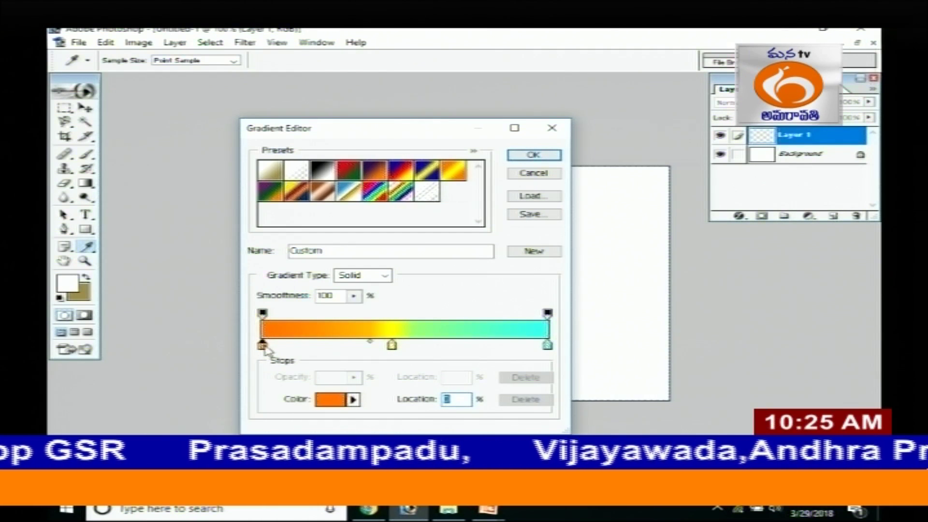
Step: Set the gradient's color stop at 0% to light green 59FF26
left_click(335, 404)
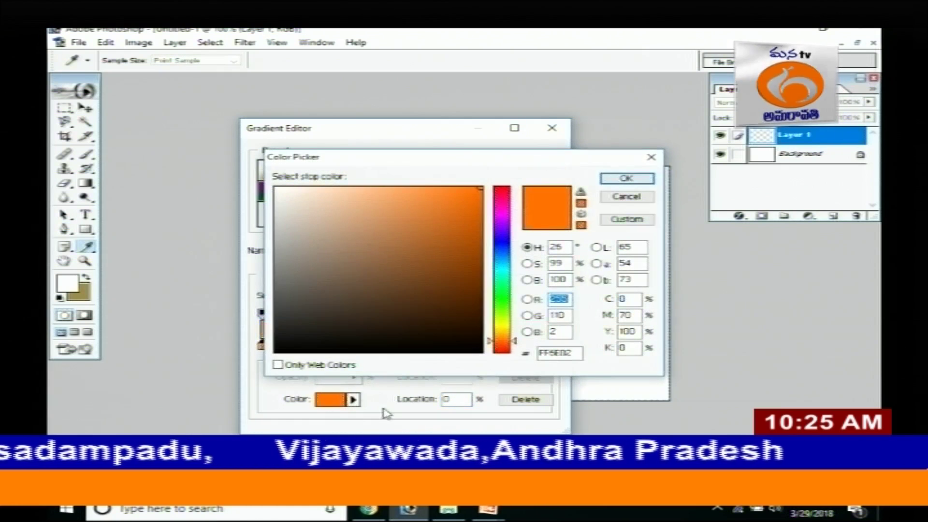
left_click_drag(507, 325, 503, 309)
left_click(451, 187)
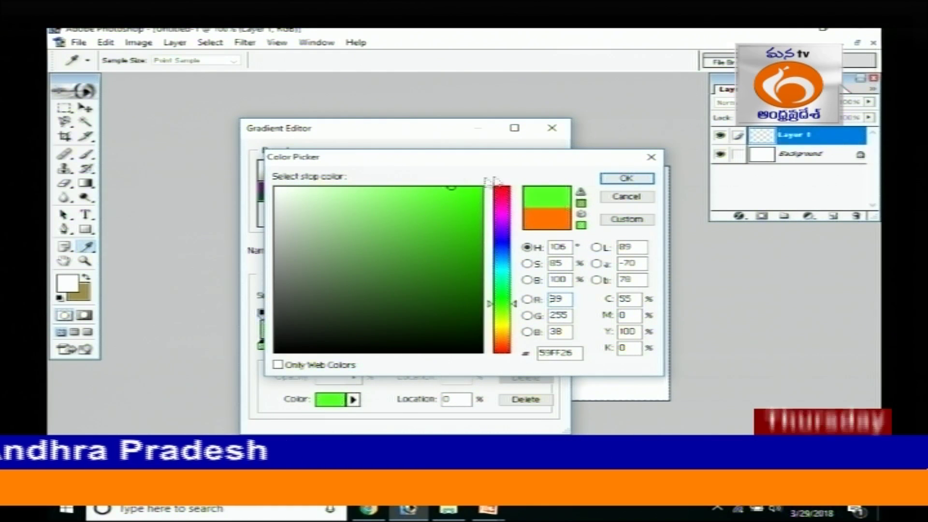
left_click(626, 180)
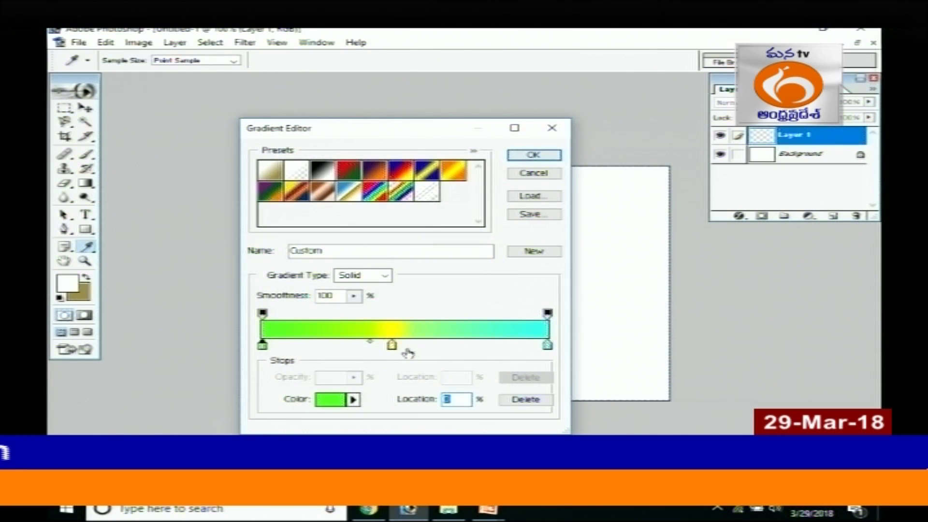
Step: Move the middle yellow stop to 51% and change its color to white
left_click_drag(391, 345, 406, 346)
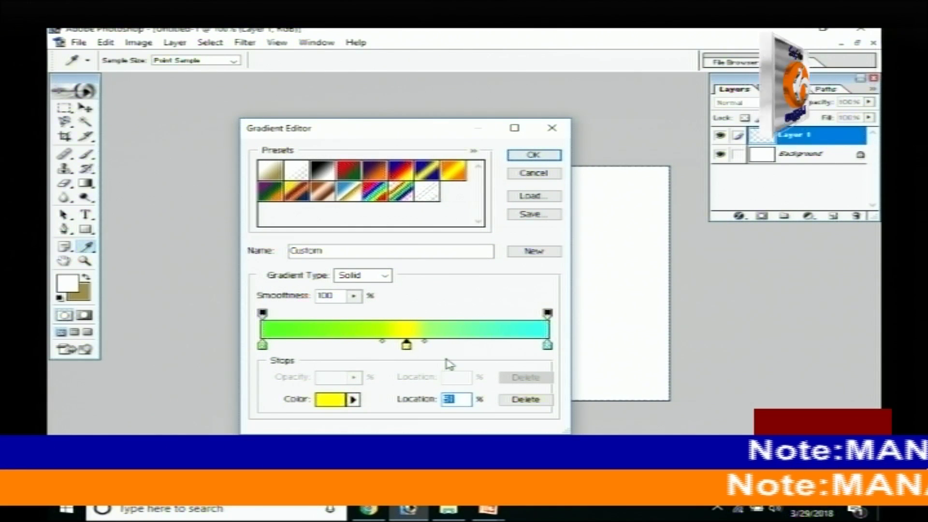
double_click(407, 346)
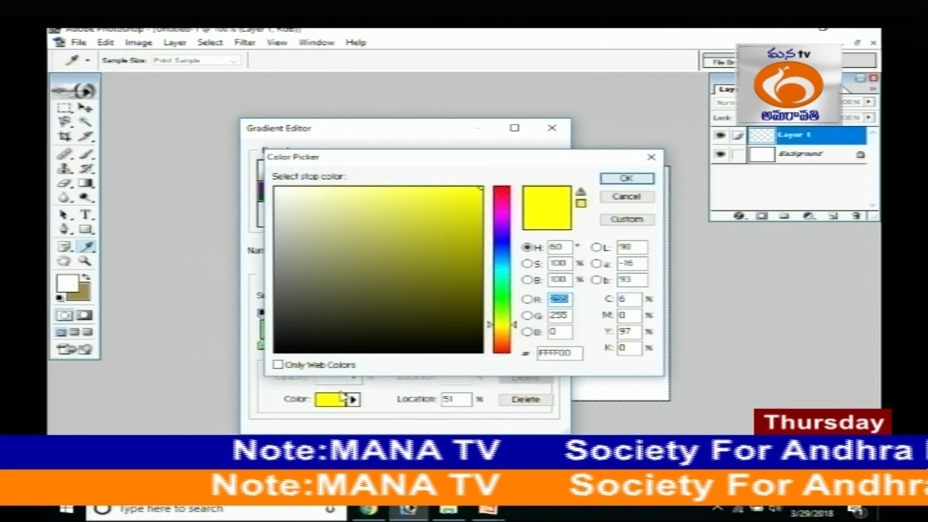
left_click_drag(459, 224, 273, 175)
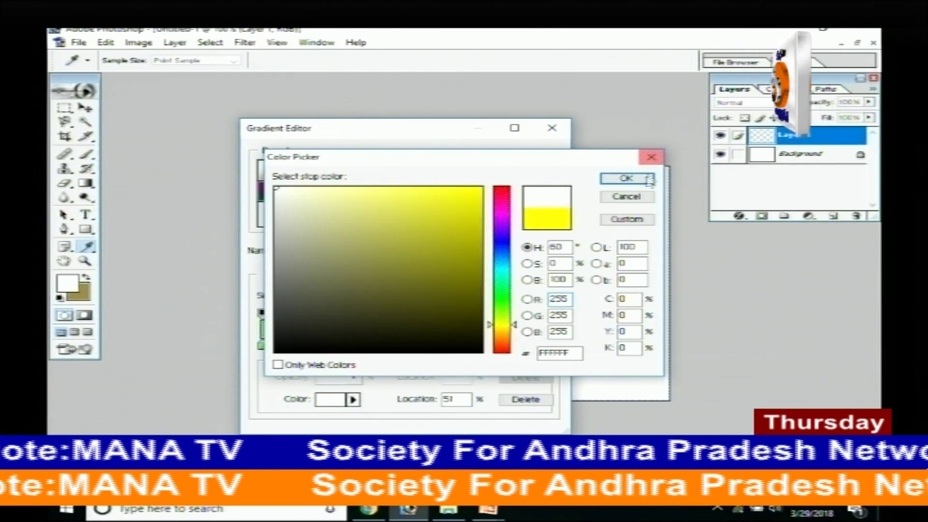
left_click(626, 178)
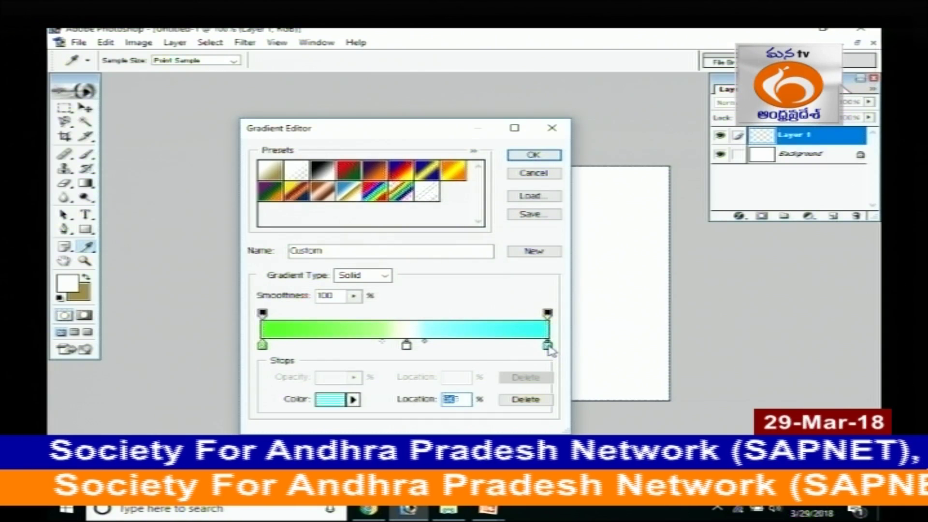
Step: Change the gradient's color stop at 100% to bright green 18FF00
double_click(547, 346)
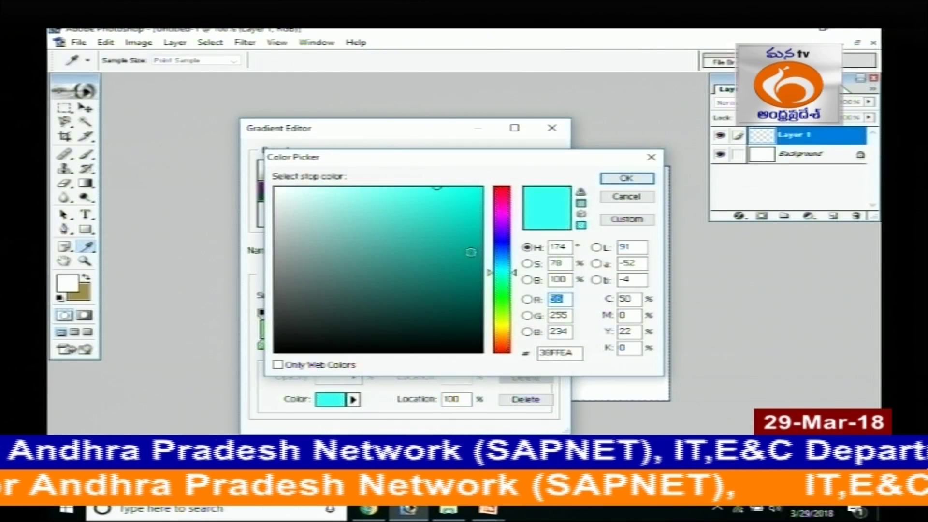
left_click_drag(505, 309, 502, 299)
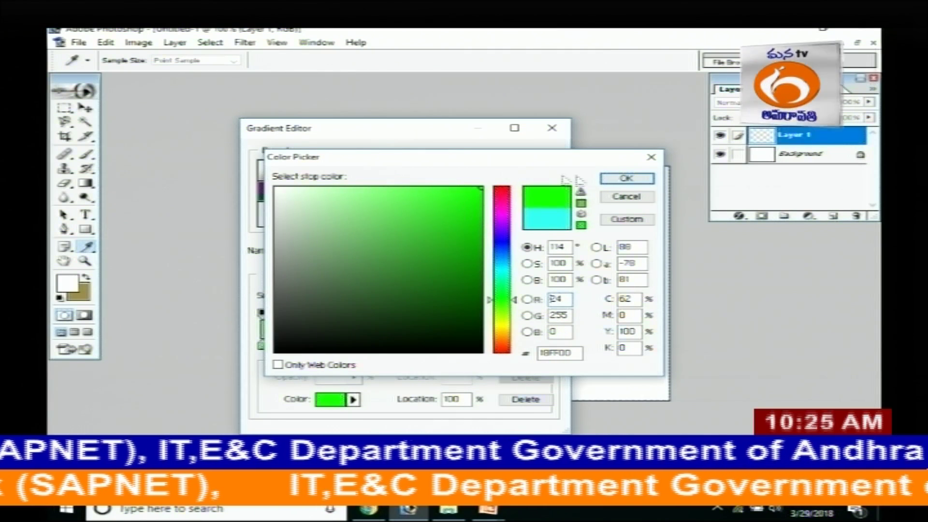
left_click(623, 178)
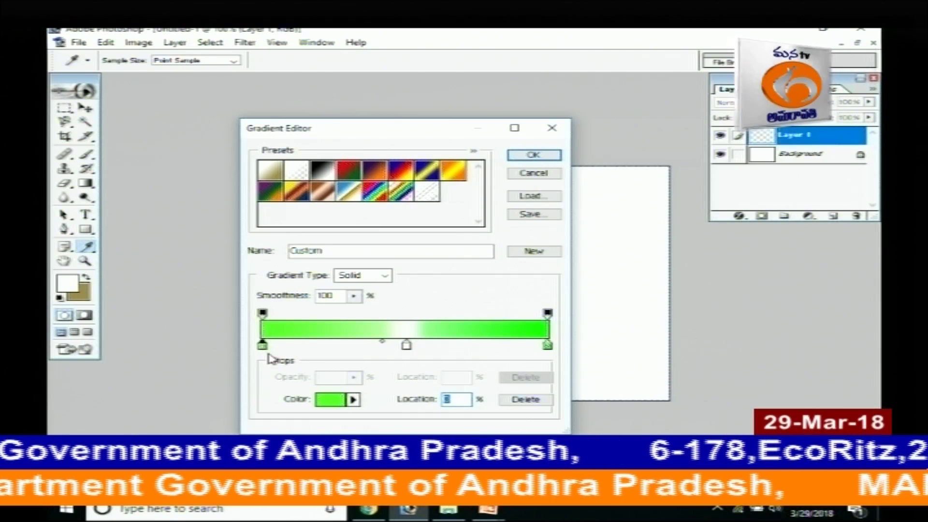
left_click(330, 399)
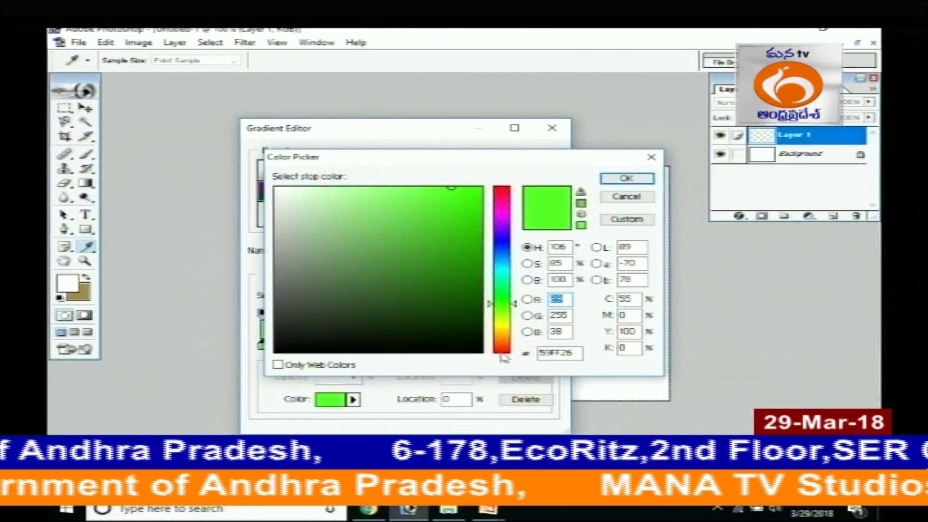
left_click_drag(503, 346, 506, 346)
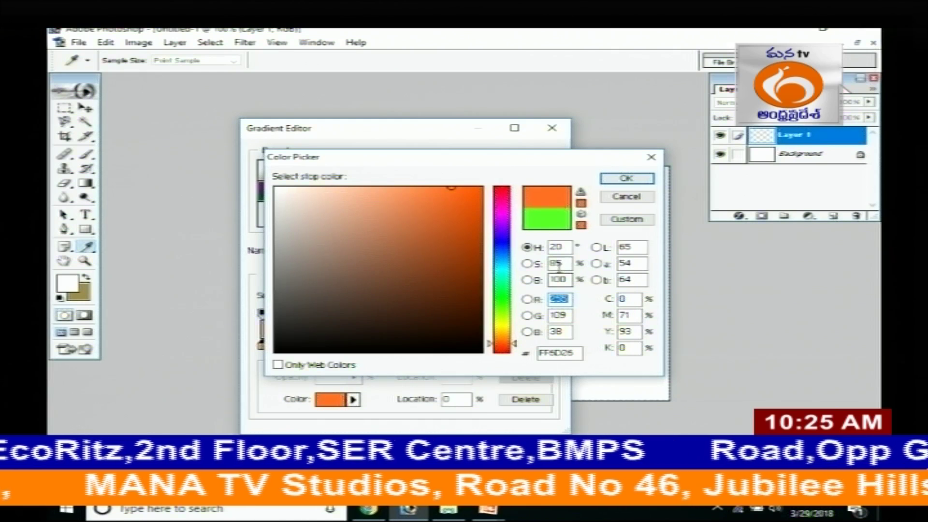
left_click(622, 219)
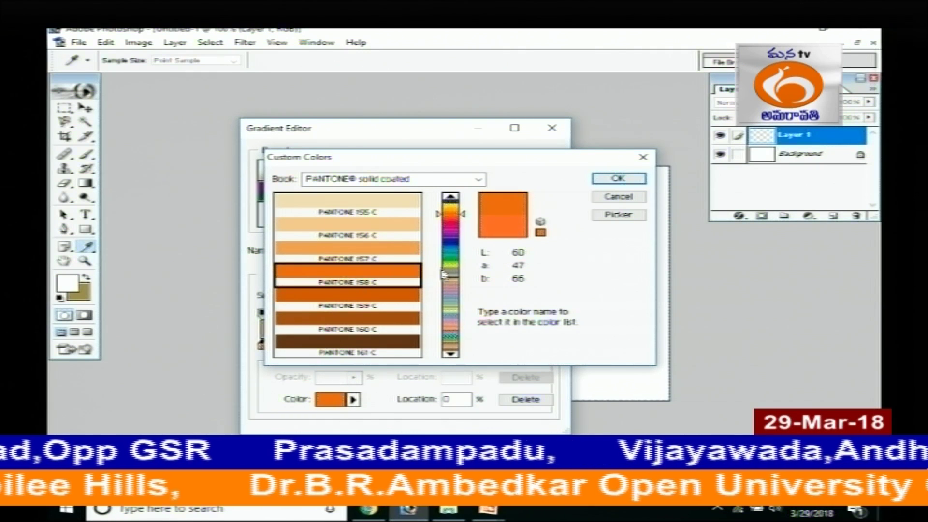
left_click(455, 211)
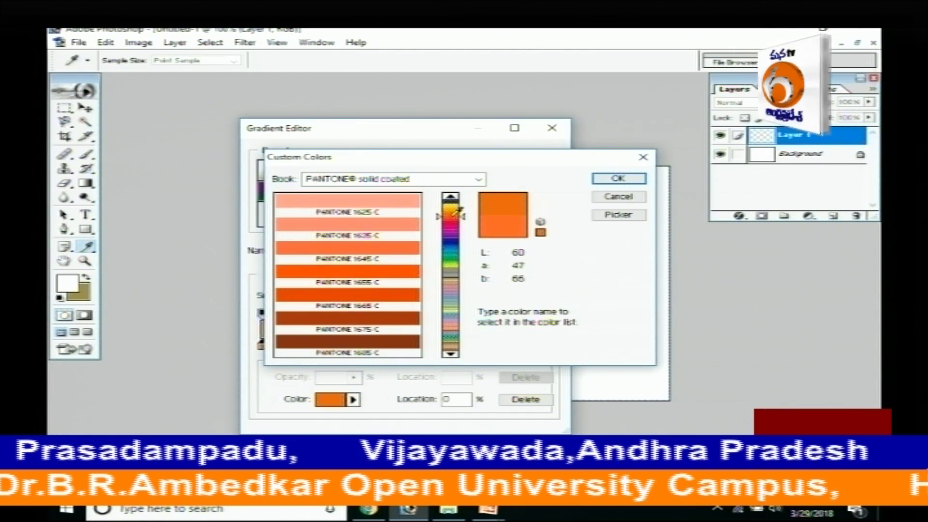
left_click_drag(457, 209, 462, 214)
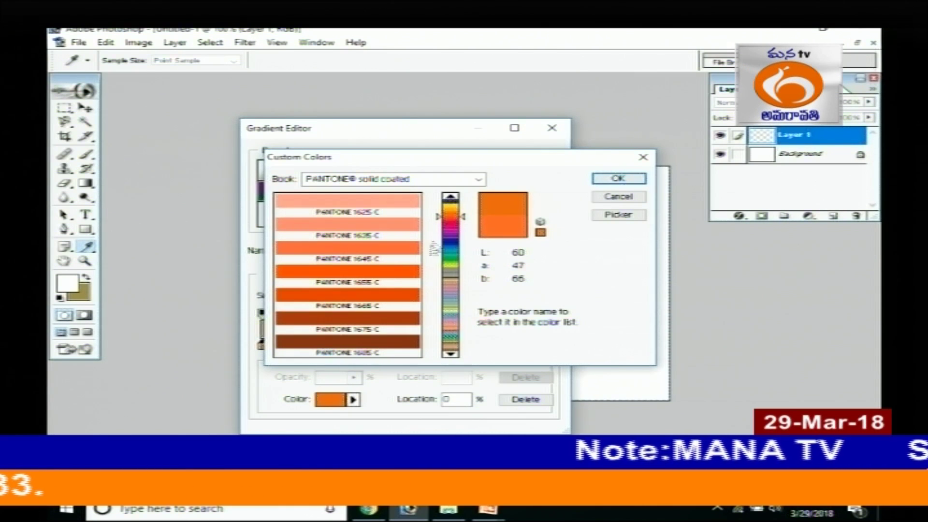
left_click(618, 196)
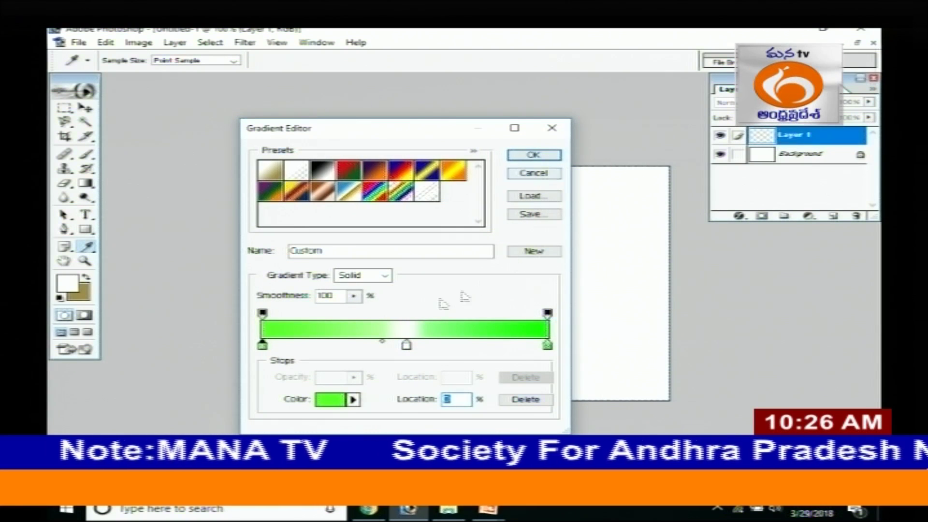
Step: Change the gradient's color stop at 0% to the orange PANTONE 1645 C and accept the edited gradient
left_click(333, 400)
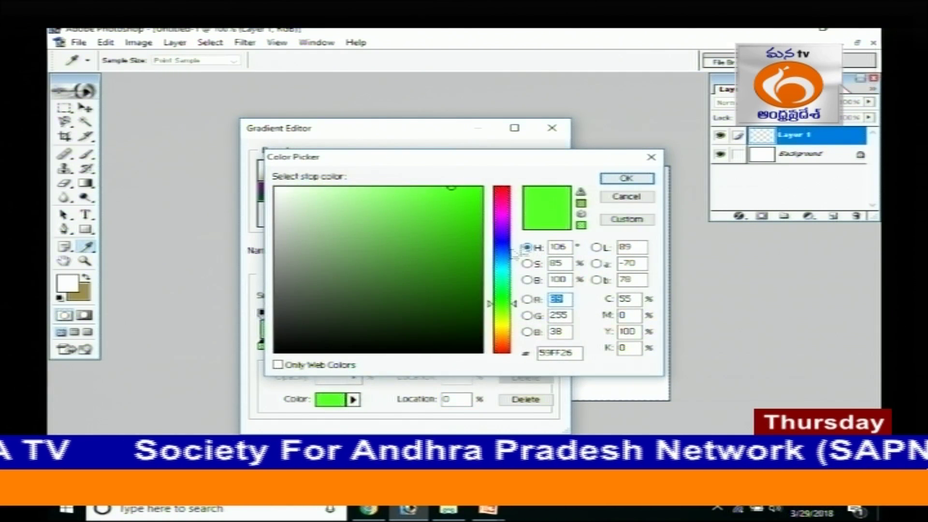
mouse_move(502, 343)
left_mouse_down()
mouse_move(507, 329)
mouse_move(514, 353)
left_mouse_up()
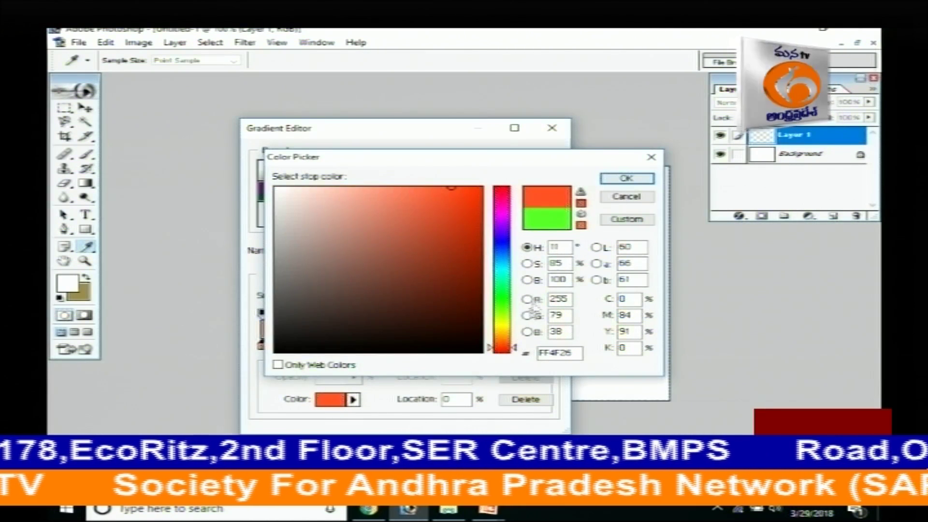
left_click_drag(514, 347, 514, 345)
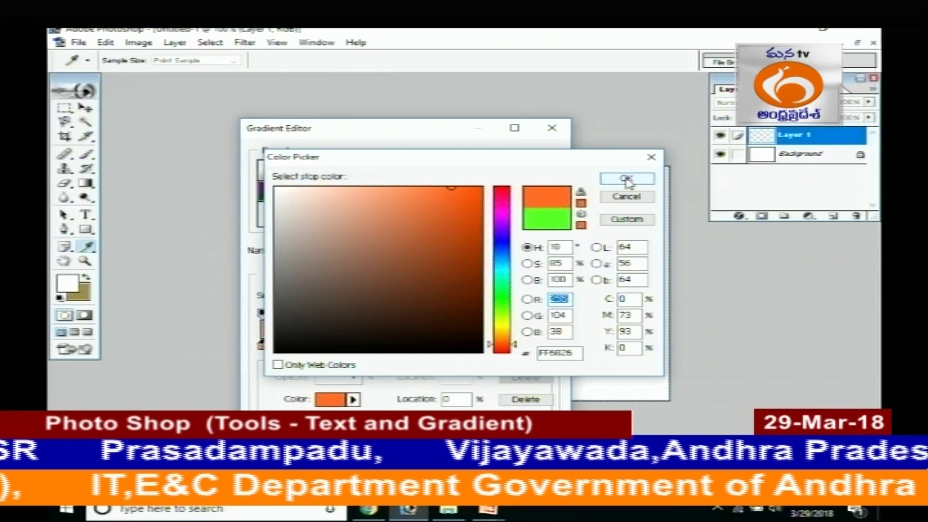
left_click(632, 223)
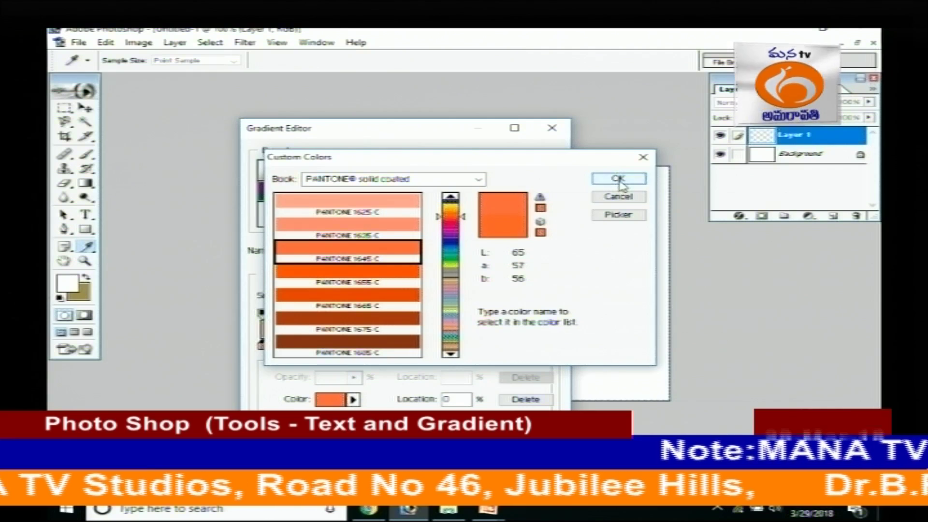
left_click(618, 197)
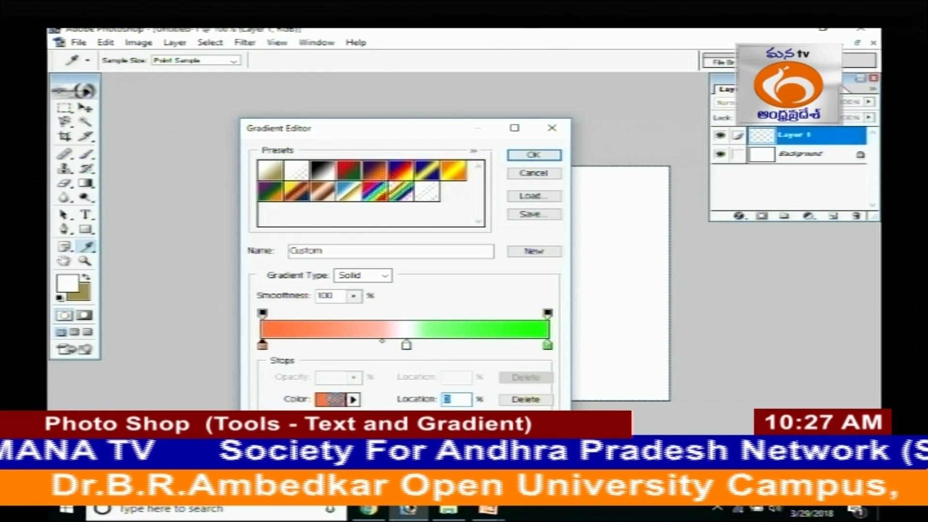
left_click(337, 399)
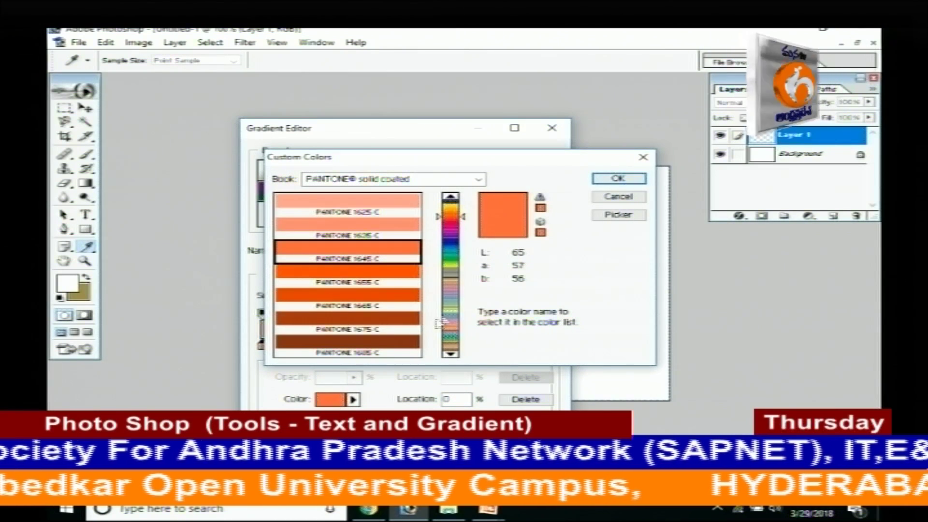
left_click(639, 179)
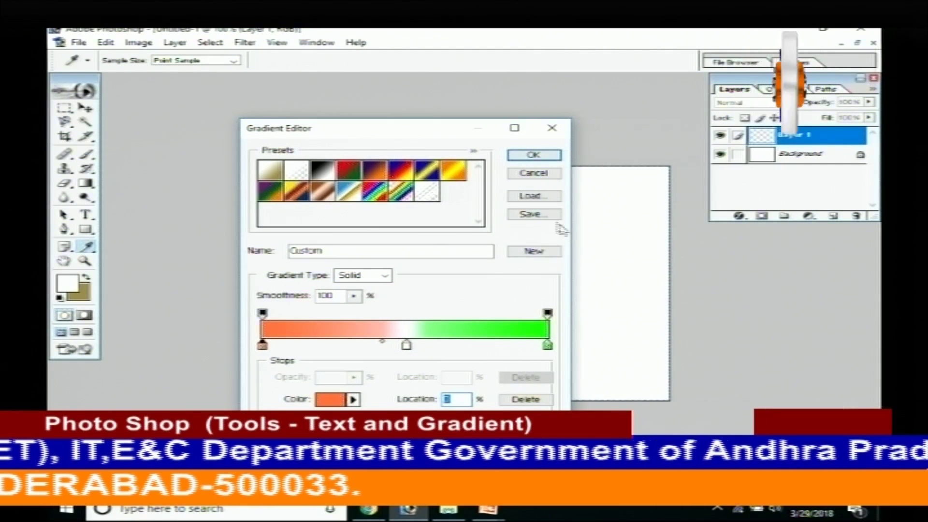
left_click(533, 154)
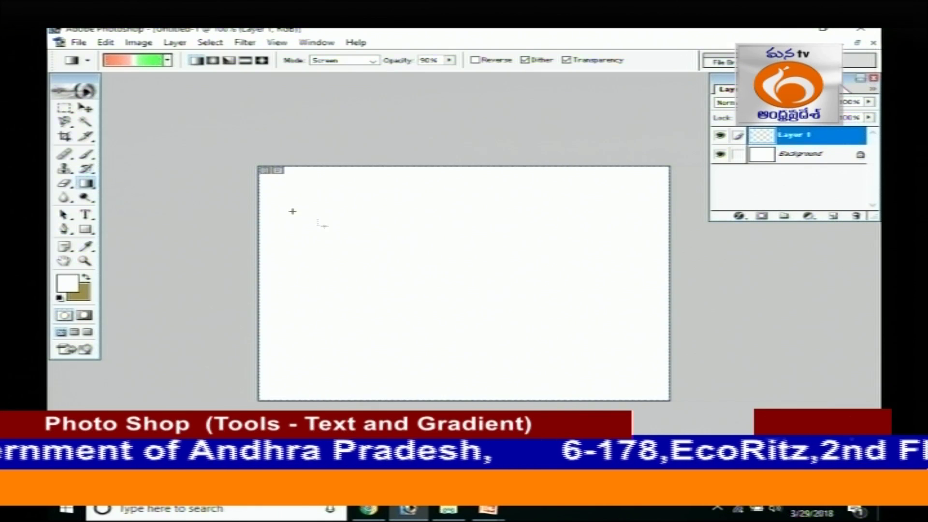
Step: Try the orange, white and green gradient diagonally across Layer 1 and undo it
left_click_drag(486, 302, 486, 303)
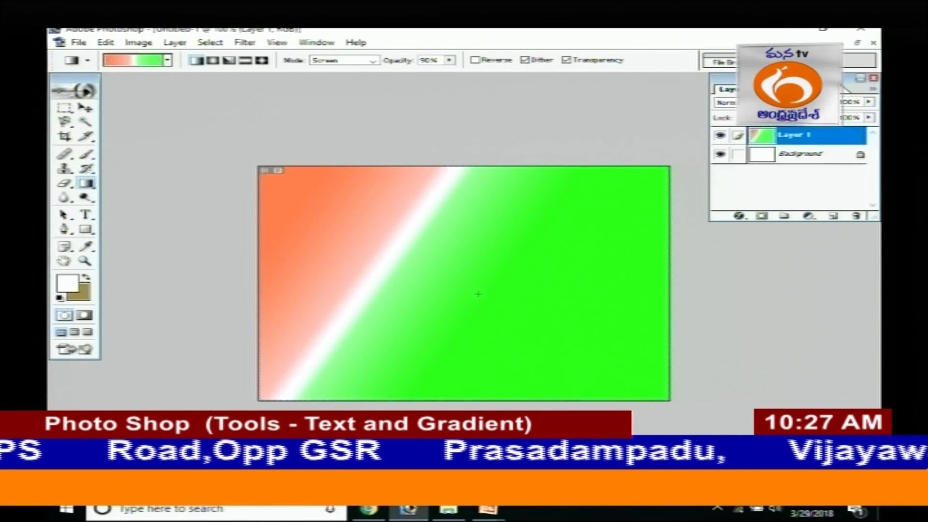
key("ctrl+z")
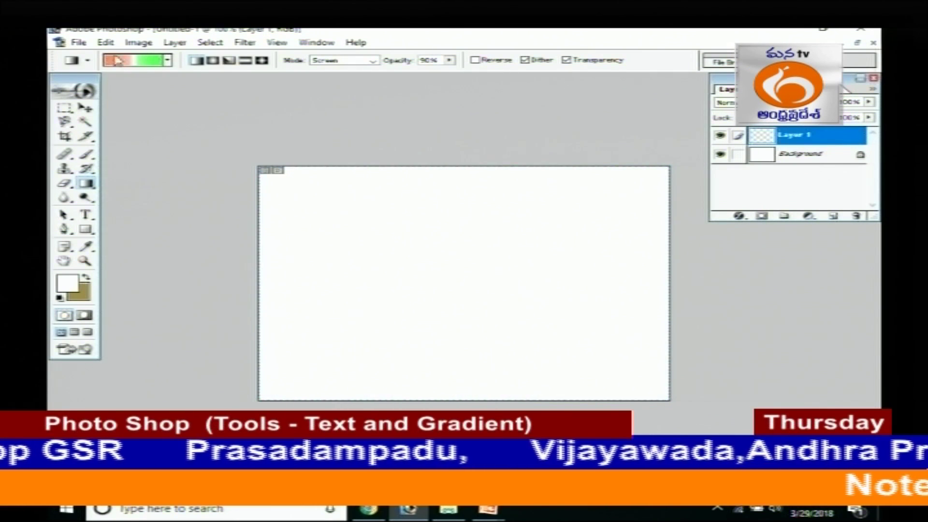
Step: Set the midpoint between the white and green stops to 34% and apply the gradient diagonally across most of Layer 1
left_click(147, 61)
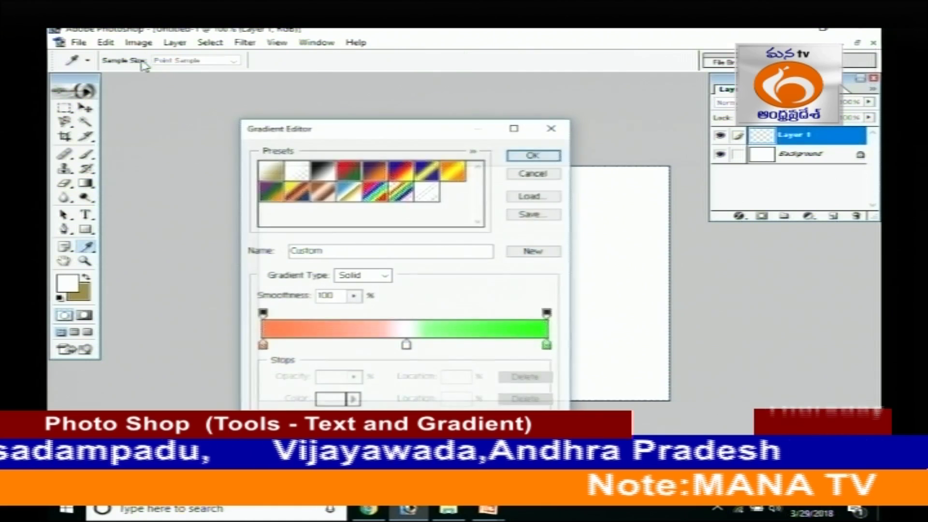
left_click(405, 345)
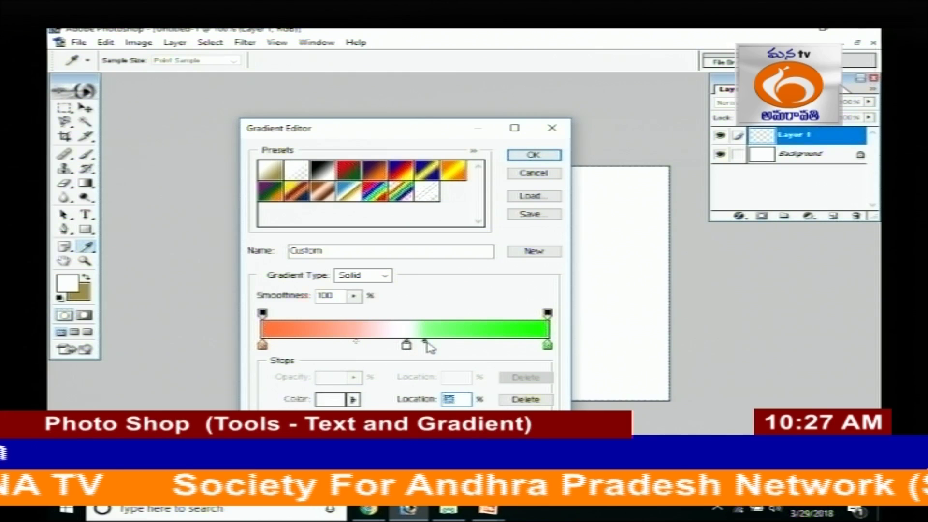
left_click(450, 342)
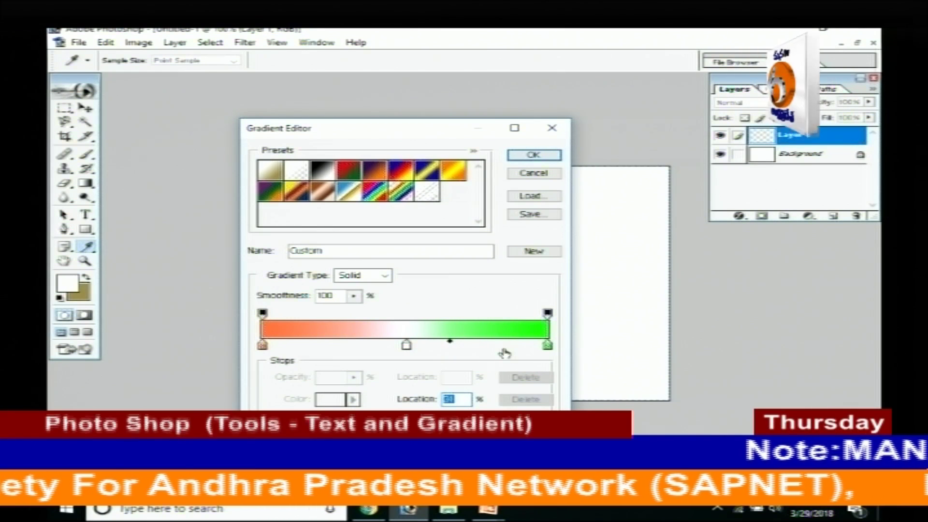
left_click(407, 346)
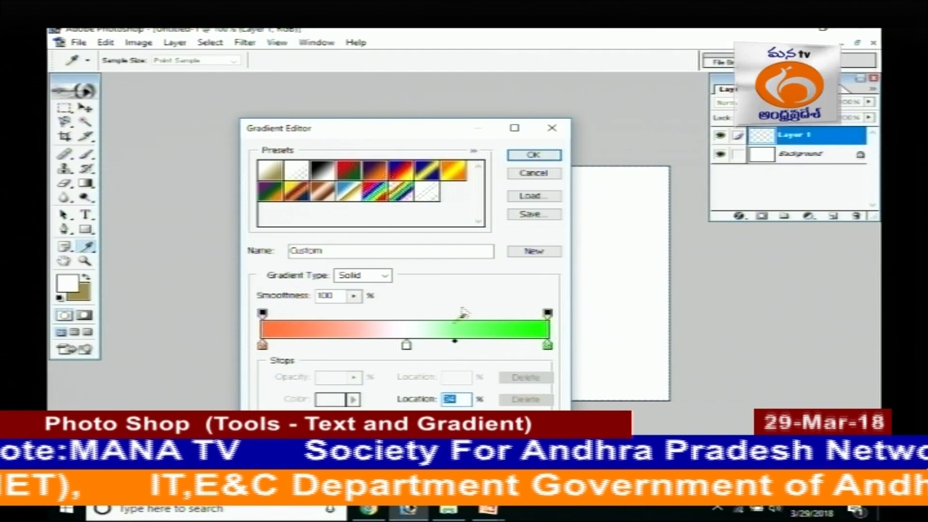
left_click(533, 155)
left_click_drag(321, 215, 619, 334)
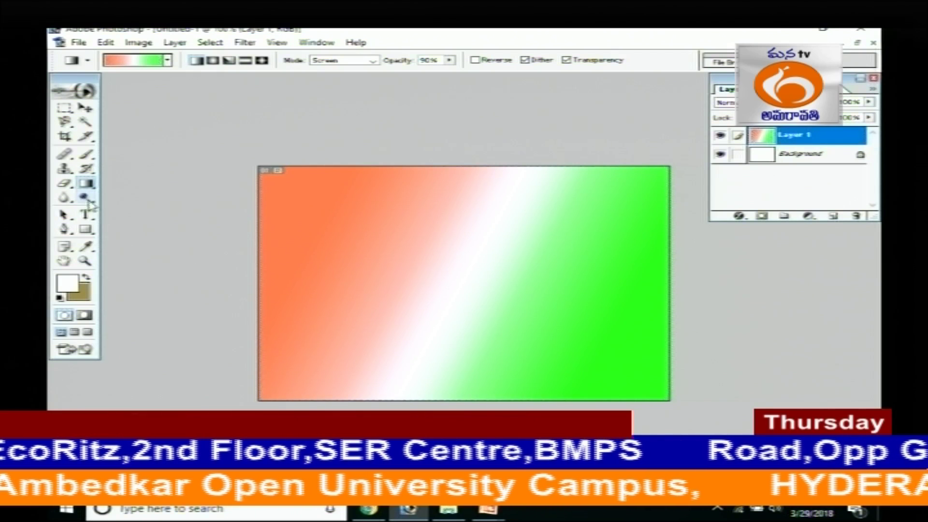
left_click_drag(86, 184, 167, 186)
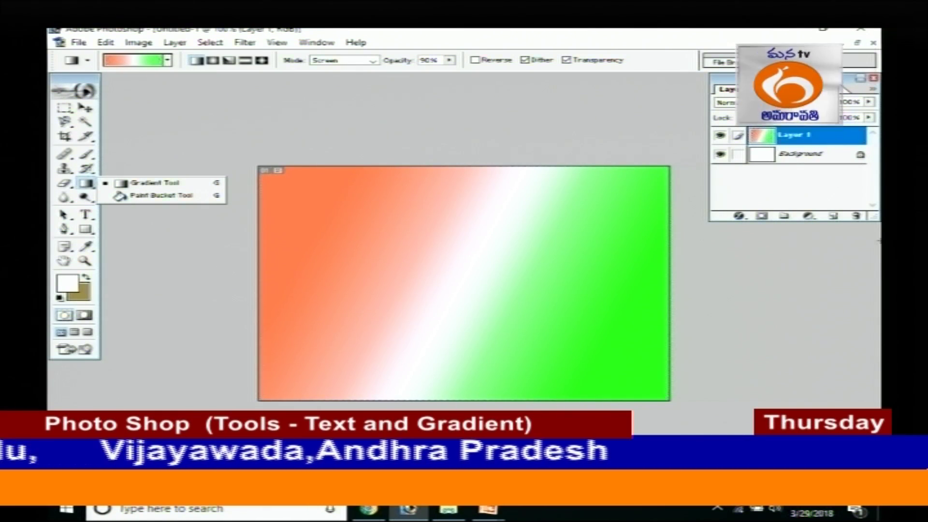
Step: Fill the Background layer with the tan background color while Layer 1 is temporarily hidden
left_click(794, 157)
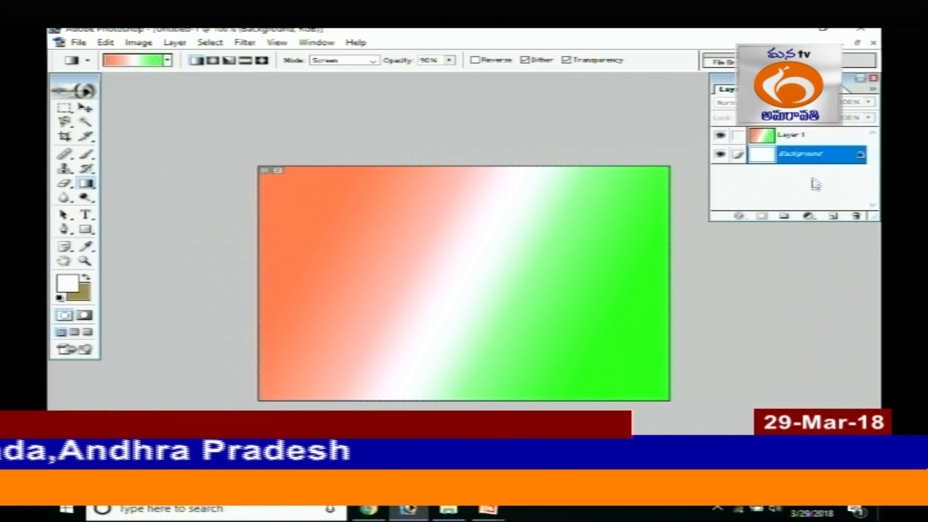
left_click(720, 135)
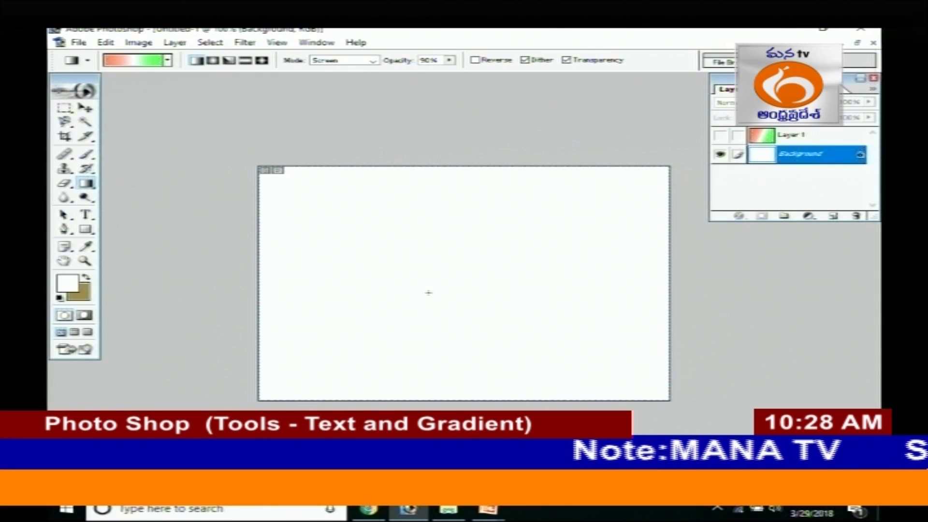
key("ctrl+BackSpace")
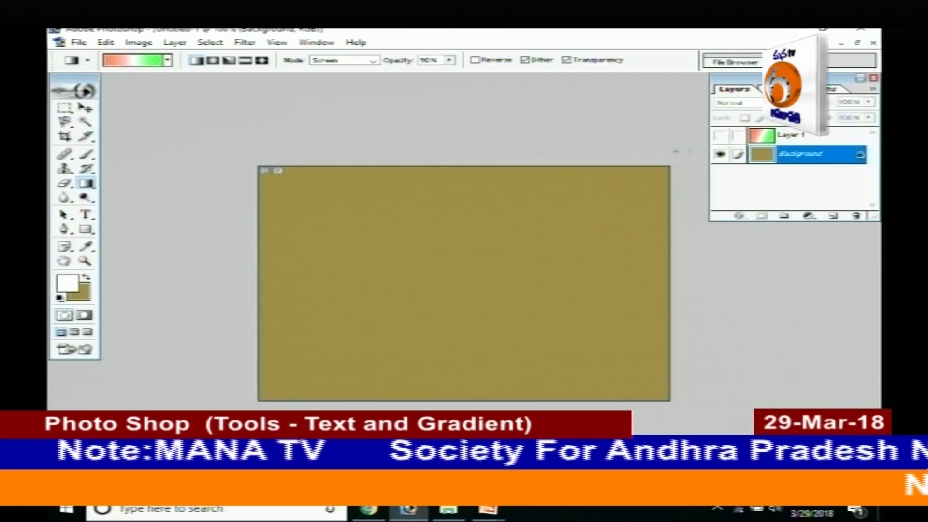
left_click(720, 136)
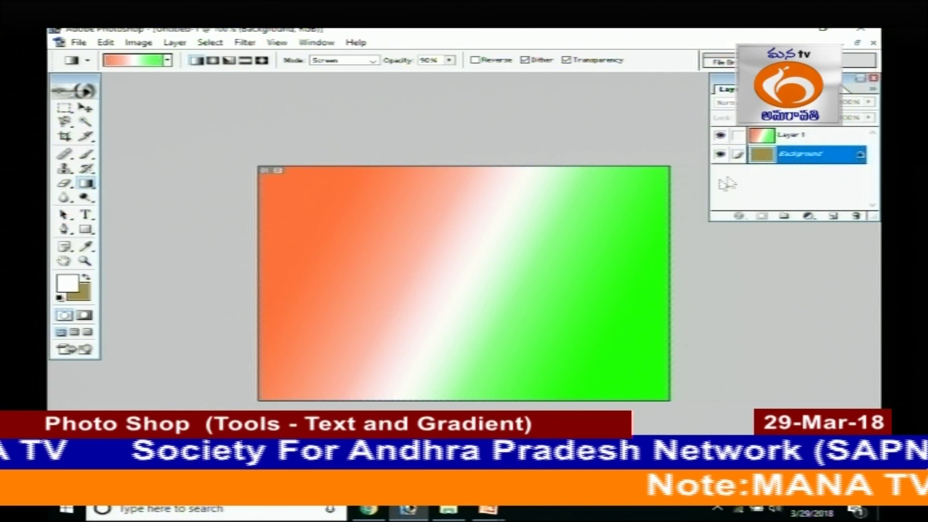
Step: Select Layer 1 and open its opacity slider
left_click(830, 139)
left_click_drag(868, 103, 816, 130)
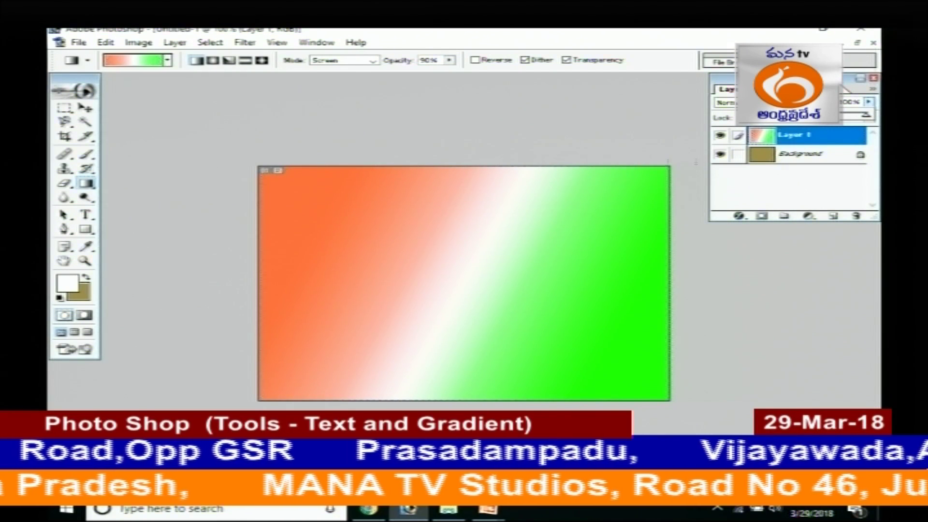
Step: Hide Layer 1 and fill the entire Background layer with the white foreground color
left_click(854, 159)
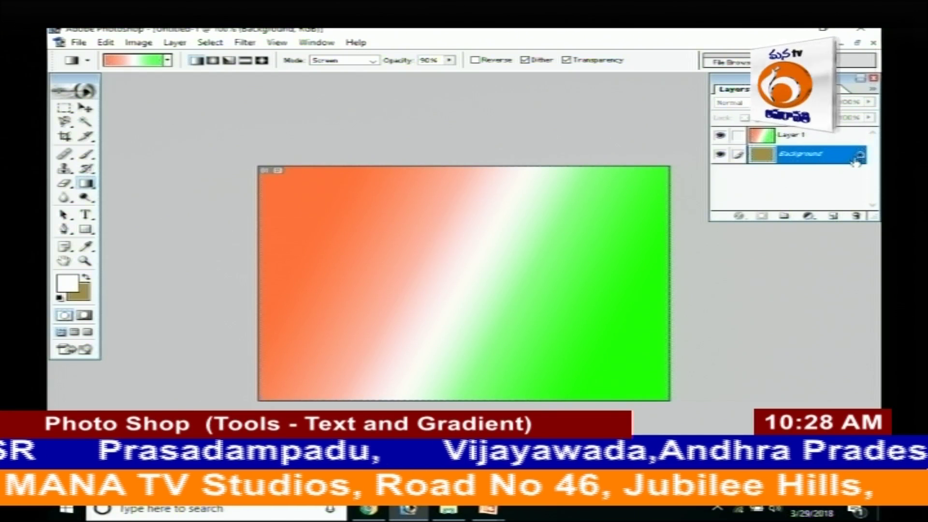
left_click(720, 135)
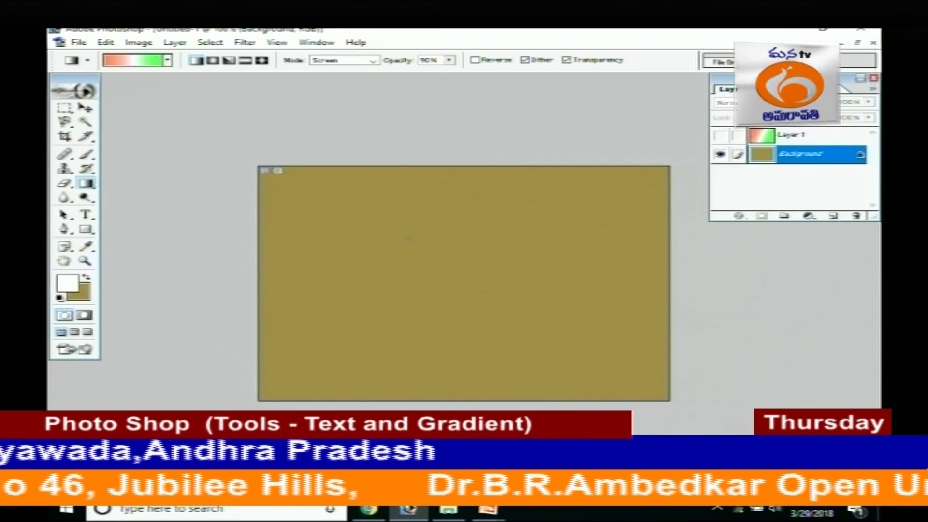
key("ctrl+a")
key("alt+BackSpace")
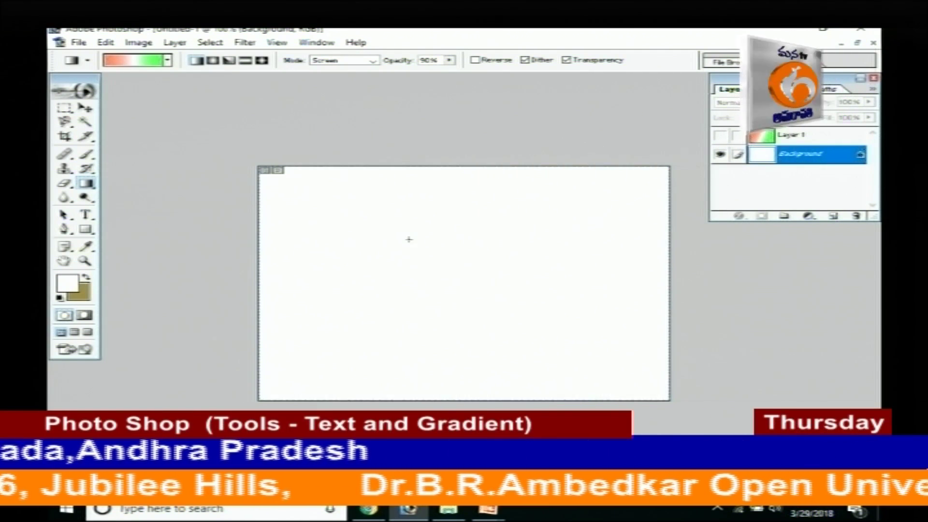
Step: Select Layer 1 and make it visible, and hide and show the Background layer to inspect the gradient's transparency
left_click(792, 135)
left_click(720, 135)
left_click(720, 155)
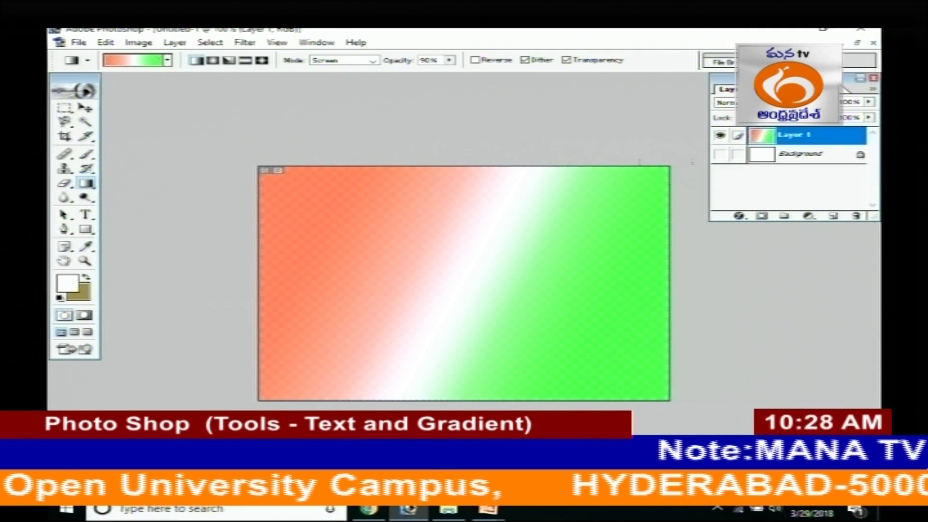
left_click(719, 154)
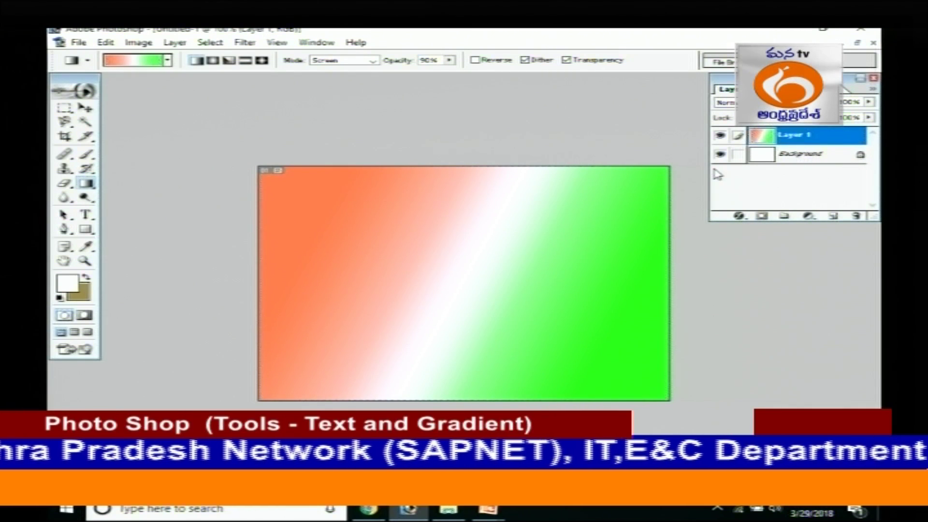
Step: Apply a Glass distortion filter to Layer 1 with distortion 11, smoothness 7, Frosted texture and 147% scaling
left_click(245, 43)
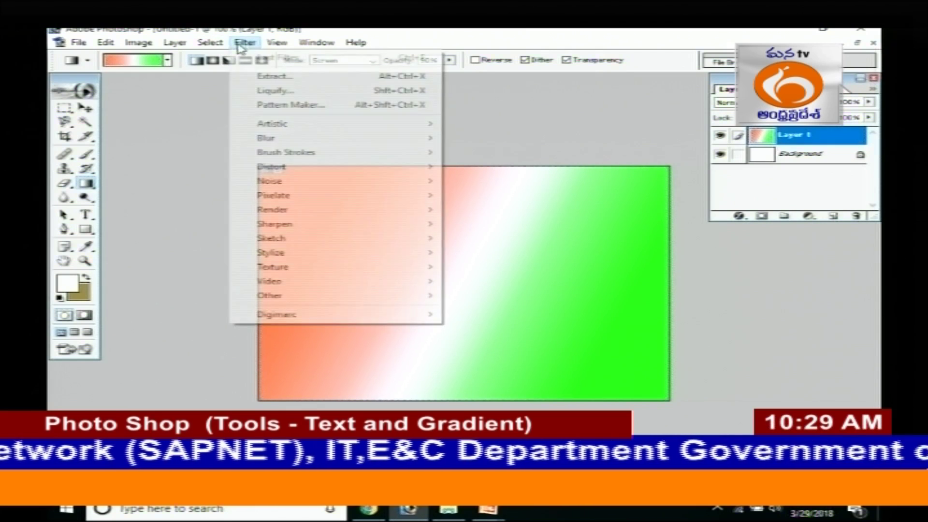
mouse_move(319, 166)
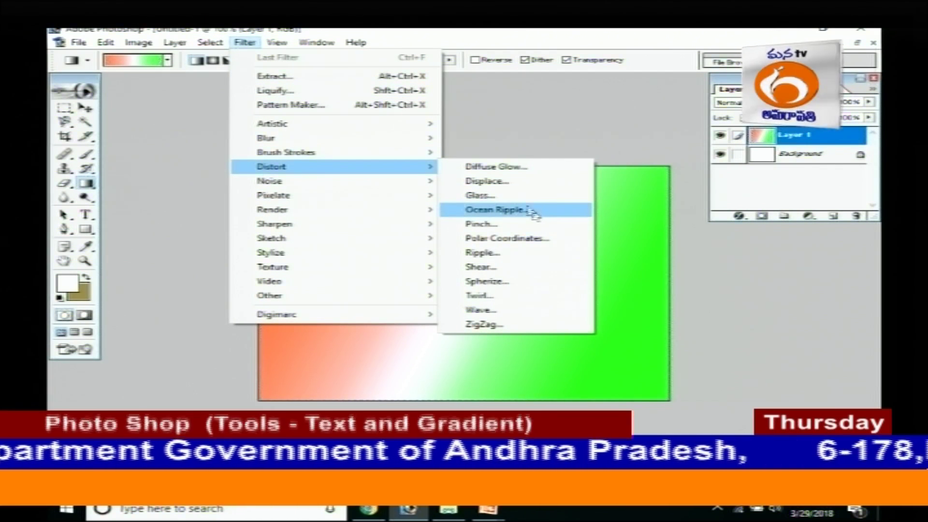
left_click(514, 196)
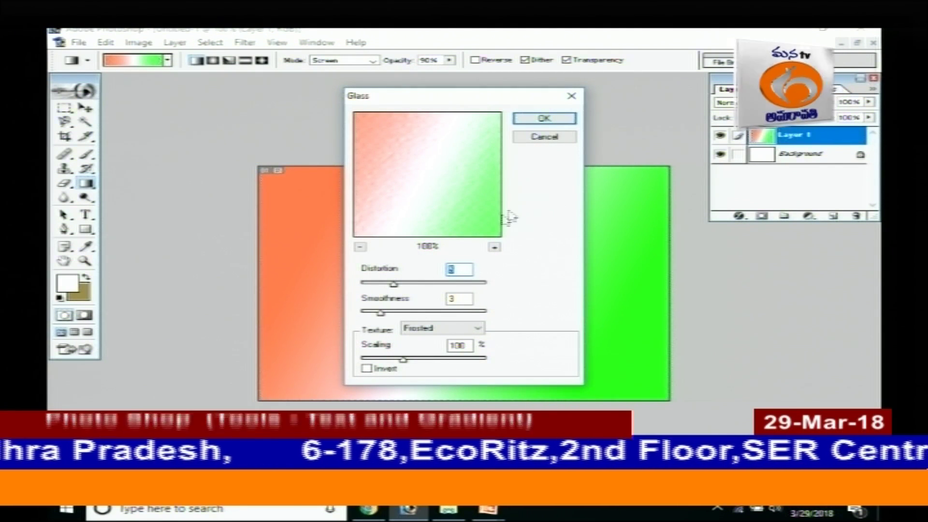
left_click_drag(394, 283, 430, 284)
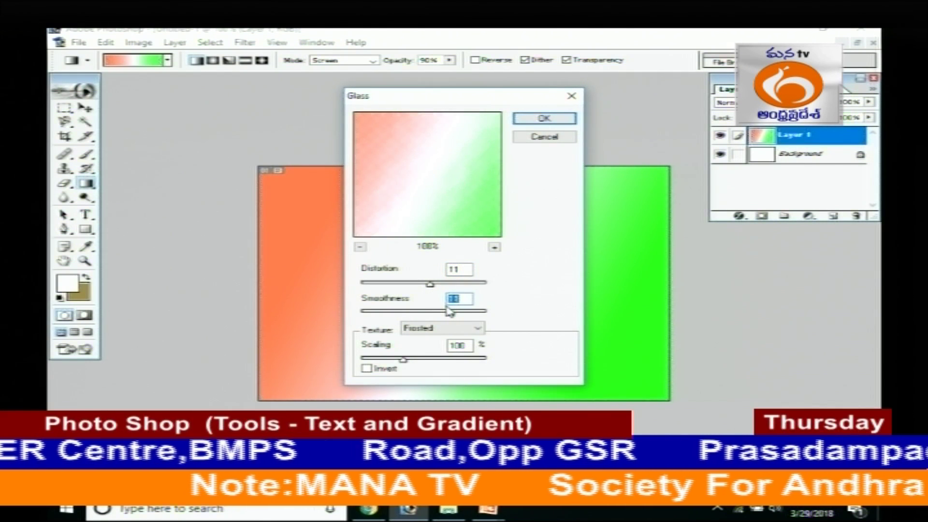
left_click_drag(451, 314, 416, 314)
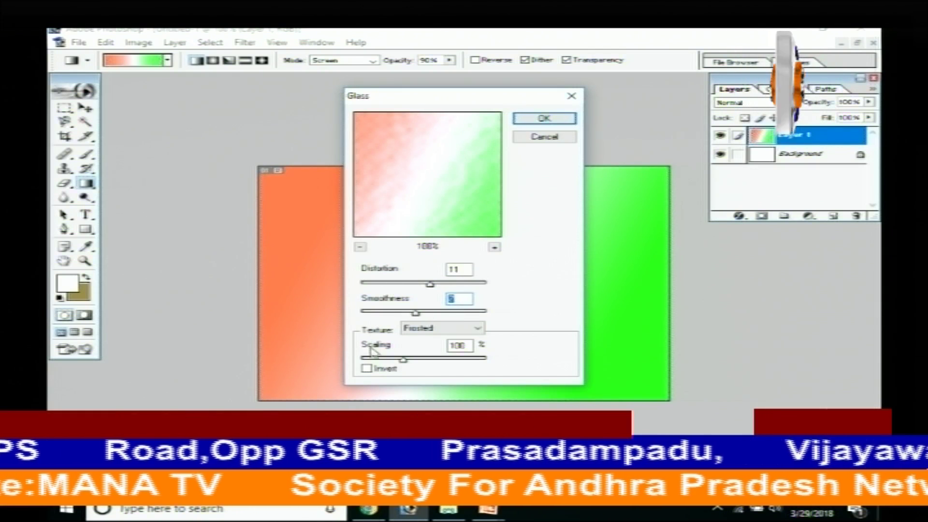
left_click_drag(409, 361, 442, 361)
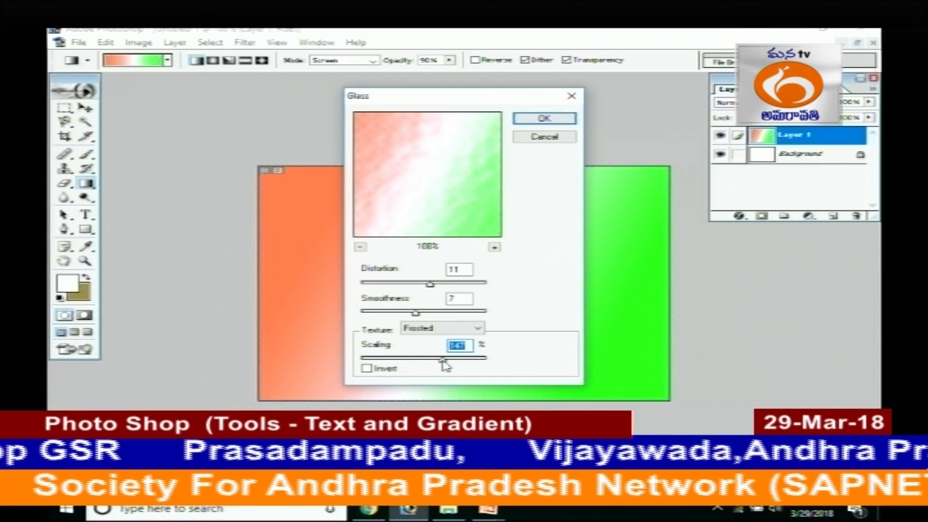
left_click(555, 122)
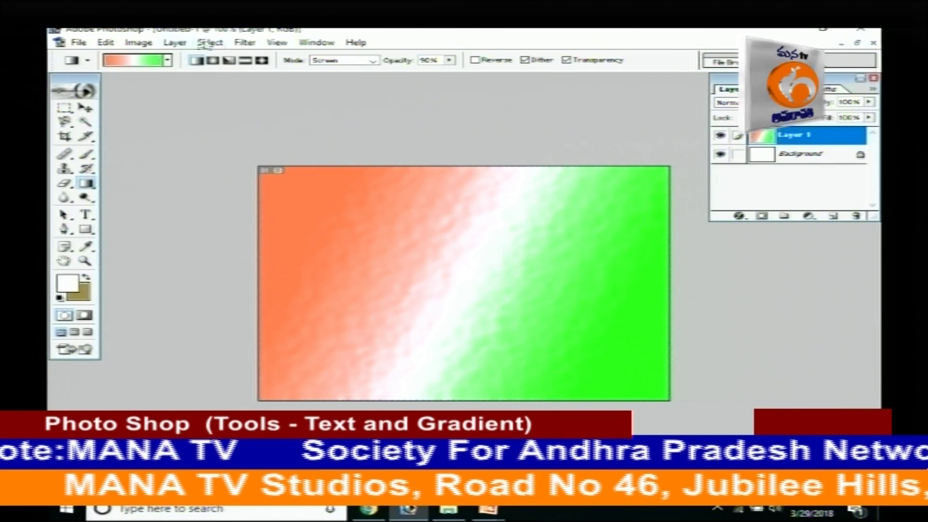
left_click(244, 42)
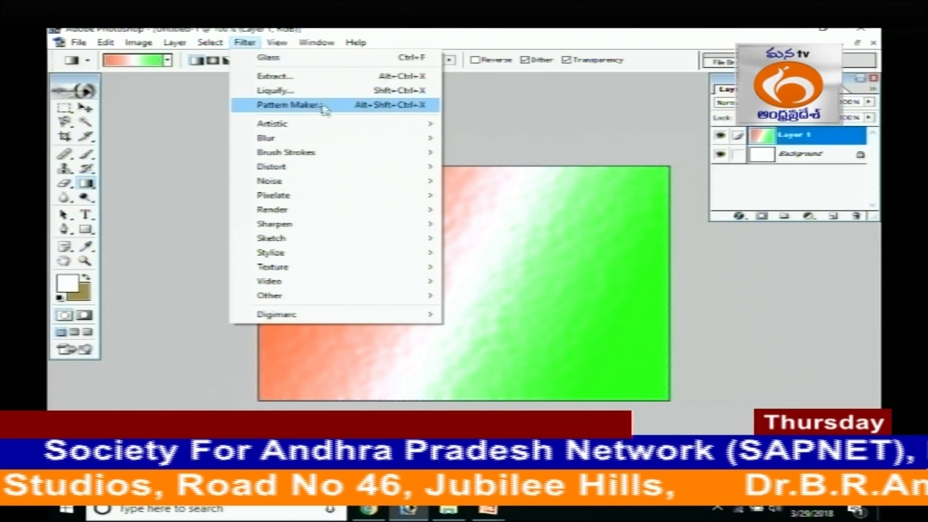
mouse_move(343, 231)
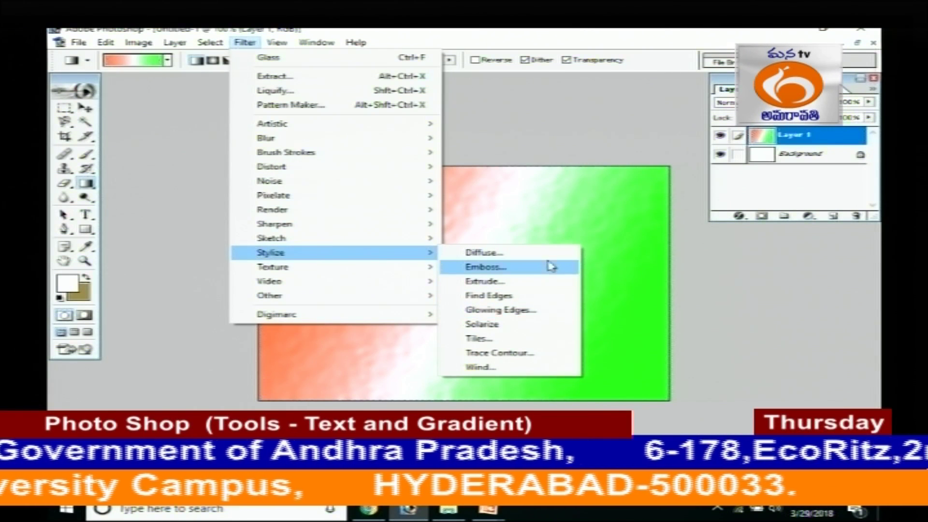
left_click(536, 344)
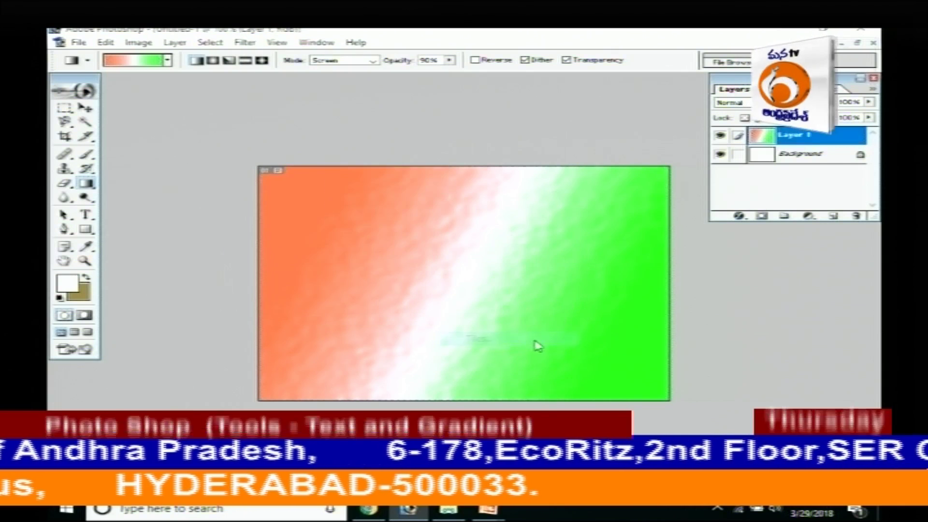
left_click(587, 191)
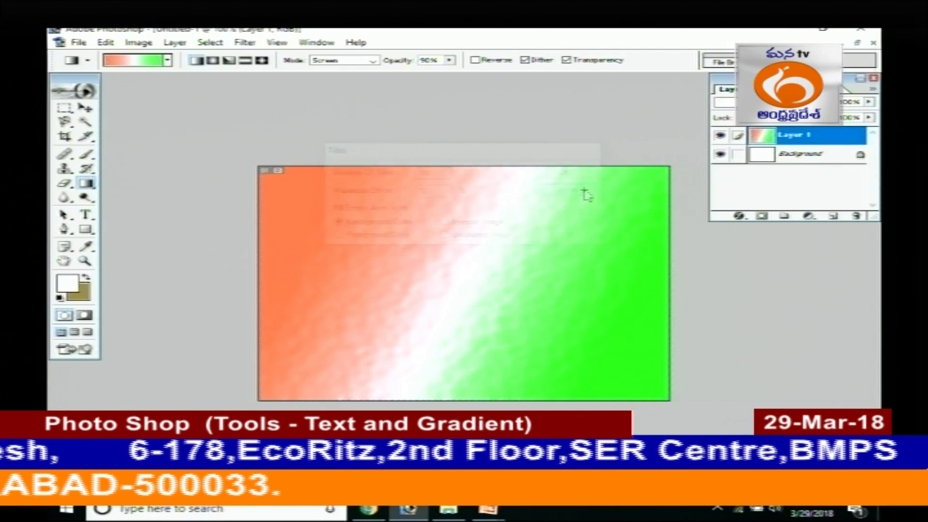
Step: Start the Add Noise filter on Layer 1 and set the noise amount to 20.37%
left_click(246, 43)
mouse_move(367, 183)
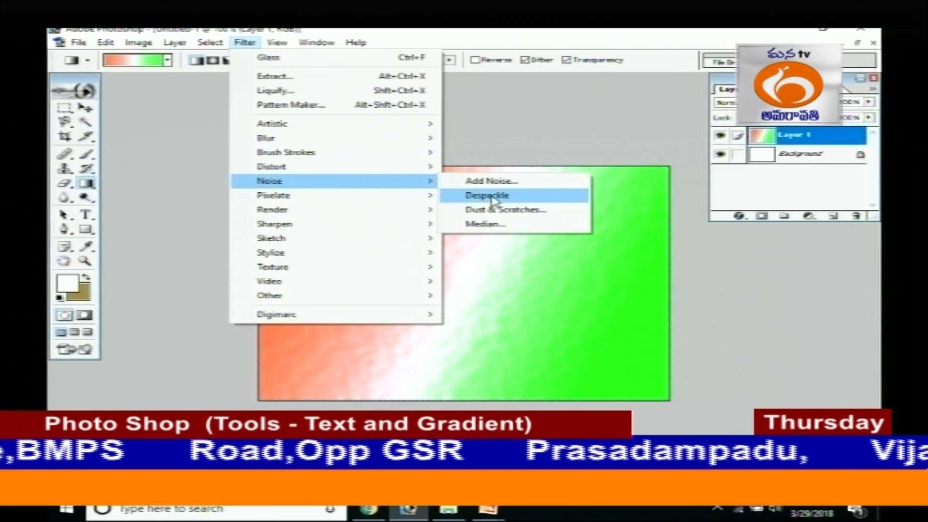
left_click(491, 182)
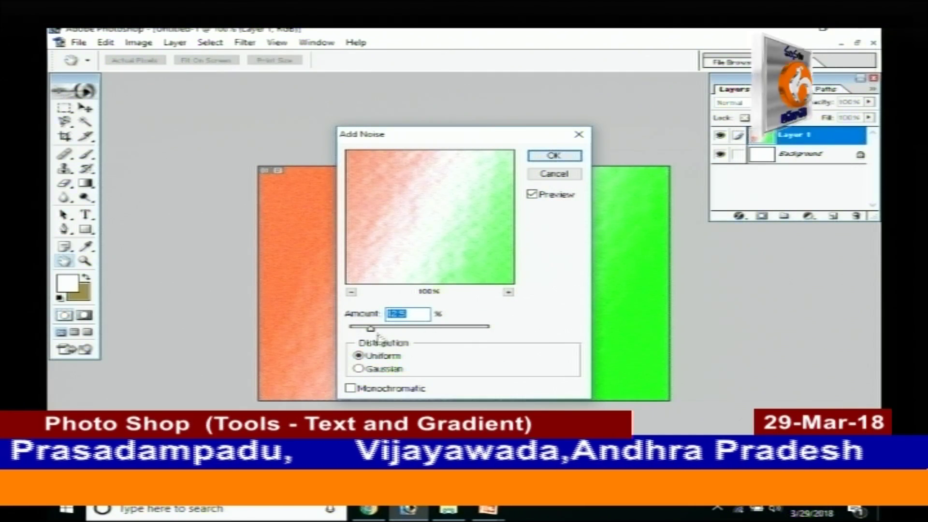
left_click_drag(371, 328, 426, 332)
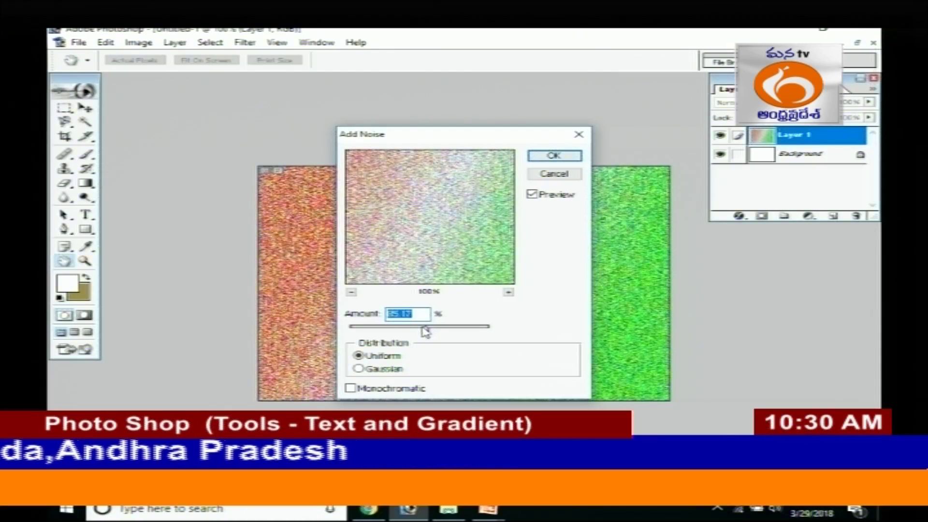
left_click_drag(425, 331, 385, 326)
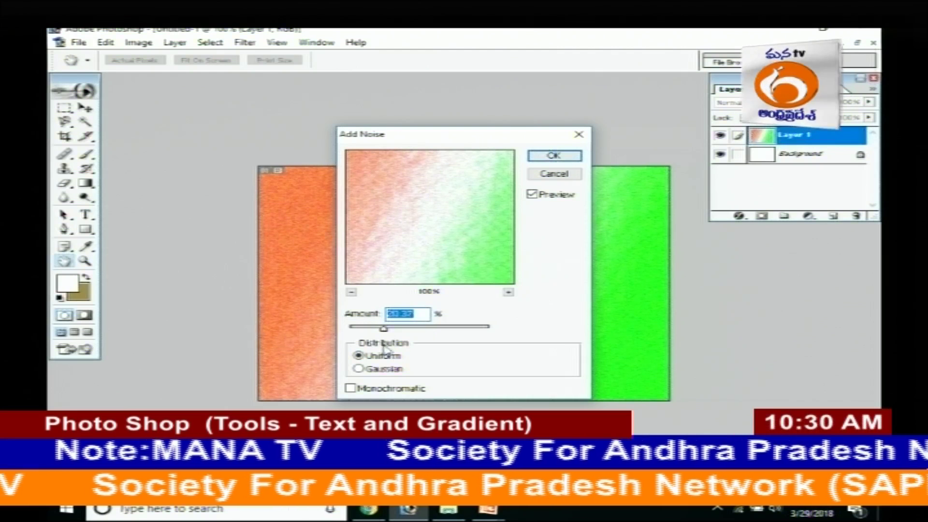
Step: Set the noise distribution to Gaussian with Monochromatic off, check the preview on the canvas, and apply the noise
left_click(363, 370)
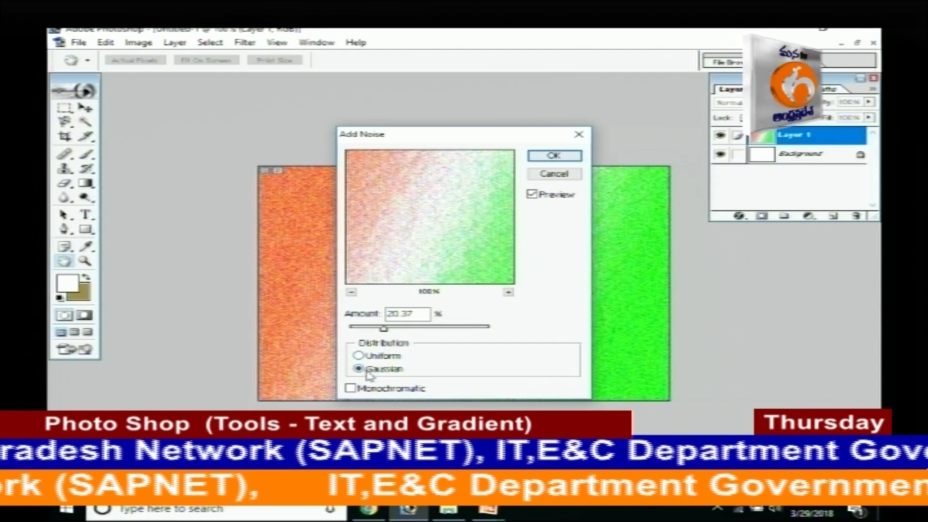
left_click(351, 389)
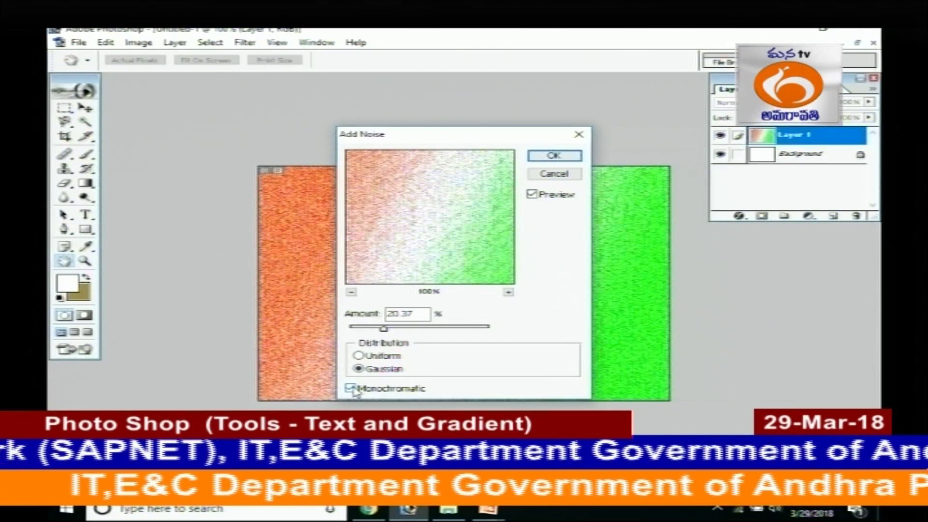
left_click(352, 388)
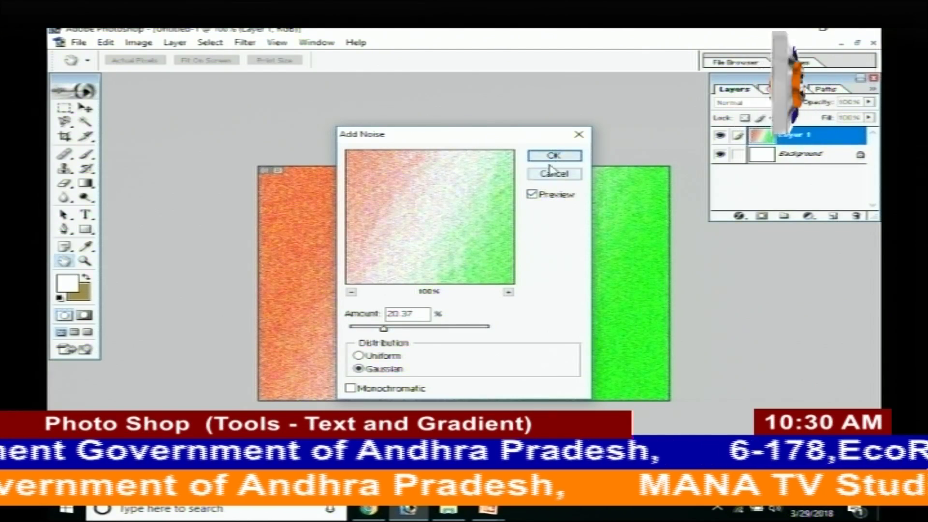
left_click_drag(511, 140, 835, 235)
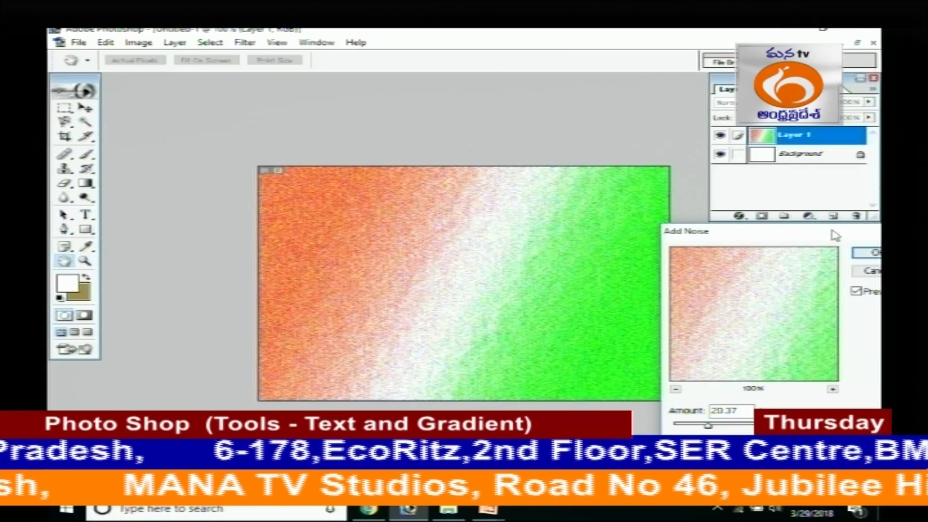
left_click_drag(835, 236, 516, 140)
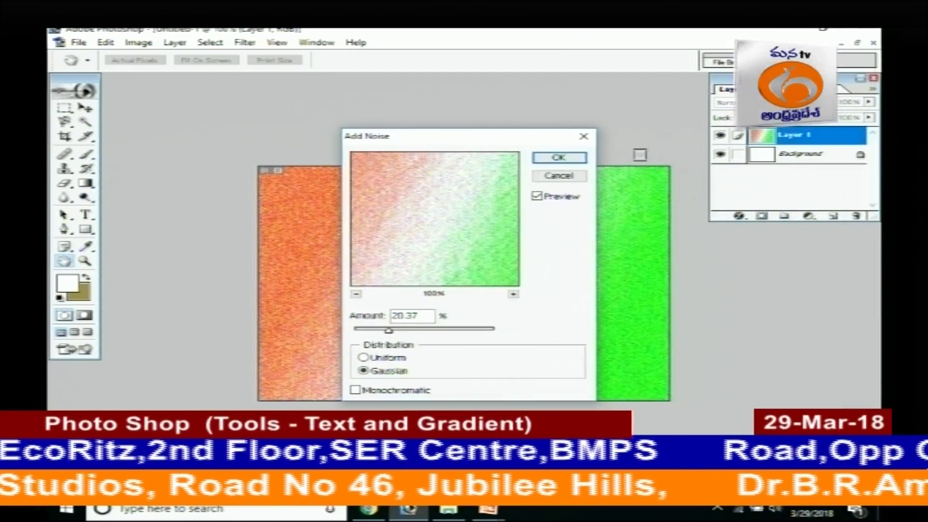
left_click(578, 158)
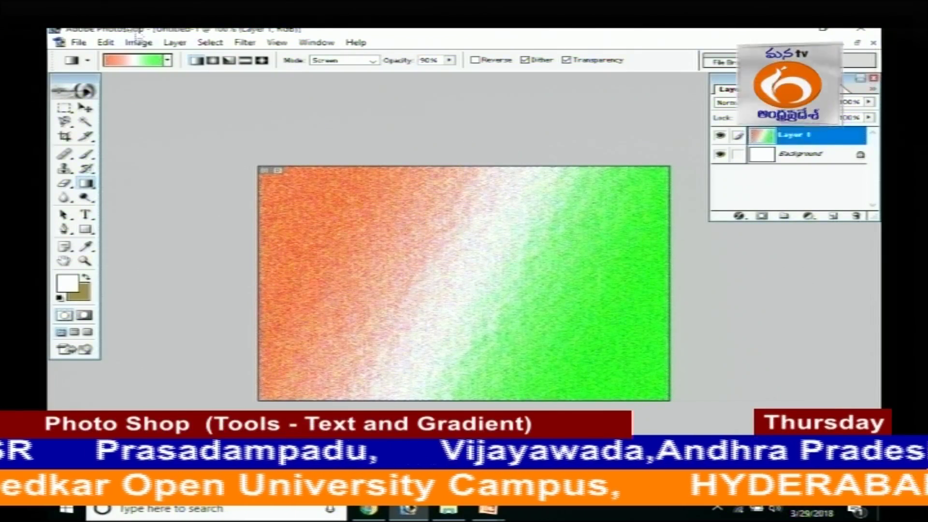
left_click(244, 42)
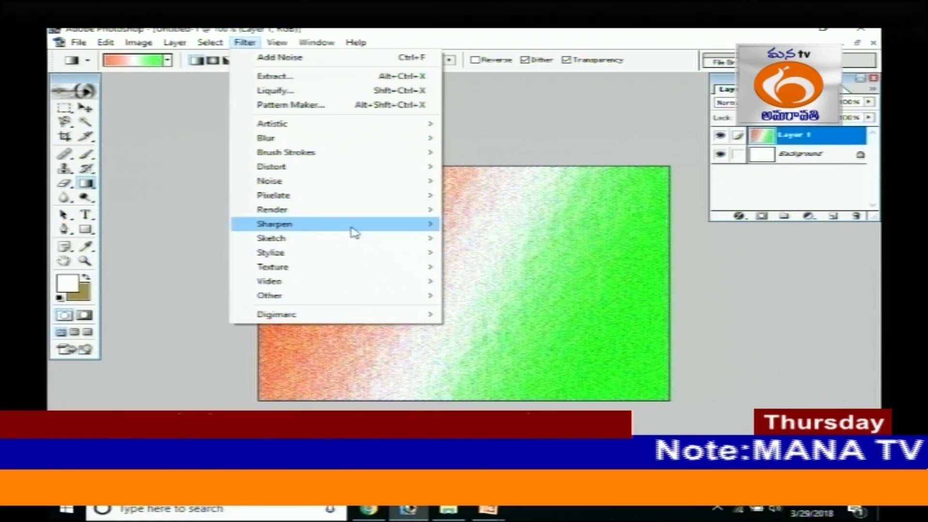
mouse_move(356, 243)
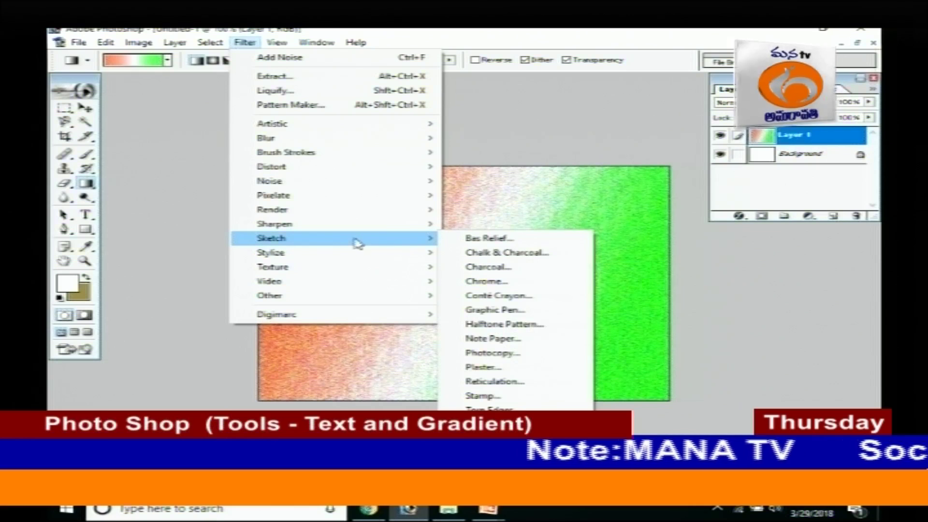
left_click(537, 269)
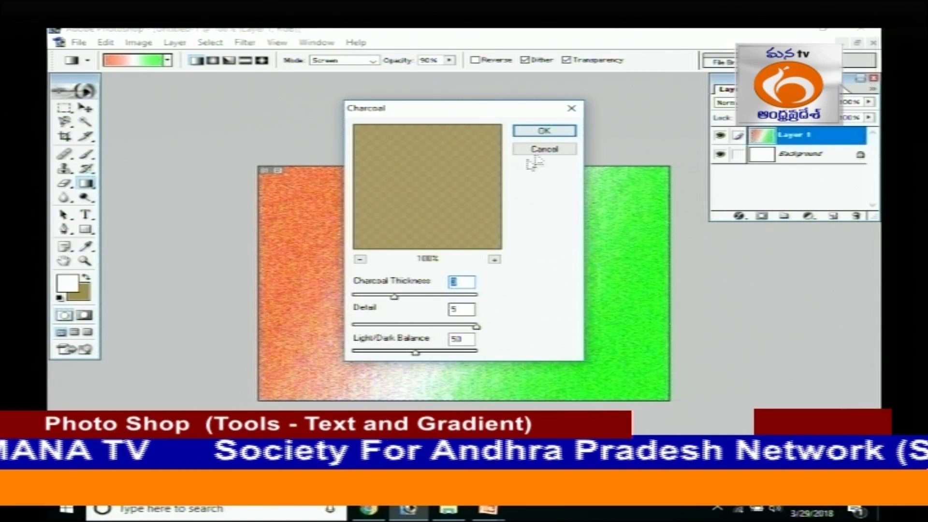
left_click(564, 150)
left_click(242, 45)
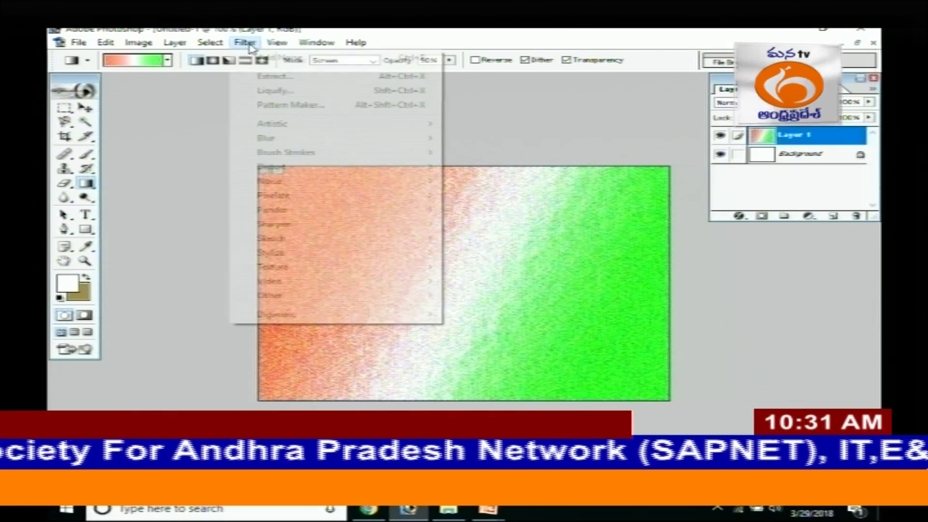
mouse_move(316, 244)
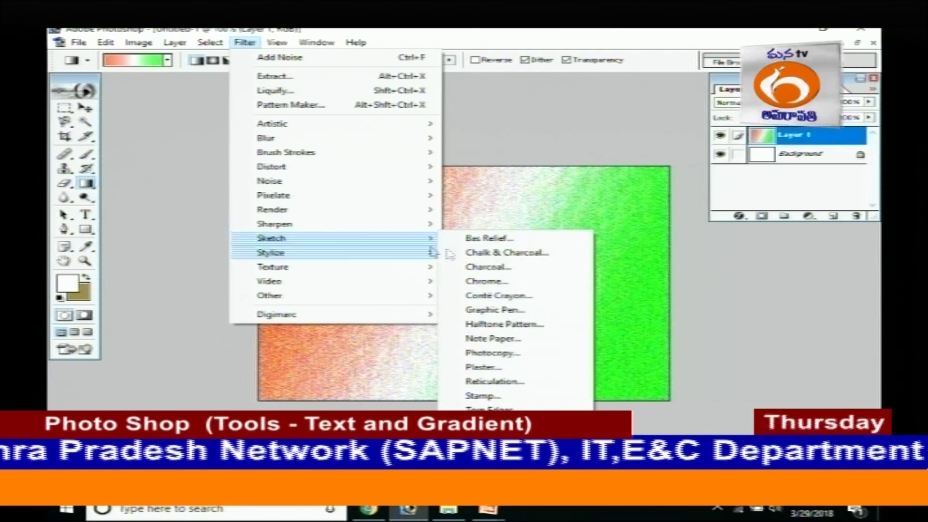
left_click(522, 309)
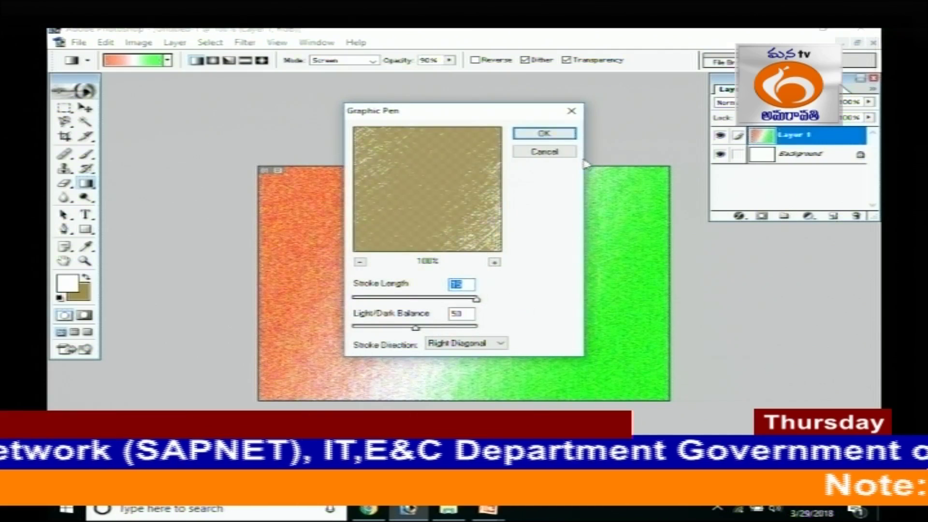
left_click(564, 152)
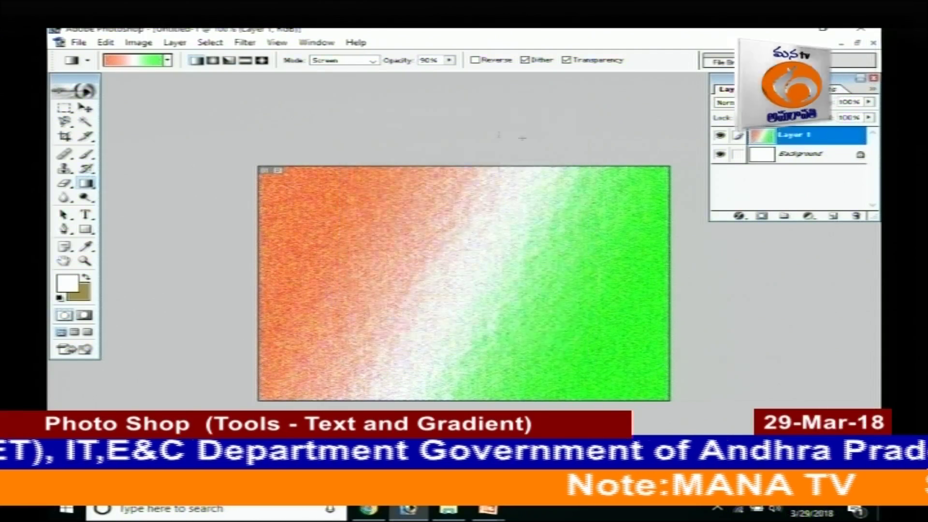
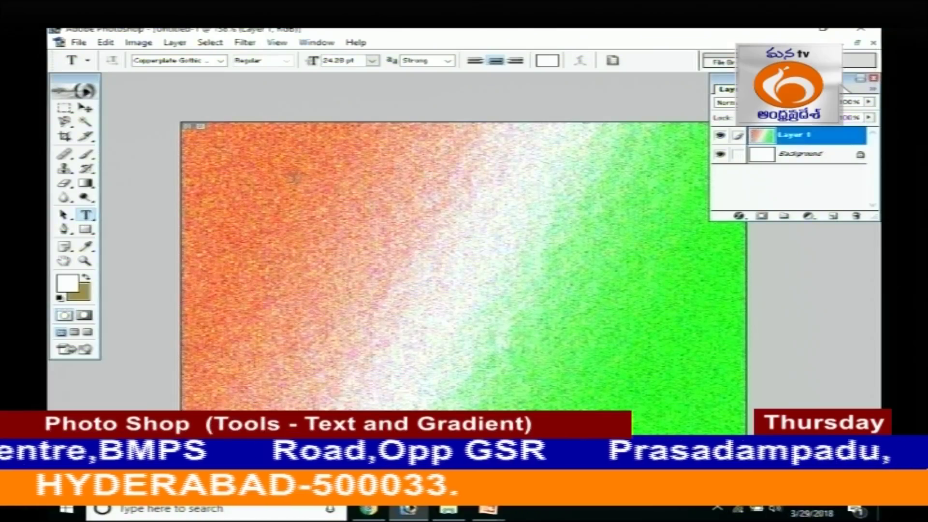
Step: Start a text layer in the upper orange area of the canvas and set its text color to black (000000)
left_click(334, 185)
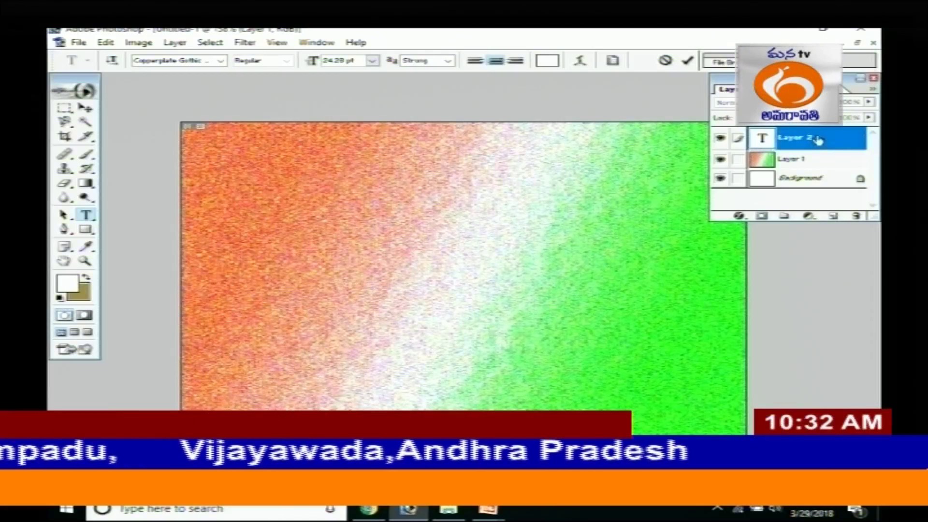
left_click(543, 62)
left_click(397, 352)
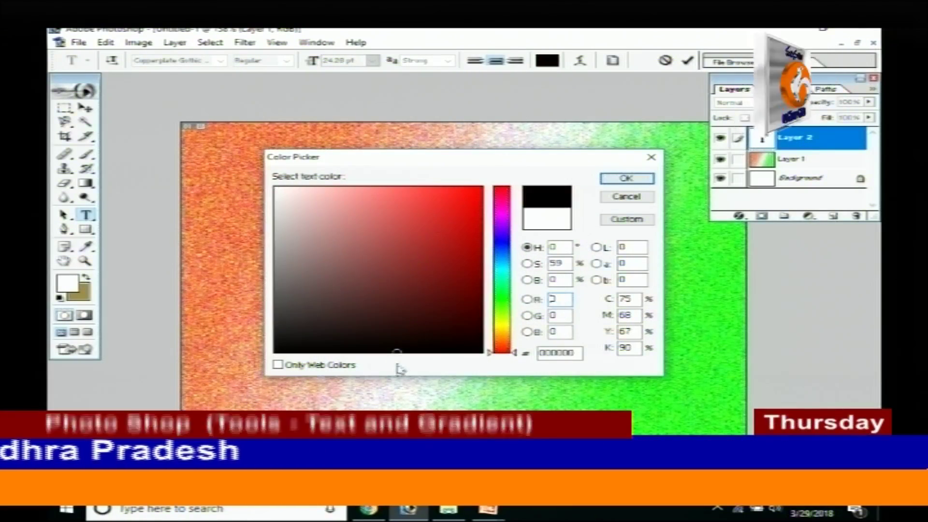
left_click(628, 179)
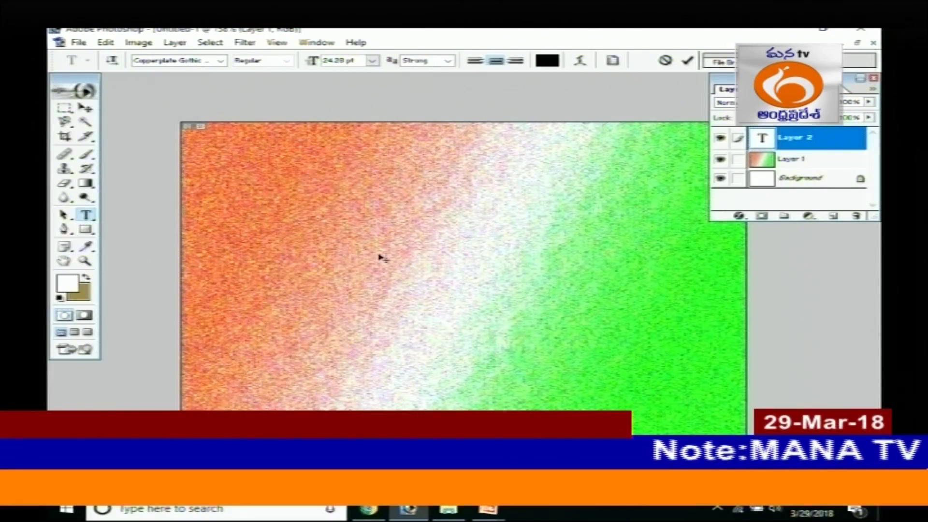
Step: Enter the text APSSDC on the new text layer and move it to the upper middle of the canvas
type("DHDFHG")
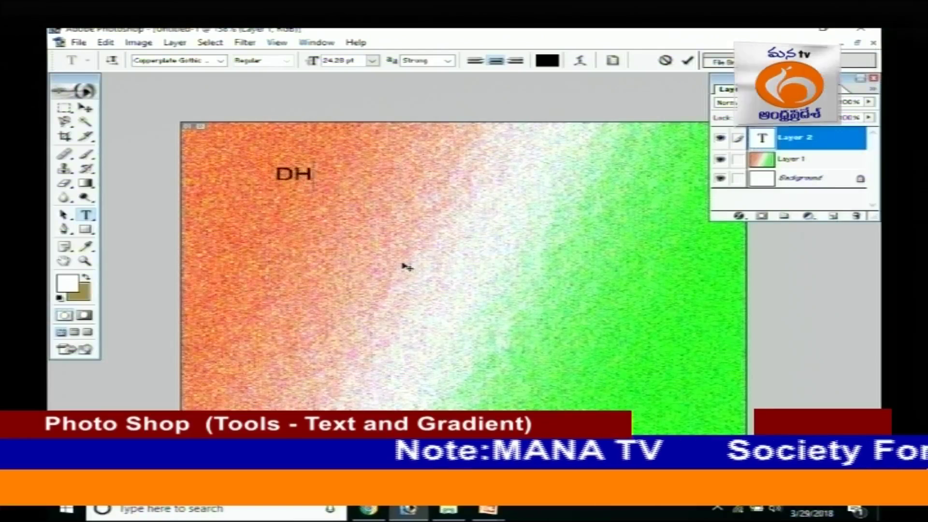
key("BackSpace")
key("BackSpace")
key("BackSpace")
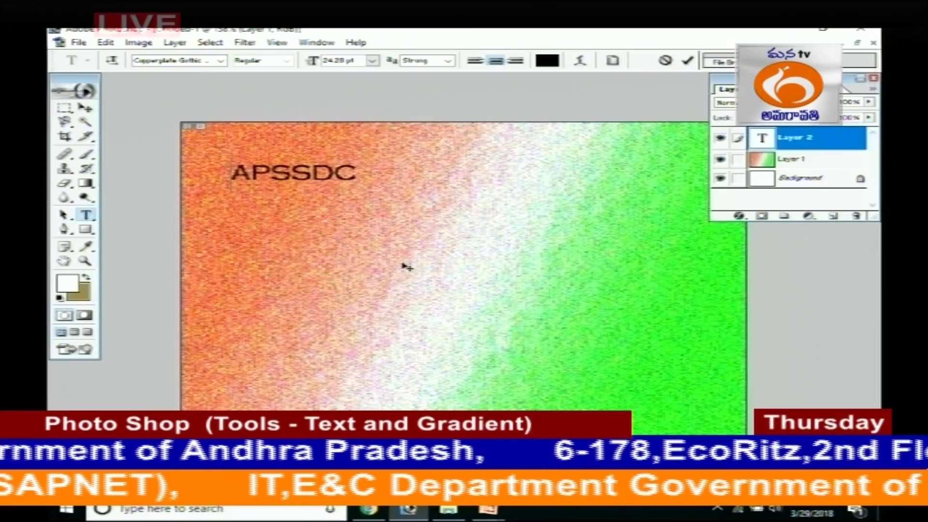
left_click(85, 107)
left_click_drag(295, 178, 447, 145)
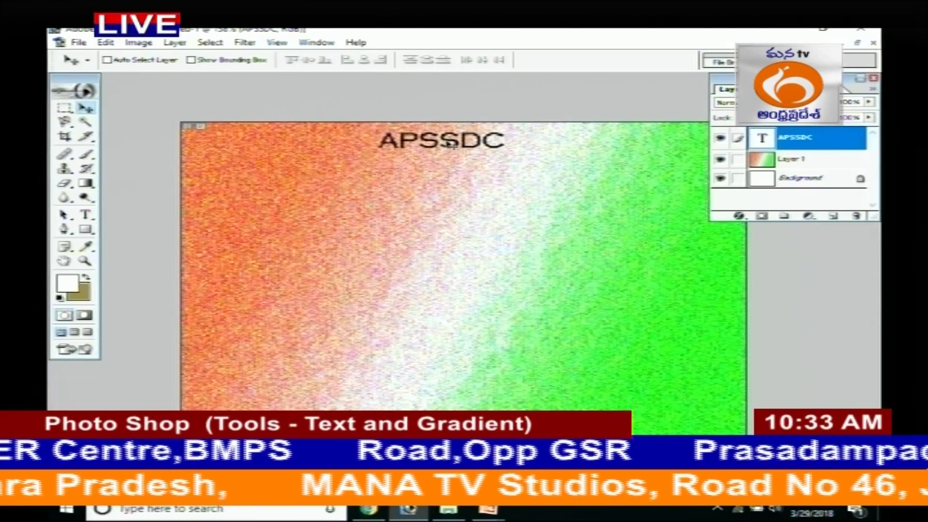
Step: Try changing the color of the APSSDC text to red (FF1A1A) and undo the recoloring
left_click(85, 216)
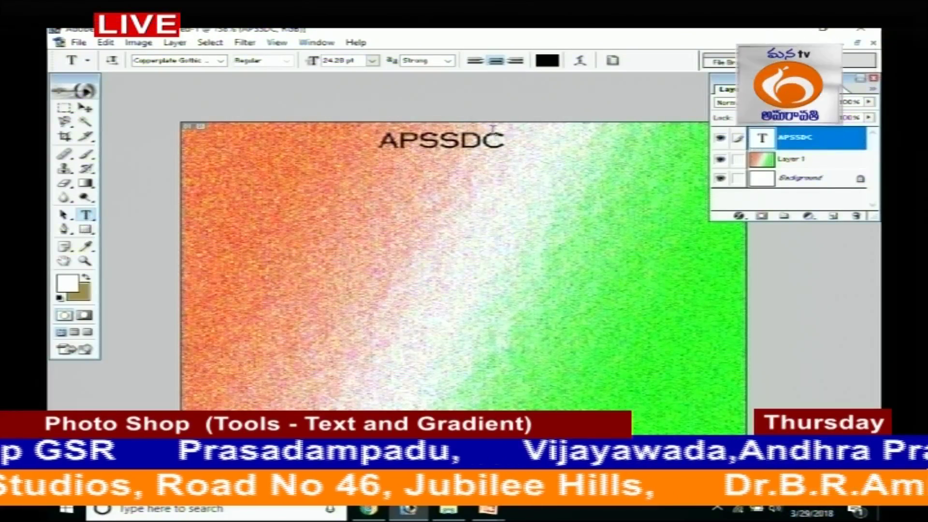
left_click_drag(503, 140, 379, 143)
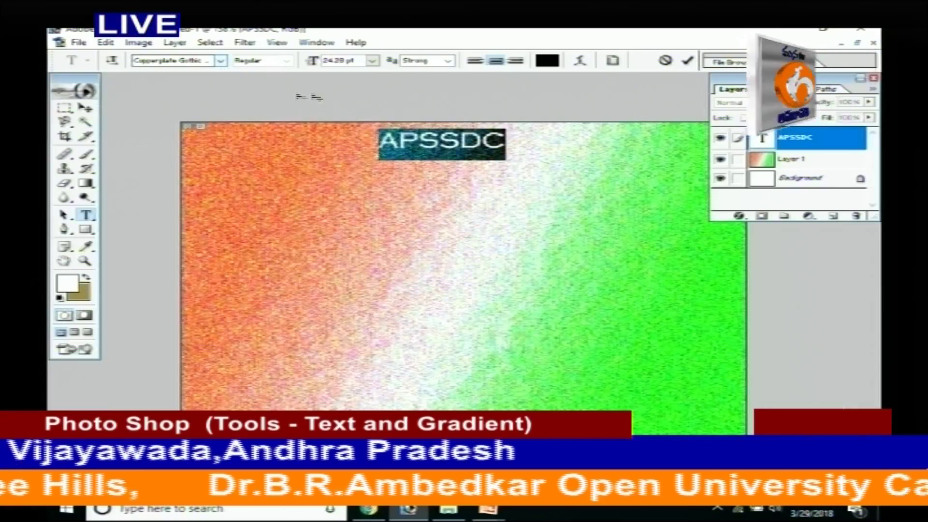
left_click(551, 60)
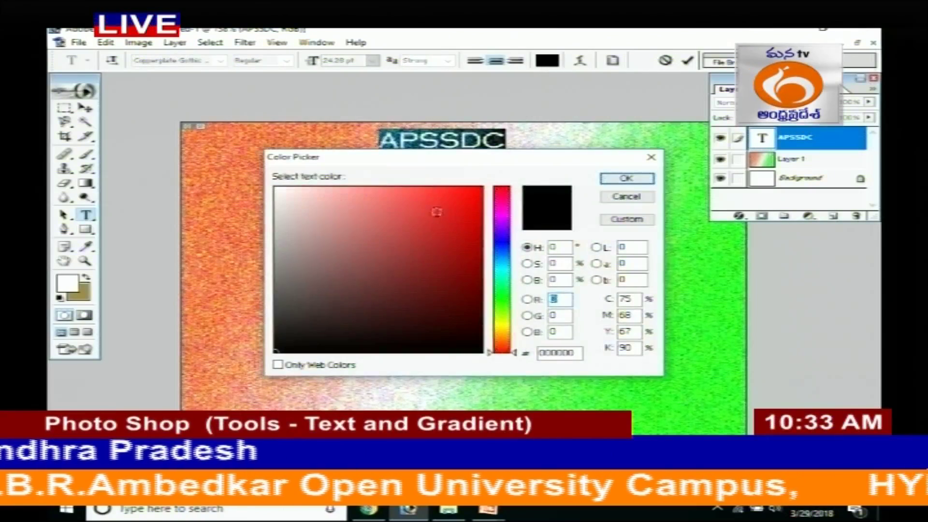
left_click(455, 184)
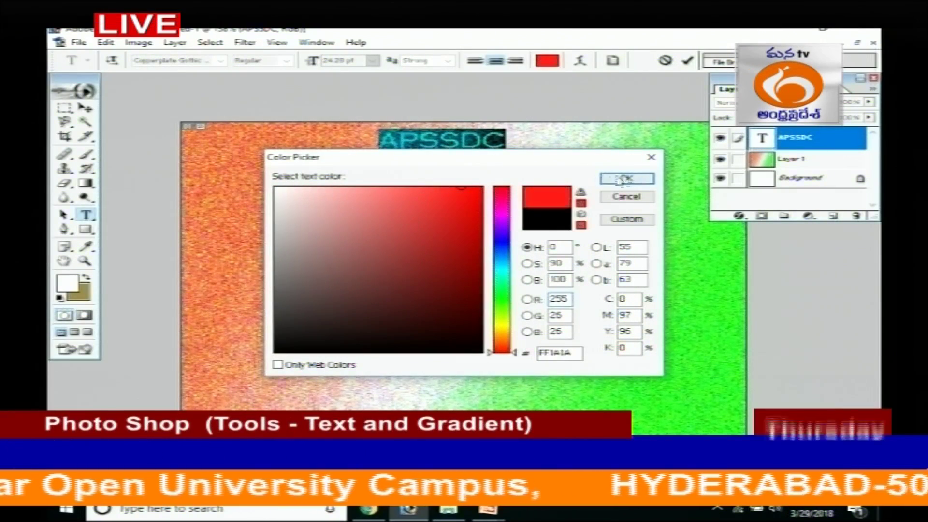
left_click(639, 177)
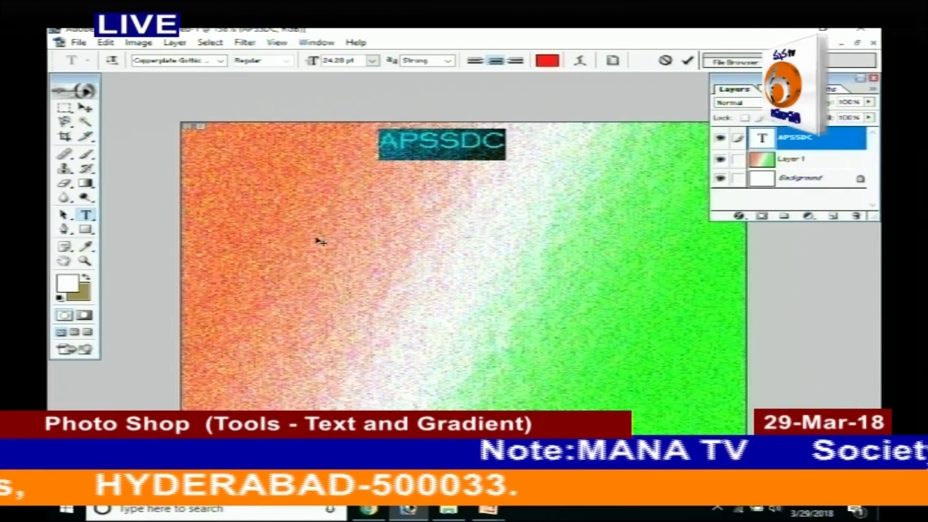
key("ctrl+Return")
key("v")
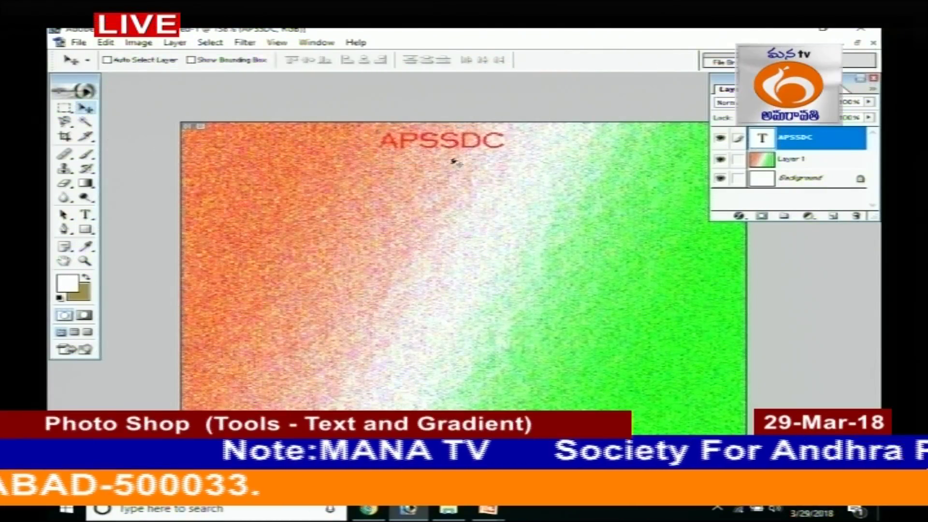
key("ctrl+z")
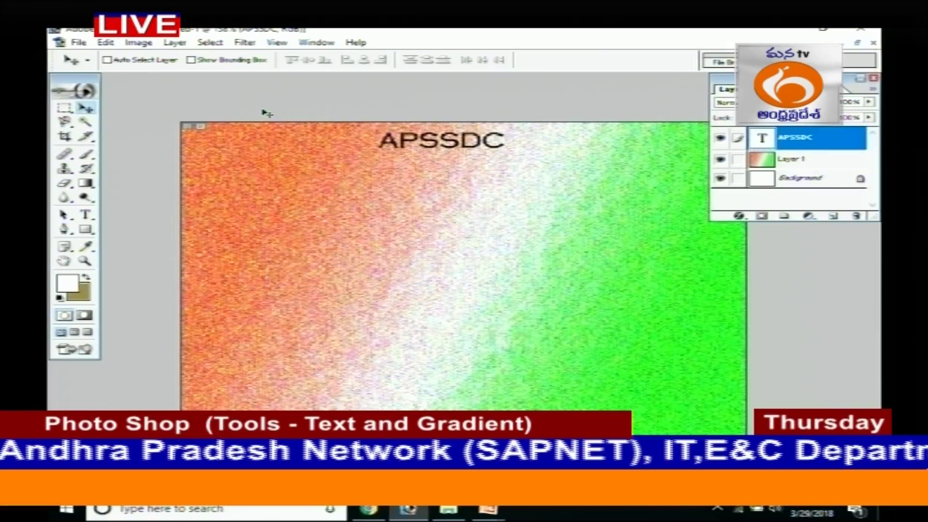
Step: Select all the letters of the APSSDC title for text editing
left_click(84, 218)
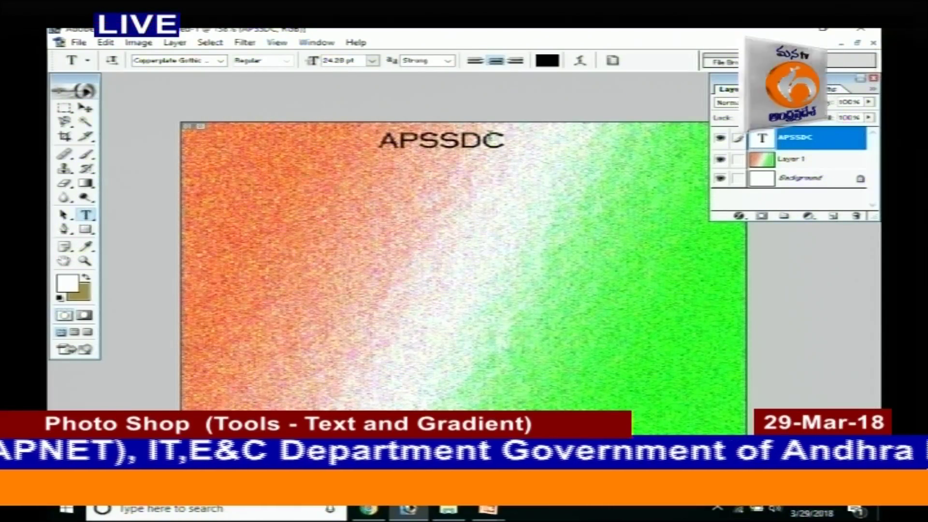
left_click_drag(485, 141, 376, 141)
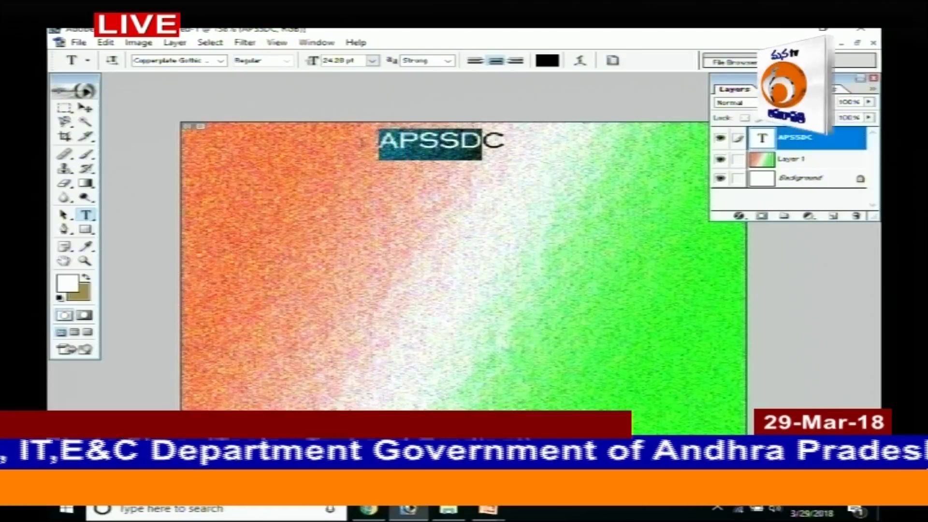
left_click(505, 143)
left_click_drag(502, 141, 352, 141)
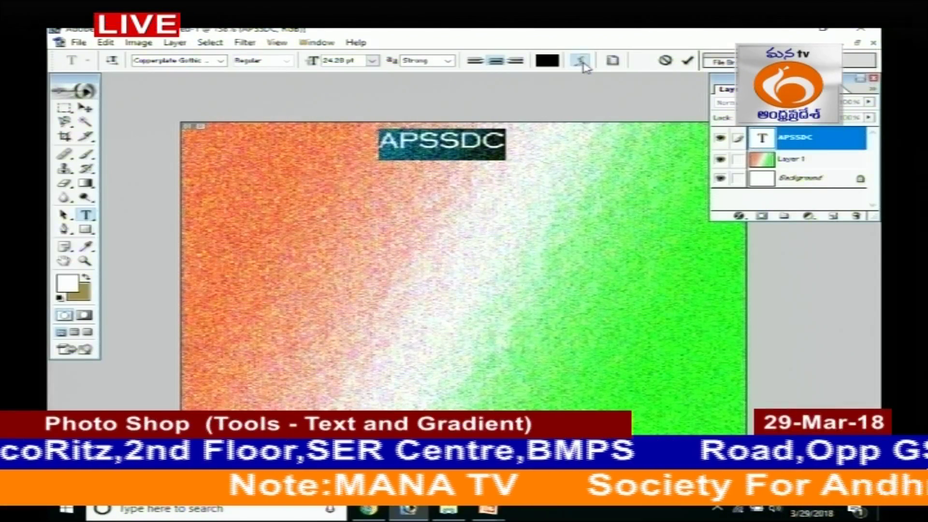
Step: Try a horizontal Flag warp on the selected title with -49% horizontal distortion, and discard it
left_click(581, 61)
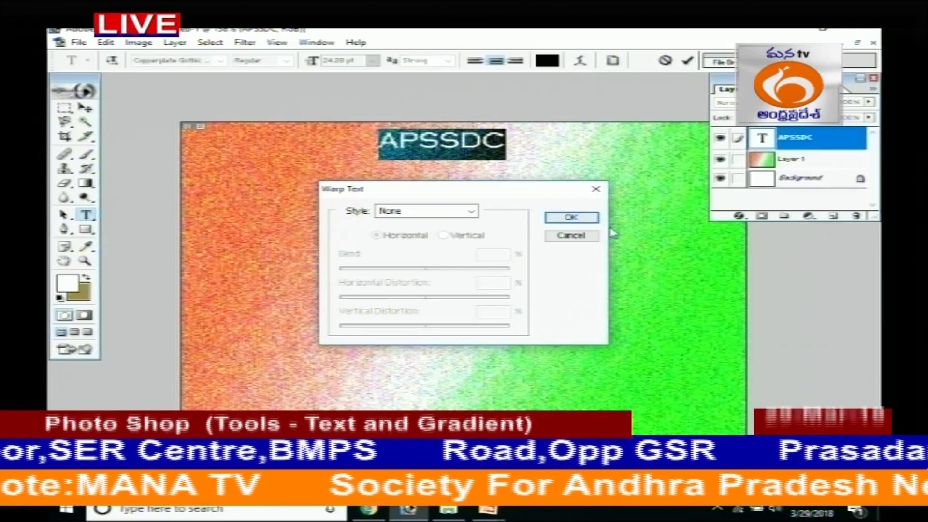
left_click(471, 211)
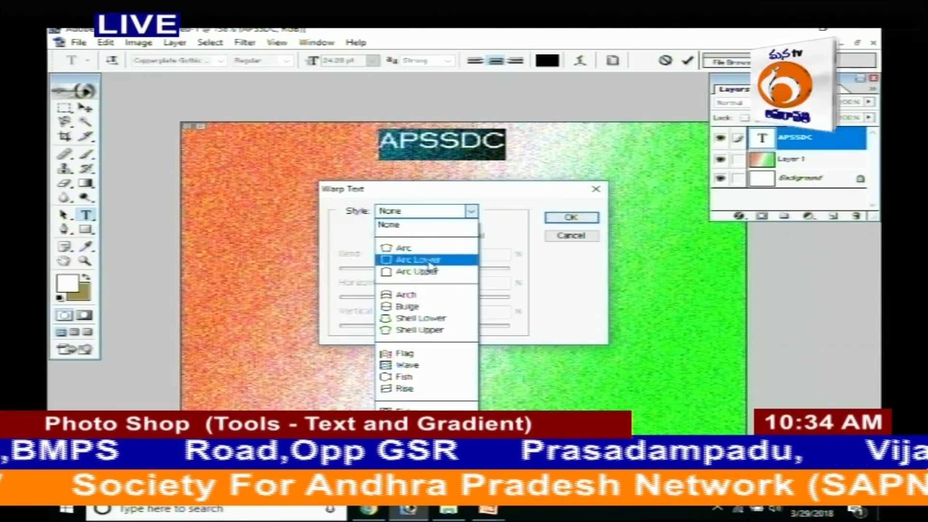
left_click(407, 353)
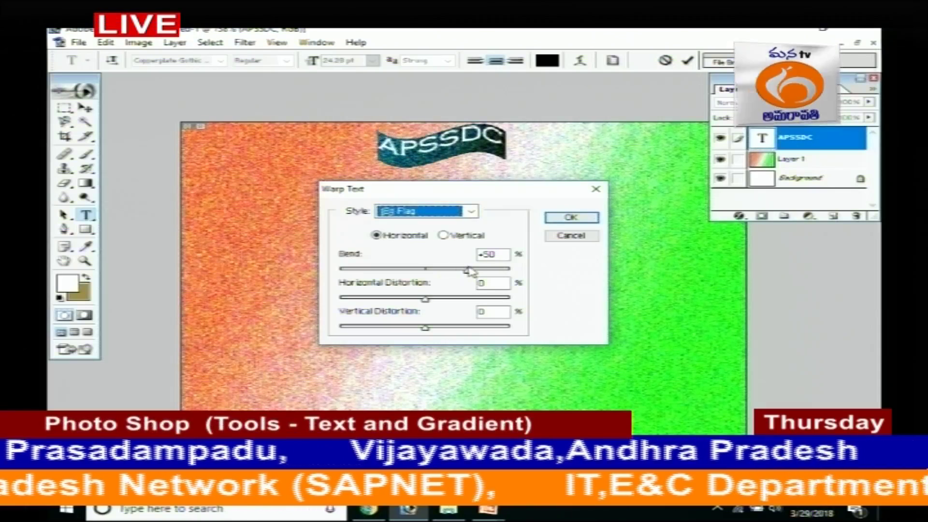
left_click(425, 299)
left_click_drag(375, 303, 388, 304)
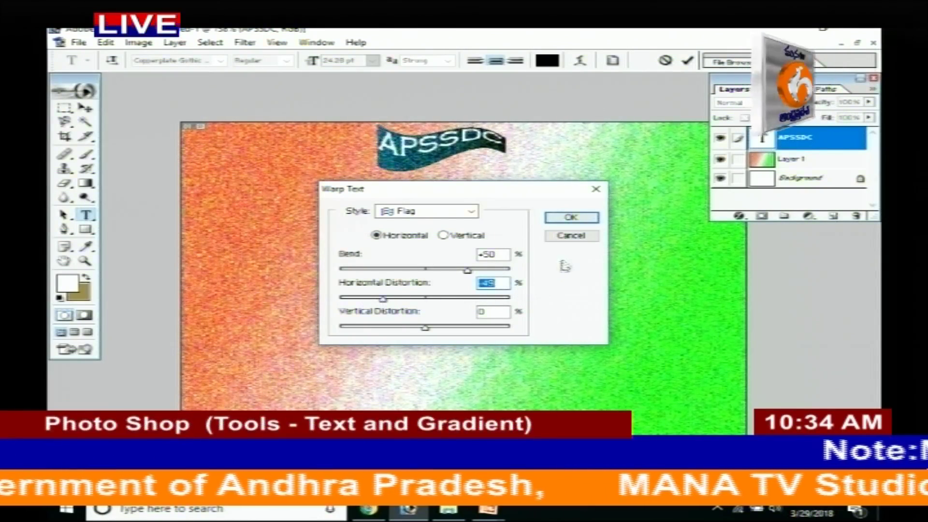
left_click(570, 236)
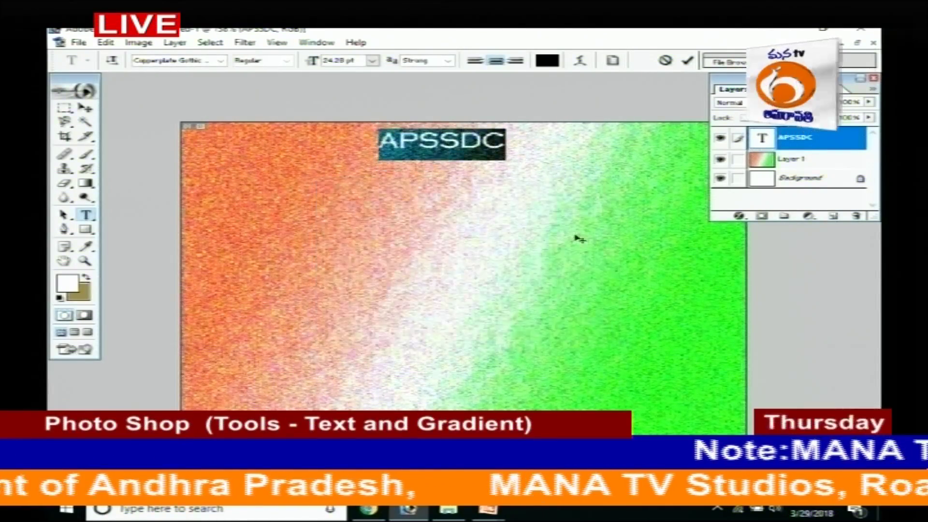
Step: Warp the APSSDC text with the horizontal Bulge style at +20% bend, +1% horizontal distortion and -28% vertical distortion
left_click(581, 61)
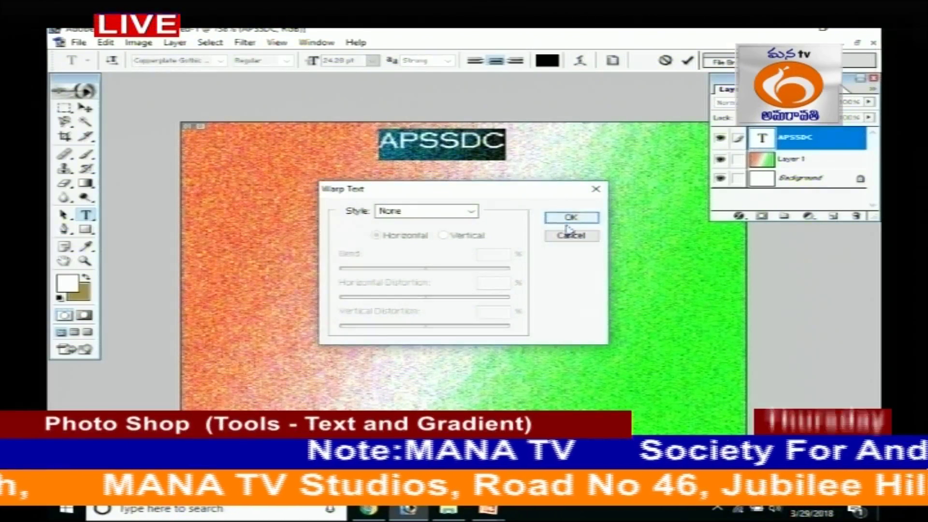
left_click(471, 211)
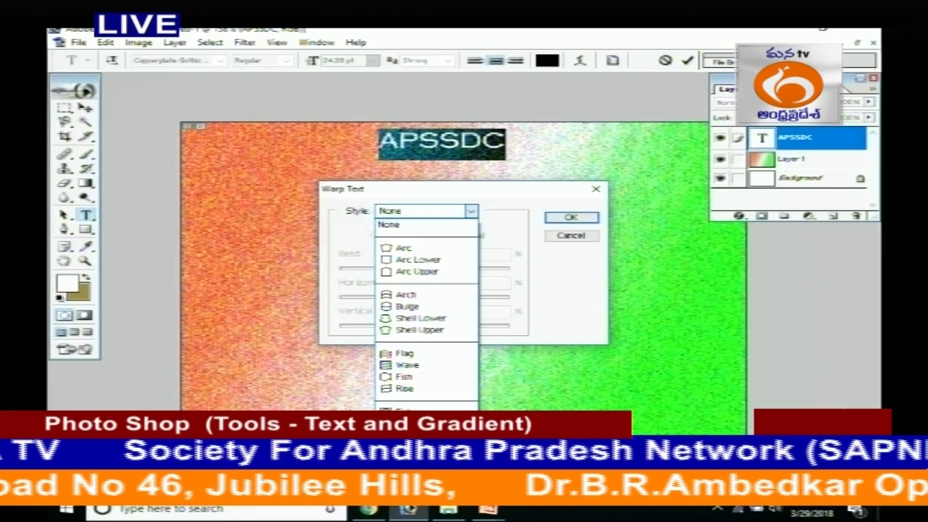
left_click(425, 306)
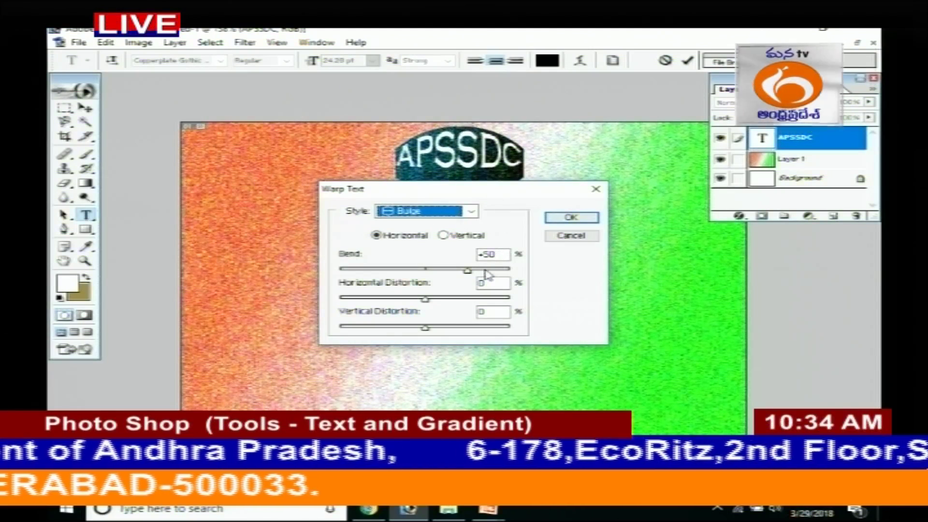
left_click_drag(467, 272, 451, 271)
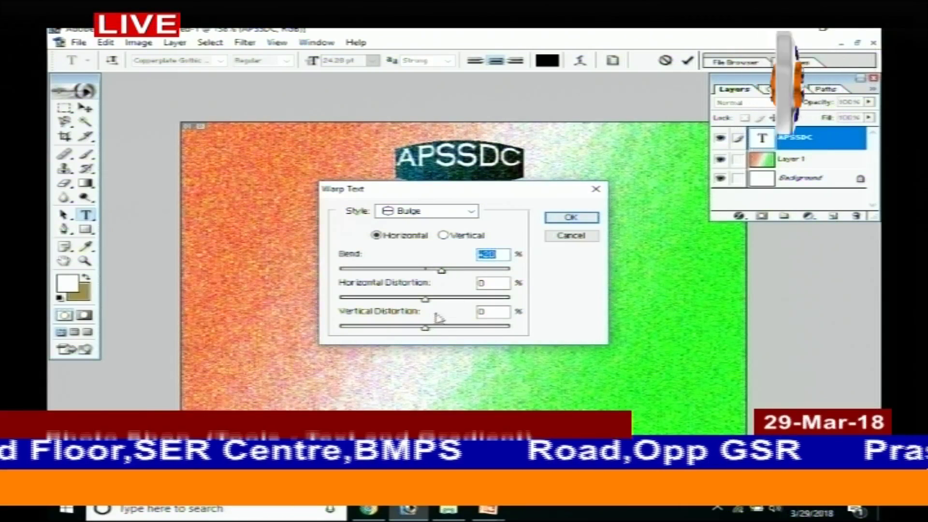
left_click_drag(424, 300, 444, 301)
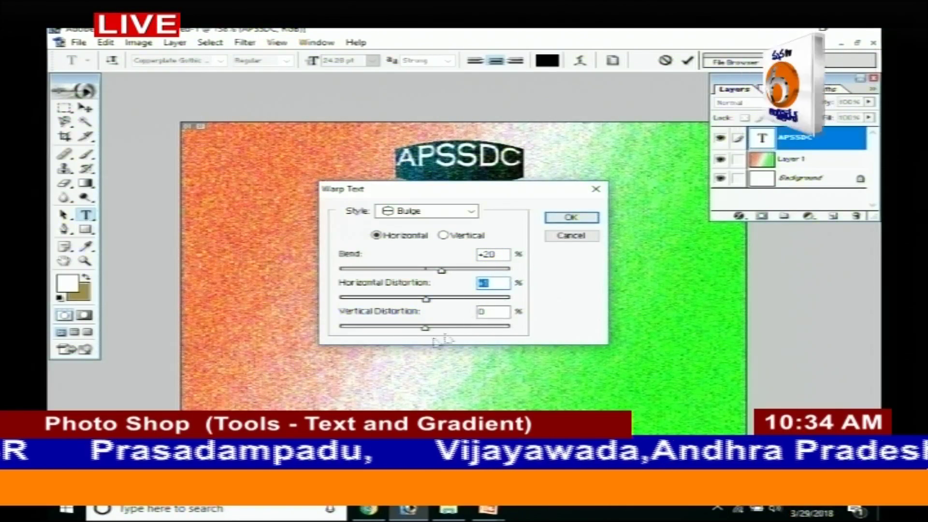
left_click_drag(424, 327, 399, 327)
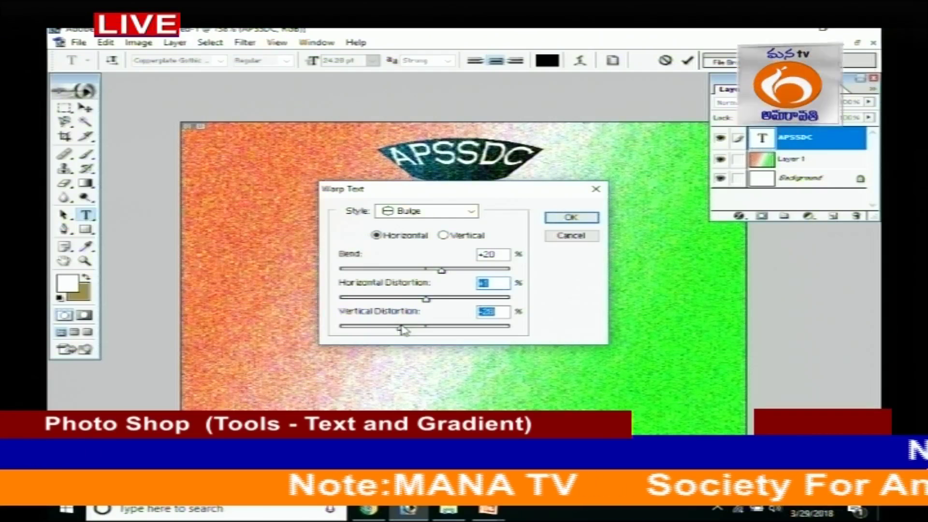
left_click(571, 218)
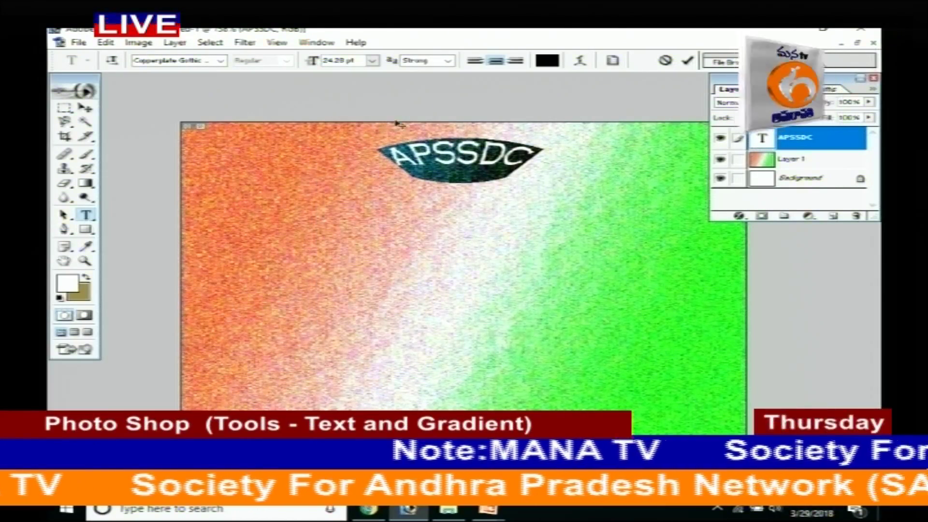
Step: Try font sizes of 9 pt and 48 pt on the warped title and settle on 30 pt
left_click(371, 60)
left_click(375, 124)
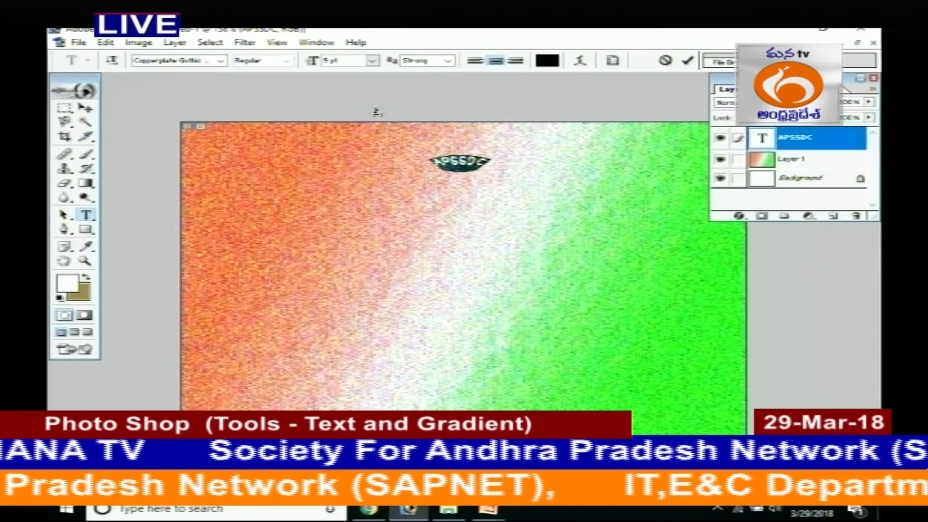
left_click(372, 62)
left_click(365, 250)
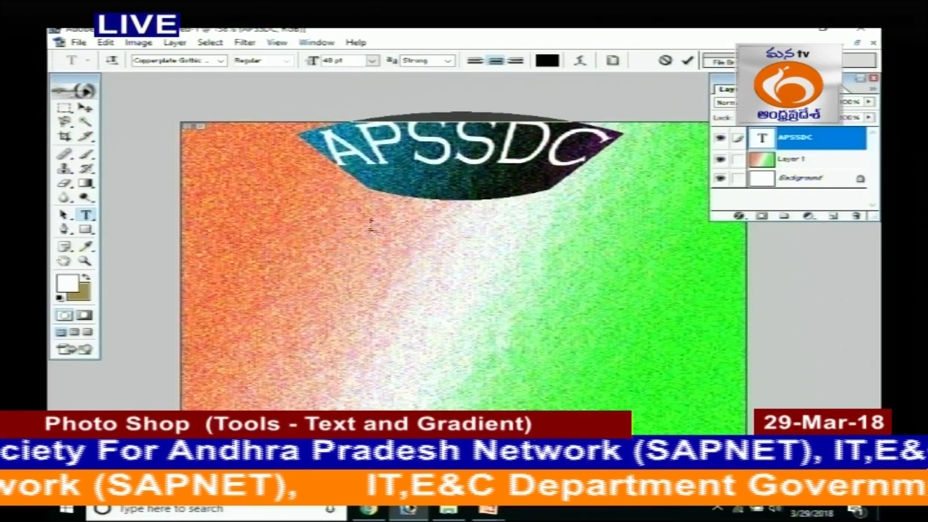
left_click(372, 60)
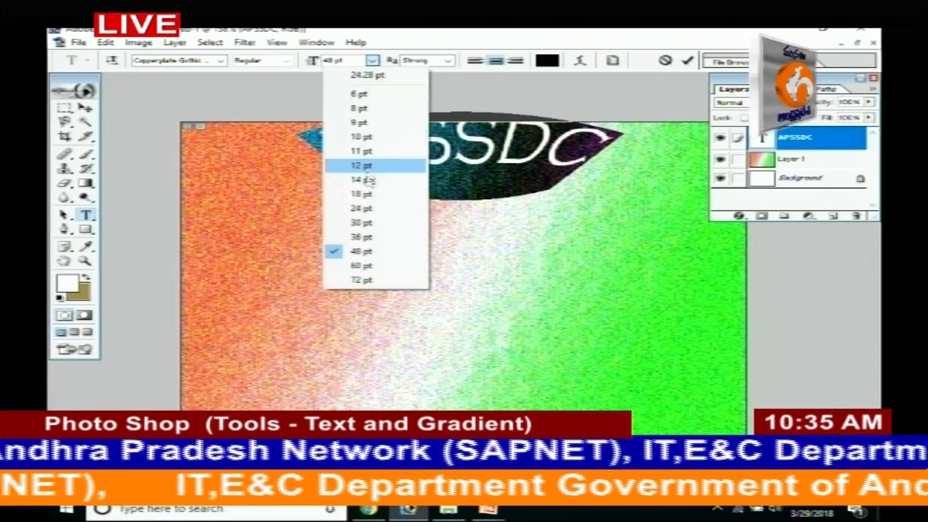
left_click(372, 221)
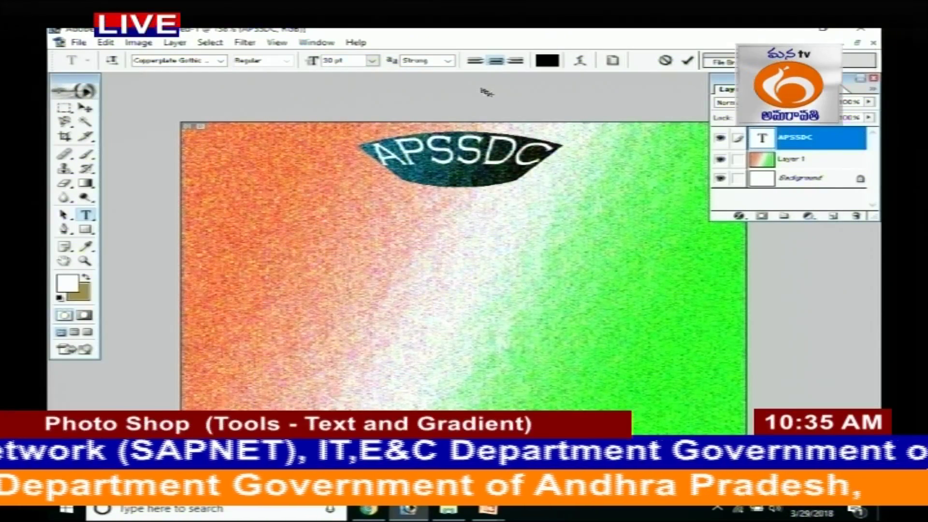
Step: Try Sharp anti-aliasing on the APSSDC text and set it to Smooth
left_click(448, 62)
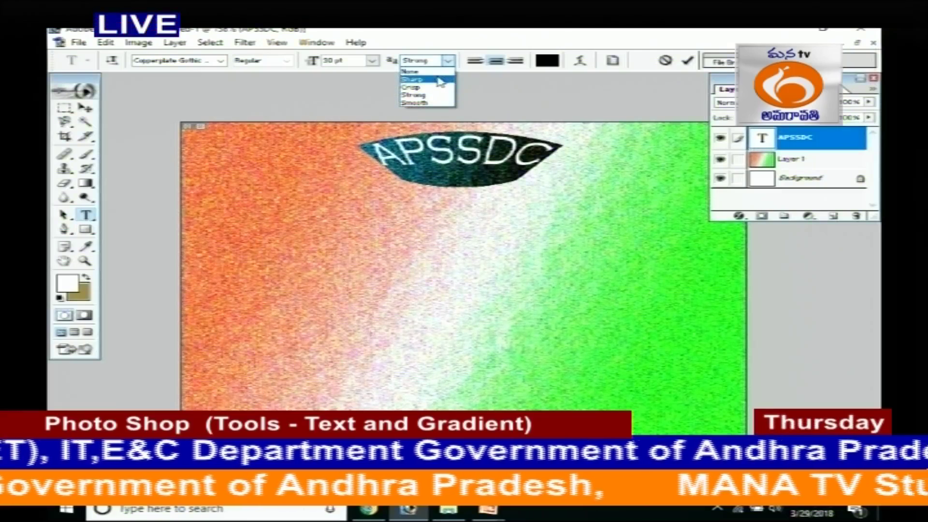
left_click(439, 79)
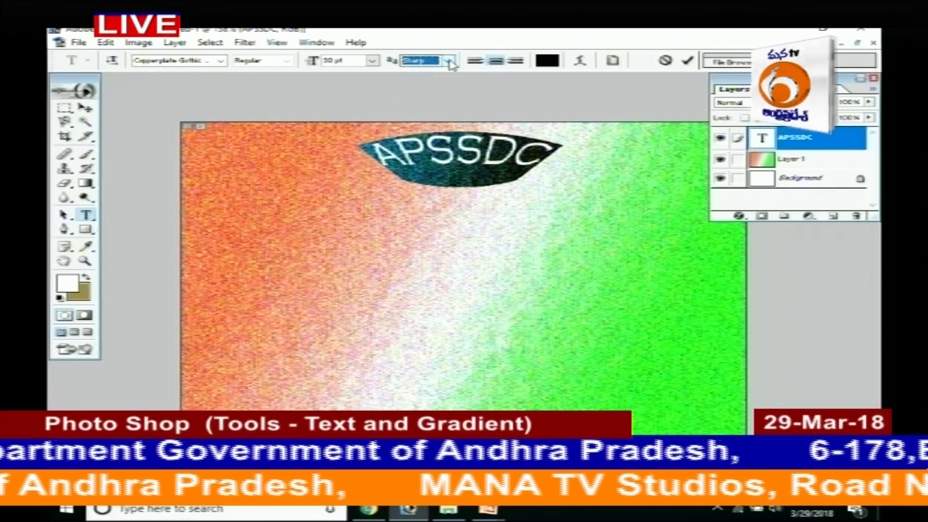
left_click(449, 62)
left_click(425, 103)
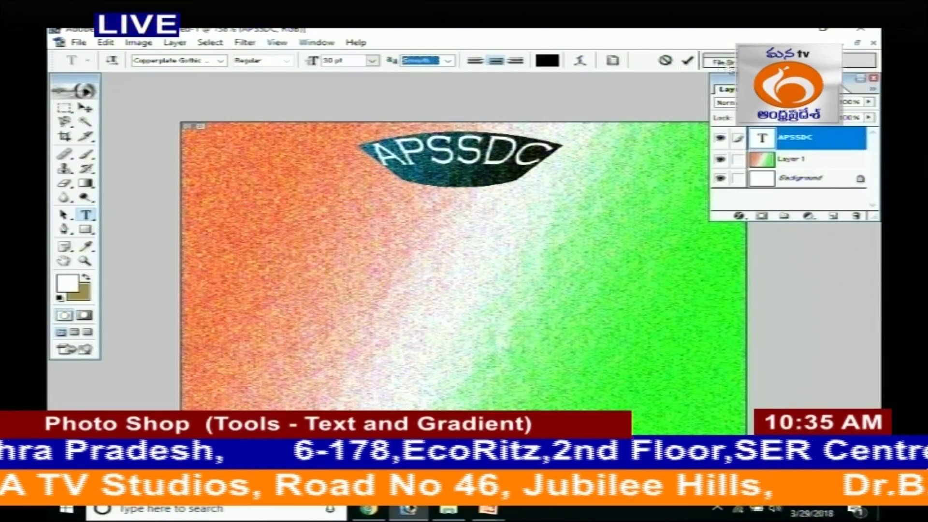
Step: Move the Layers palette lower to uncover the palette well, and briefly open the Brushes palette
left_click_drag(845, 86, 859, 158)
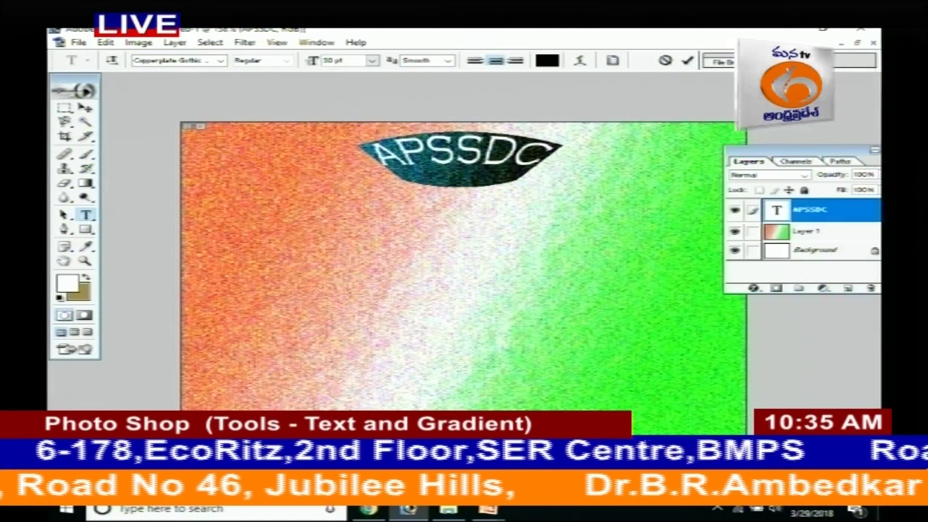
left_click(847, 63)
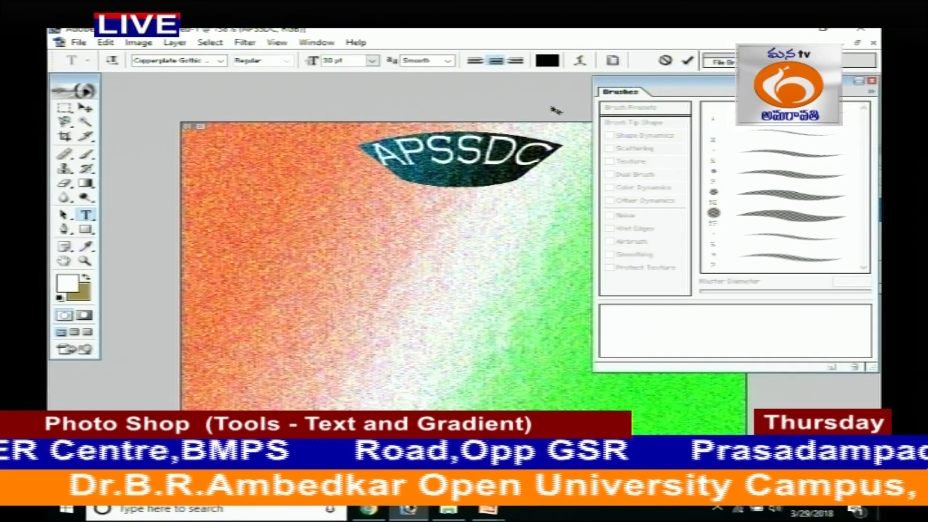
left_click(604, 86)
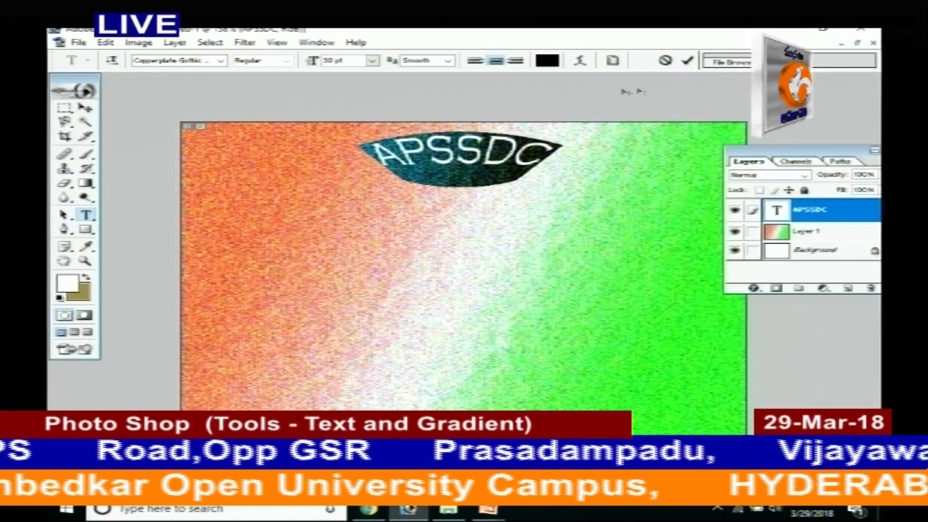
Step: Open the Character palette for the APSSDC text and move it clear of the title
left_click(612, 60)
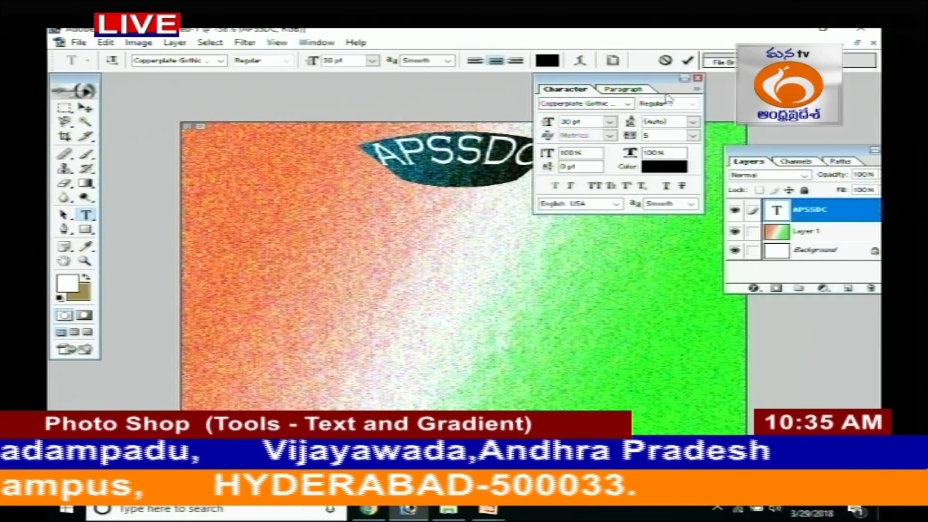
left_click_drag(663, 82, 782, 82)
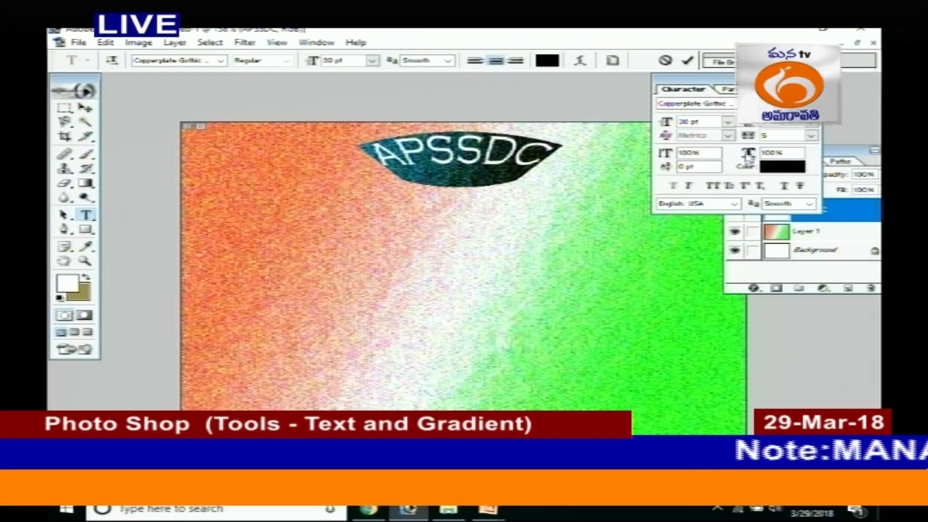
left_click(682, 155)
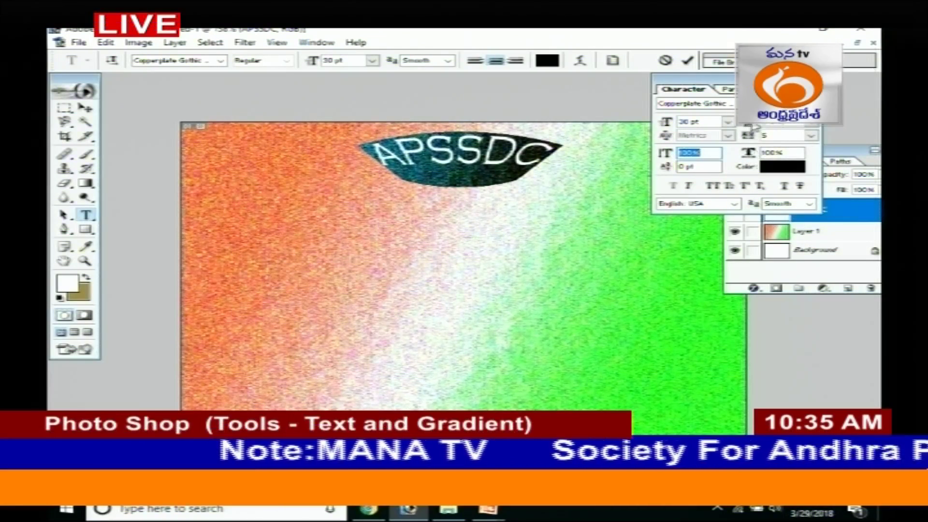
Step: Try tracking values of 10 and 100 on the APSSDC title and settle on 200
left_click(810, 137)
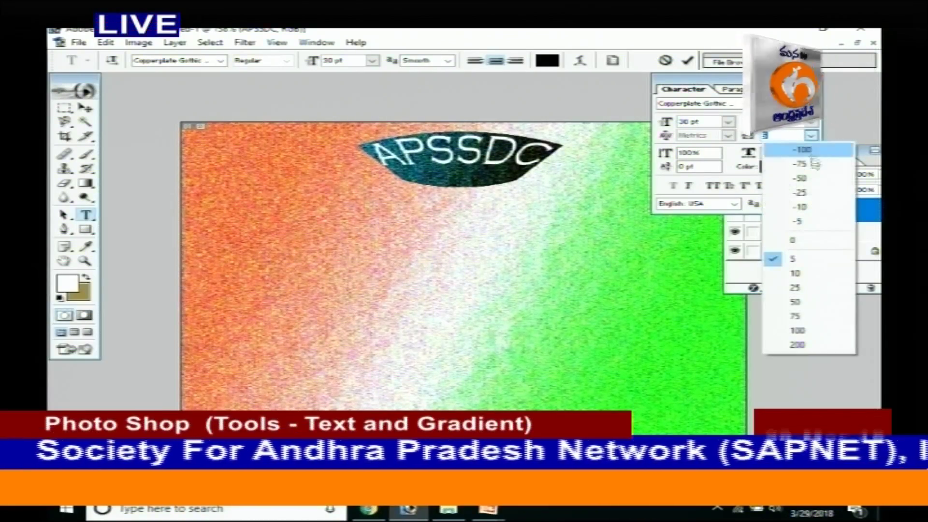
left_click(811, 272)
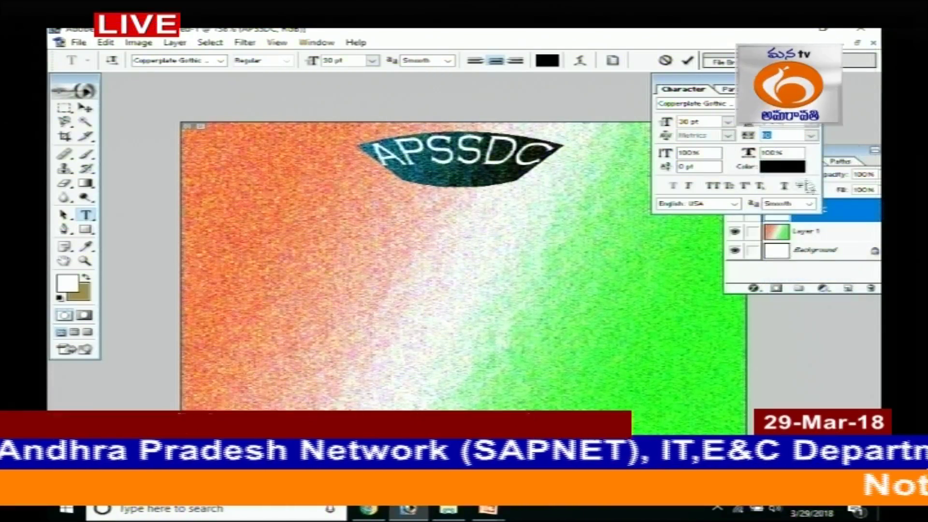
left_click(813, 138)
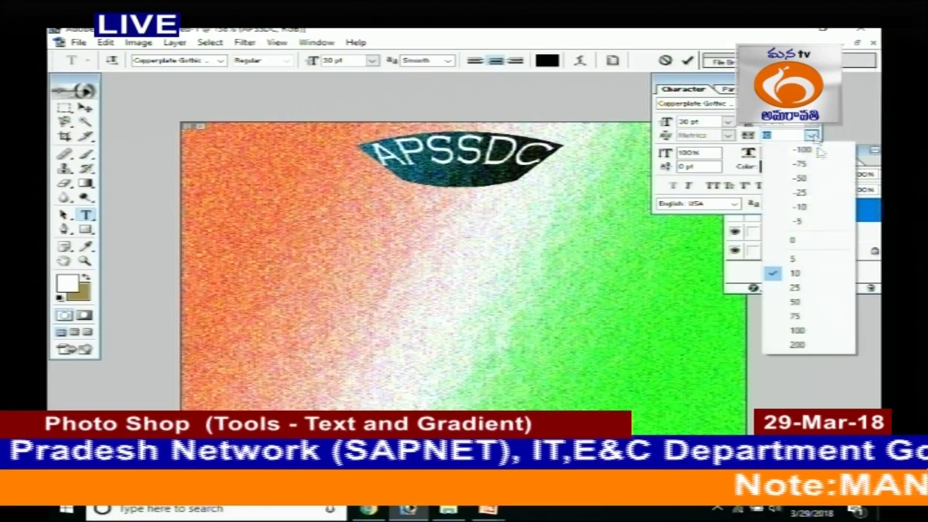
left_click(816, 327)
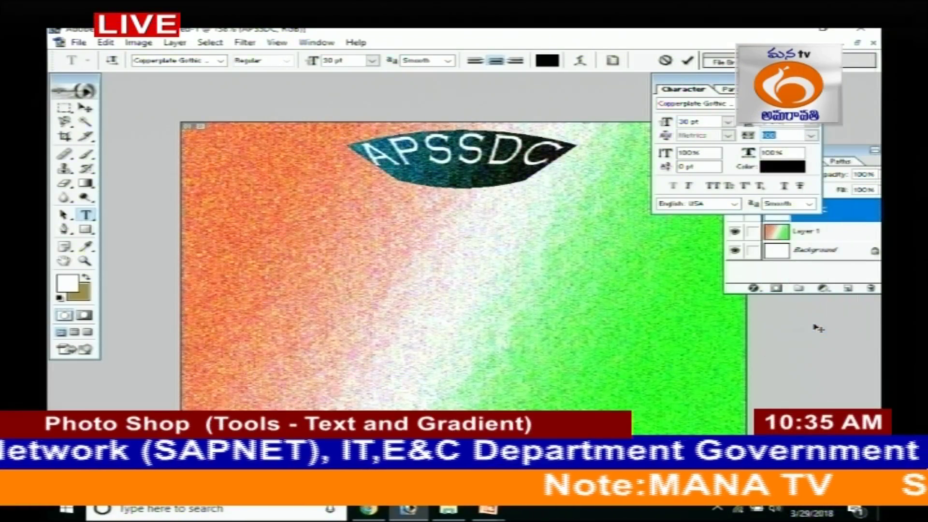
left_click(811, 136)
left_click(814, 345)
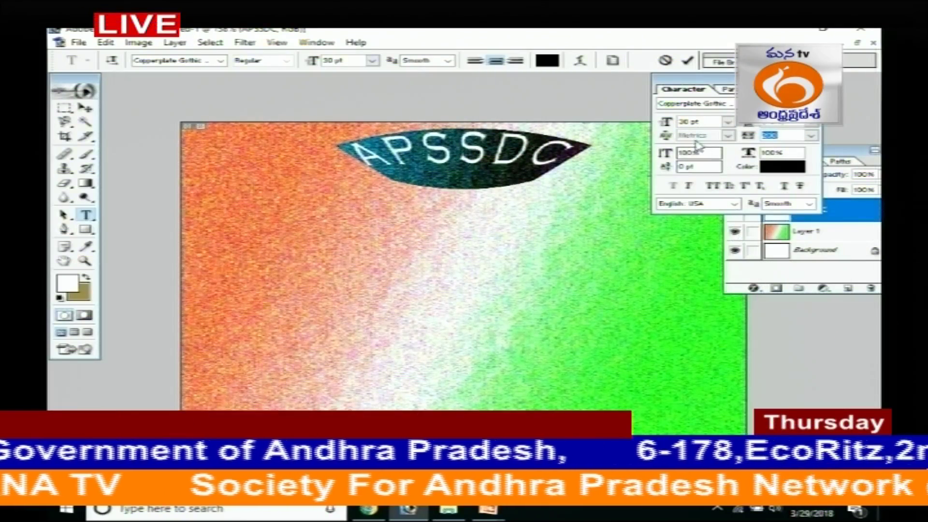
Step: Examine the paragraph alignment, indent and spacing options alongside the character settings for the title
left_click(727, 89)
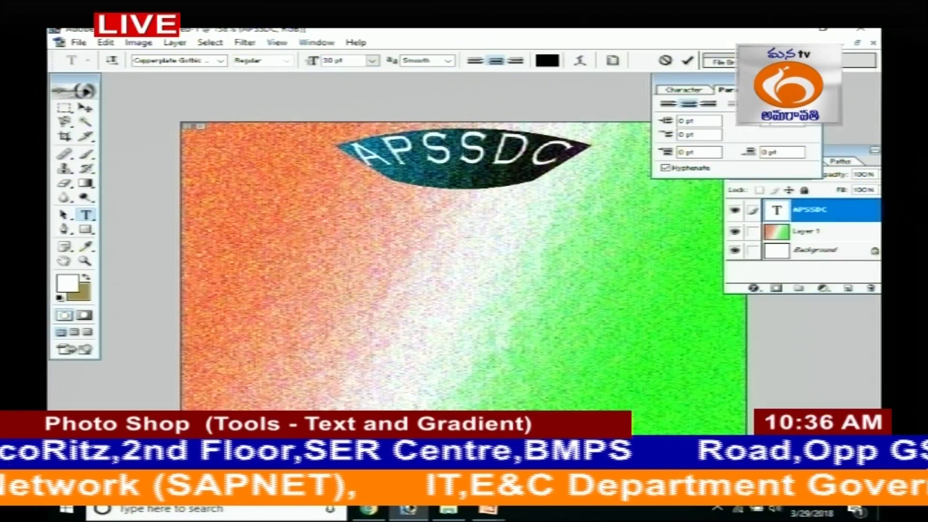
left_click(683, 90)
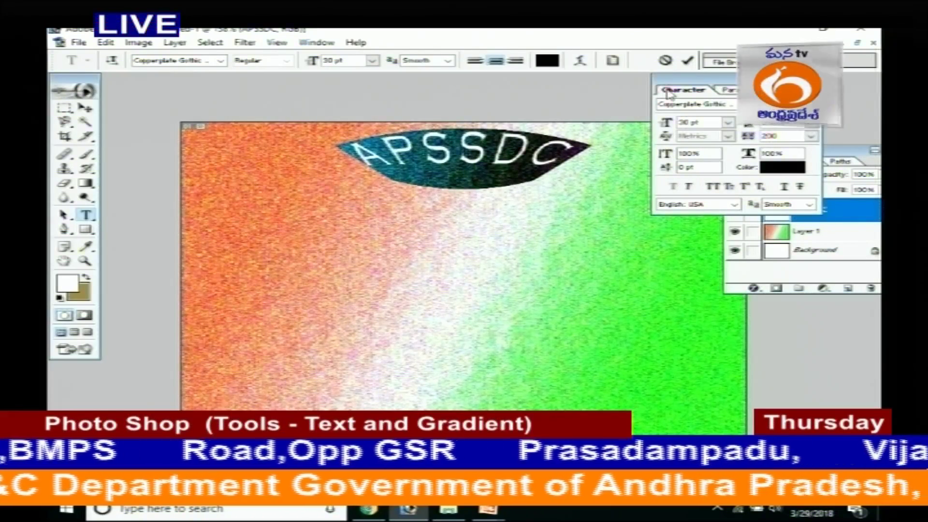
left_click(725, 90)
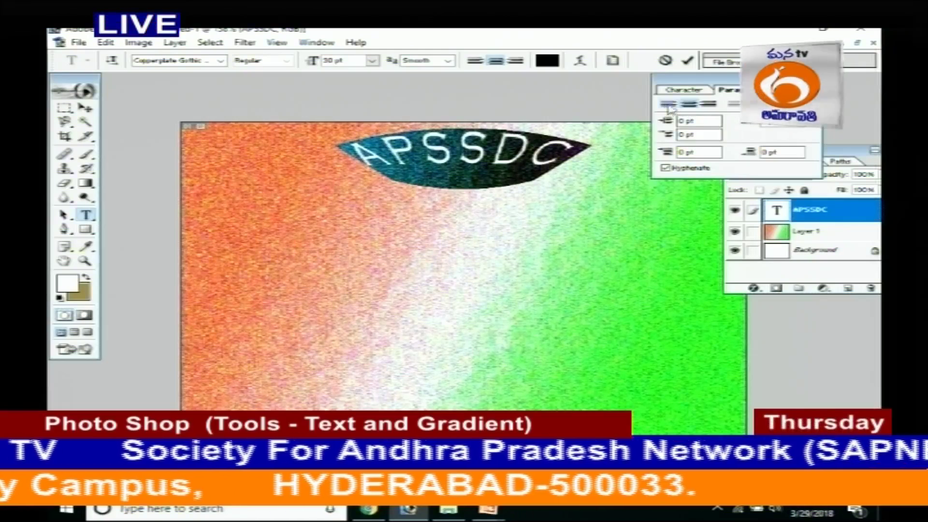
left_click(681, 89)
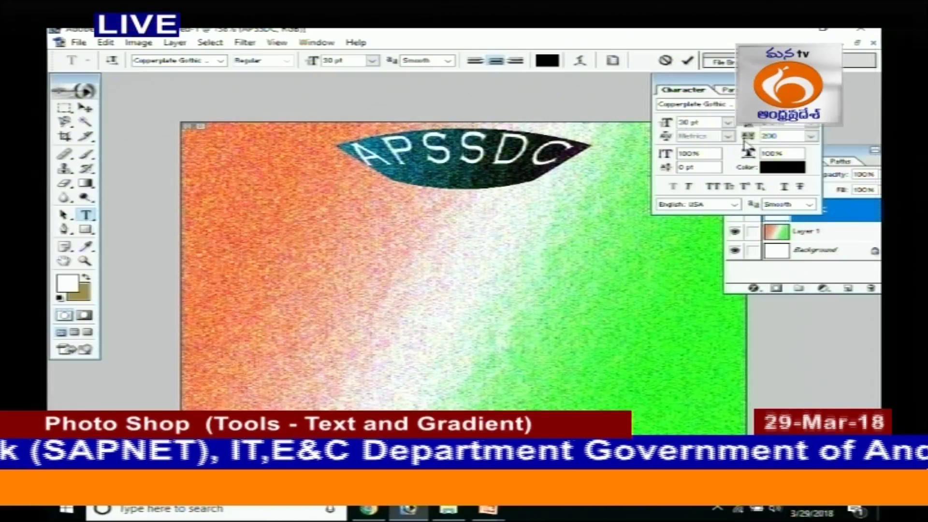
Step: Change the vertical distortion of the title's Bulge warp to -2%
left_click(580, 61)
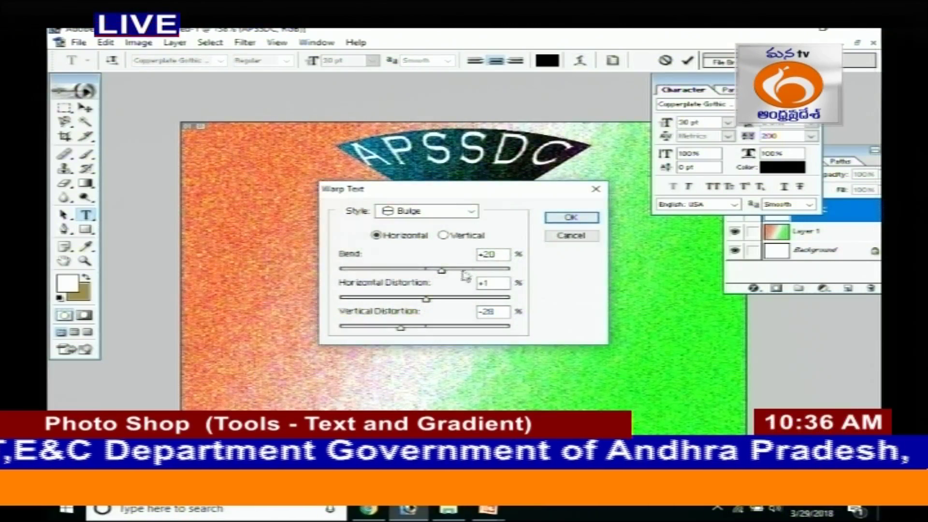
left_click_drag(403, 330, 425, 332)
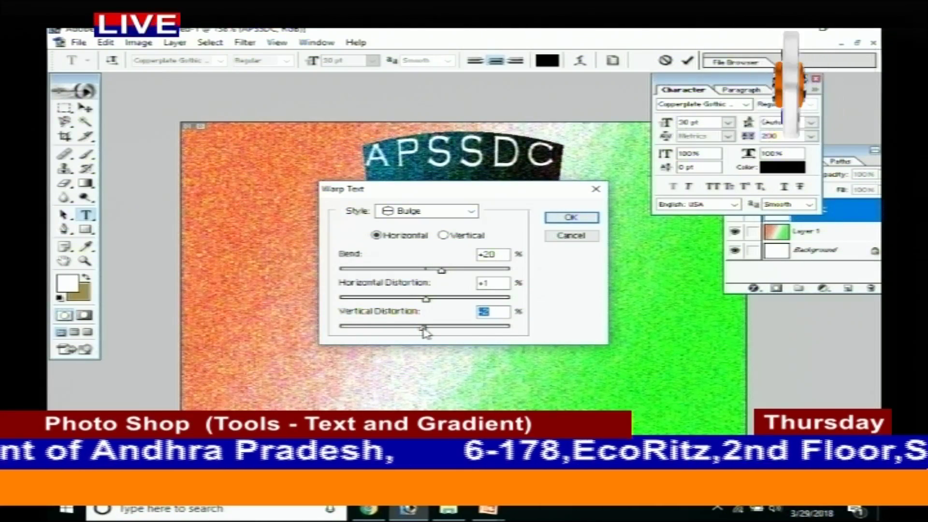
left_click(588, 219)
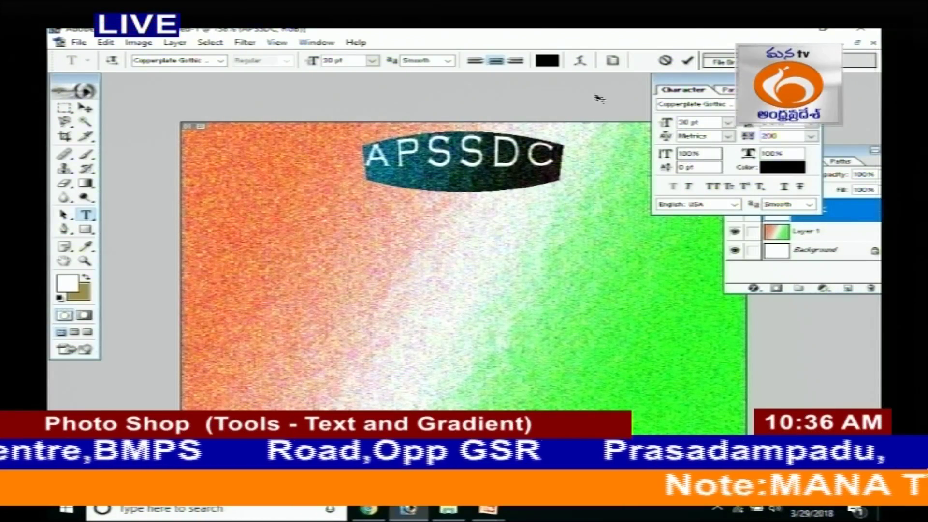
Step: Try successive fonts on the APSSDC title, starting from Copperplate Gothic Light, and settle on Microsoft YaHei UI
left_click(220, 61)
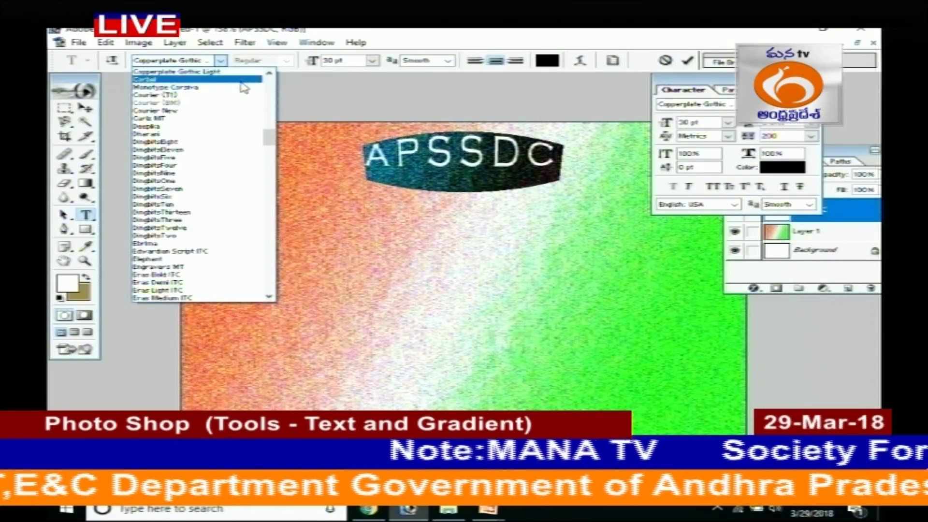
left_click(212, 73)
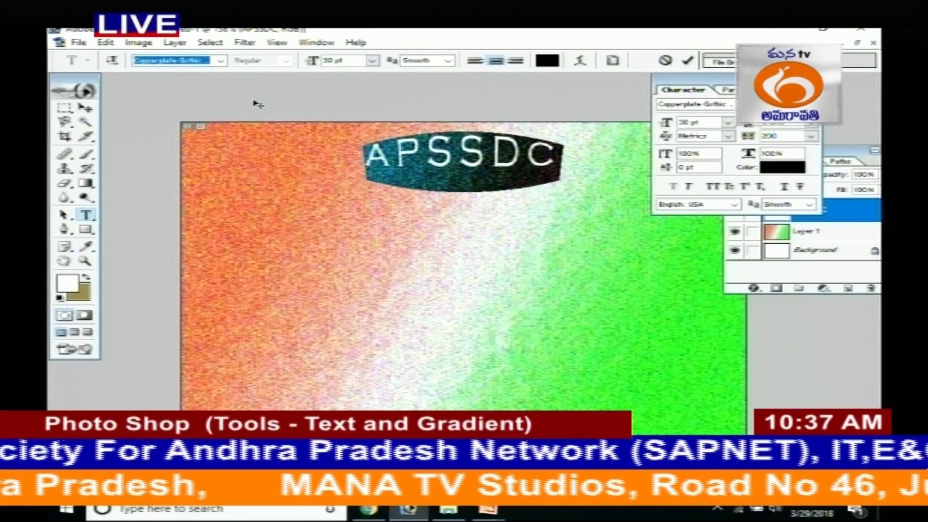
key("Down")
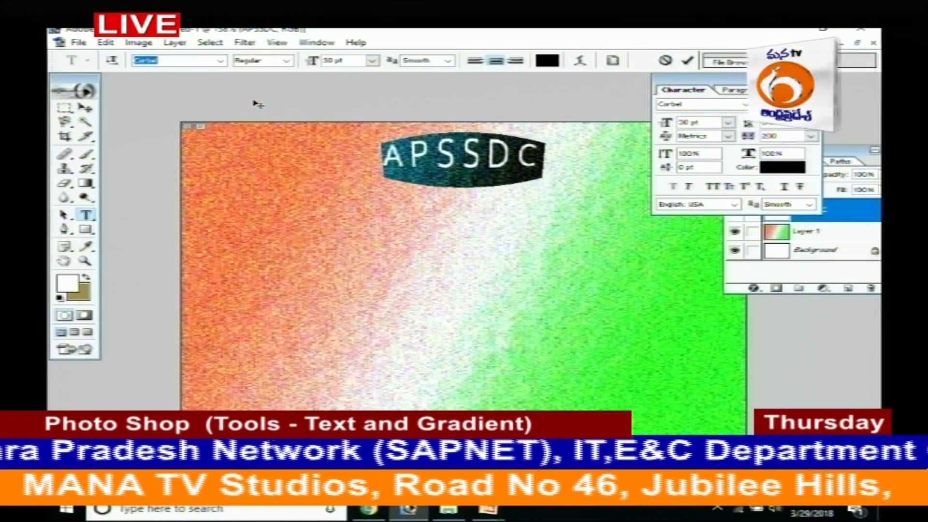
key("Down")
key("Down")
key("Down")
key("Down")
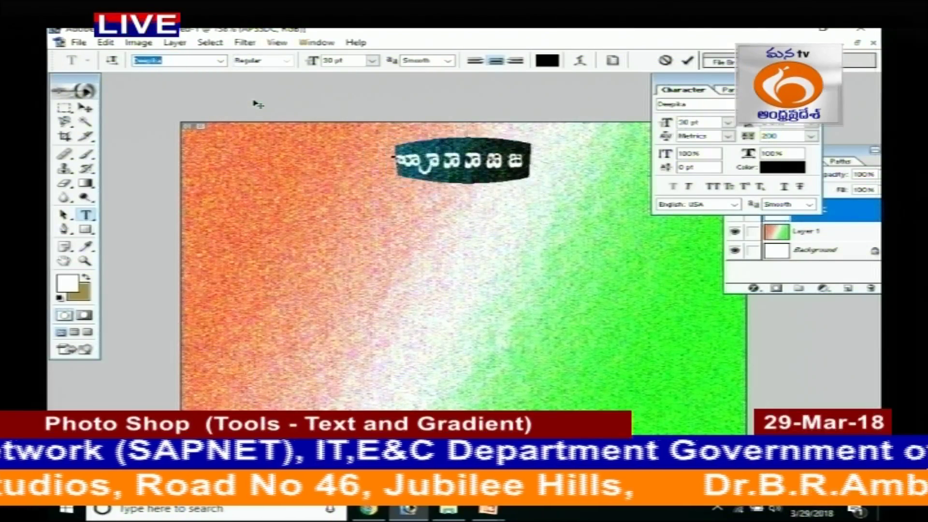
key("Down")
key("Down")
key("Down")
key("Down")
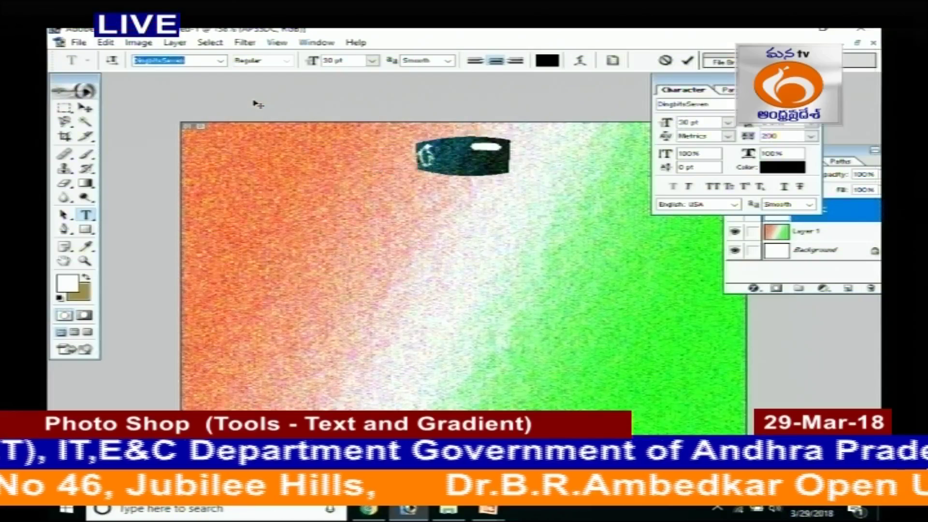
key("Down")
key("Down")
key("Down")
key("Down")
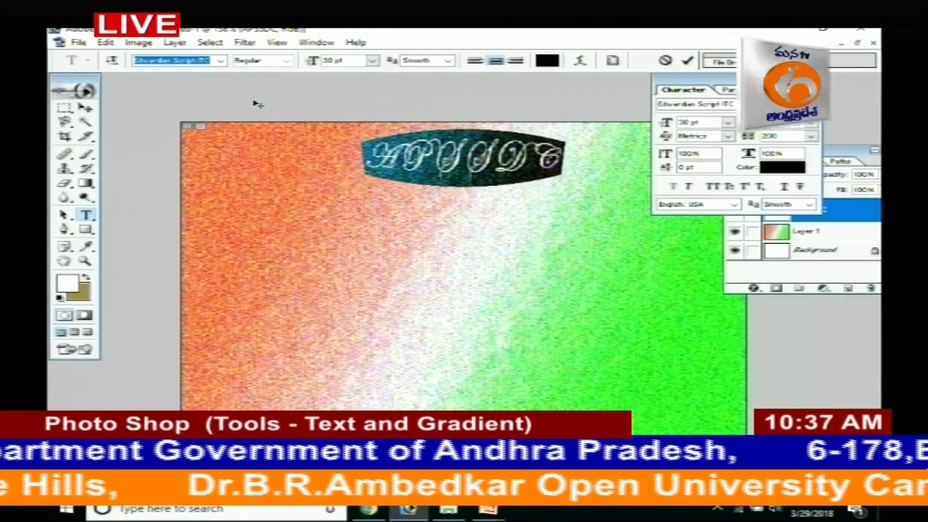
key("Down")
key("Down")
key("Down")
key("Down")
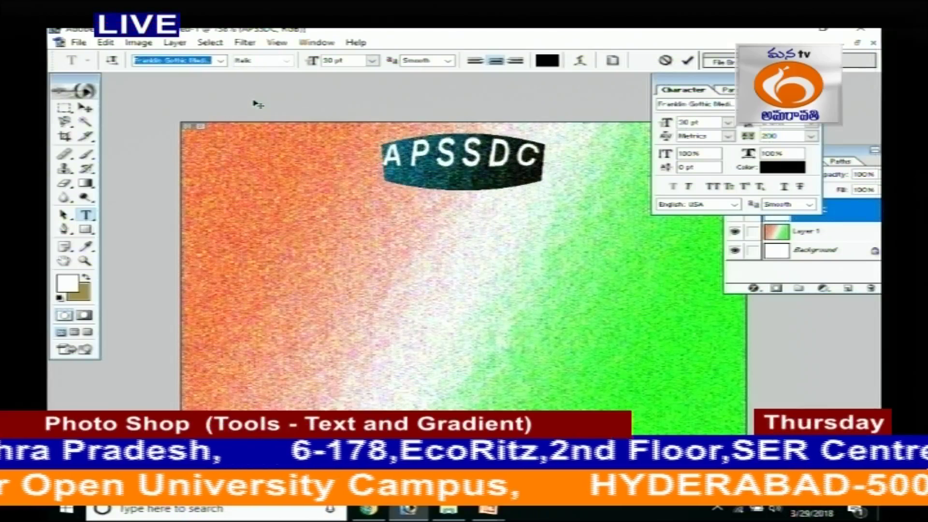
key("Down")
key("Down")
key("Down")
key("Down")
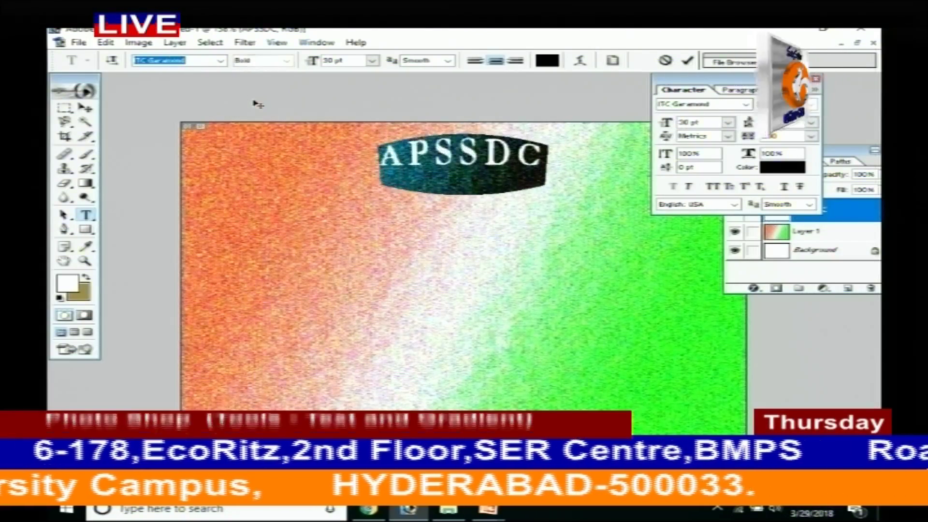
key("Down")
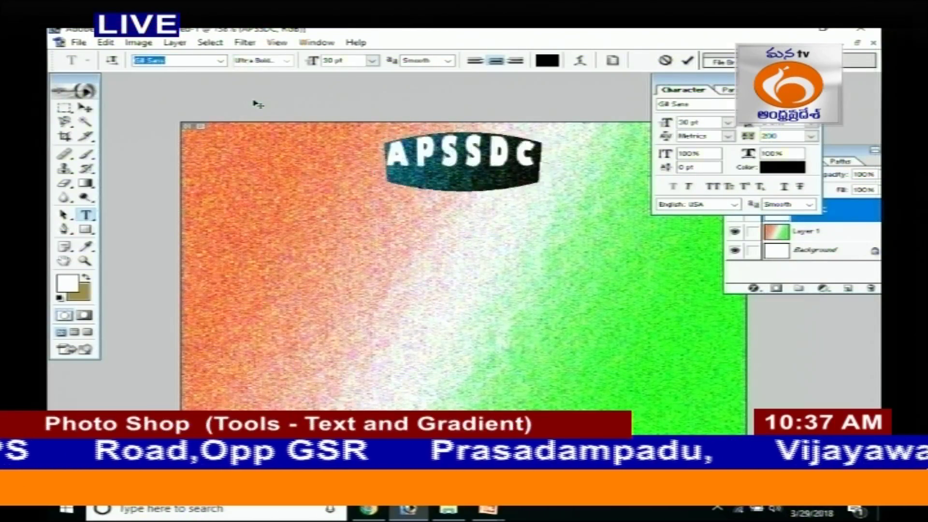
key("Down")
key("Down")
key("Down")
key("Down")
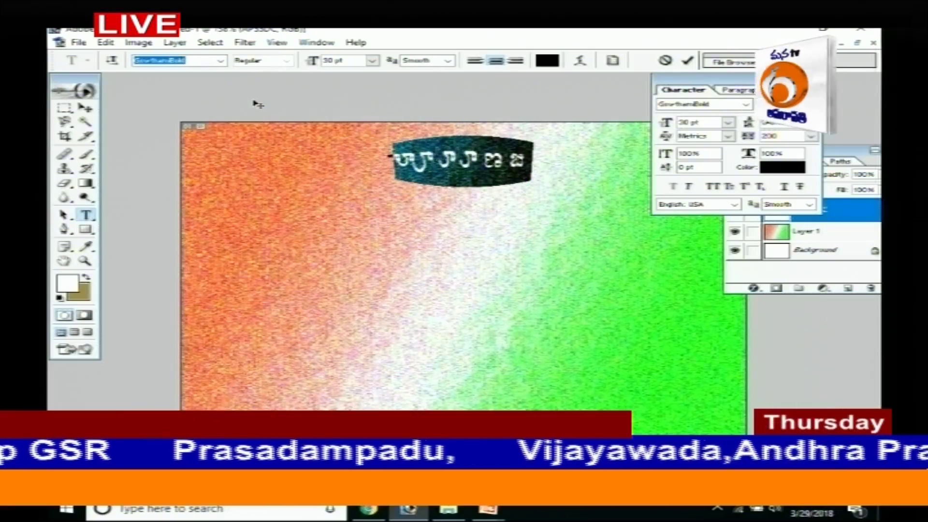
key("Down")
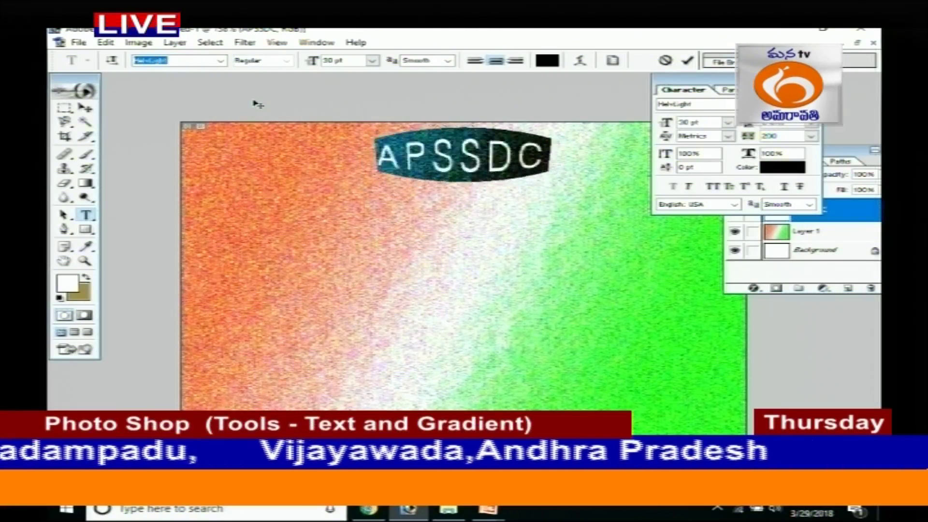
key("Down")
key("Down")
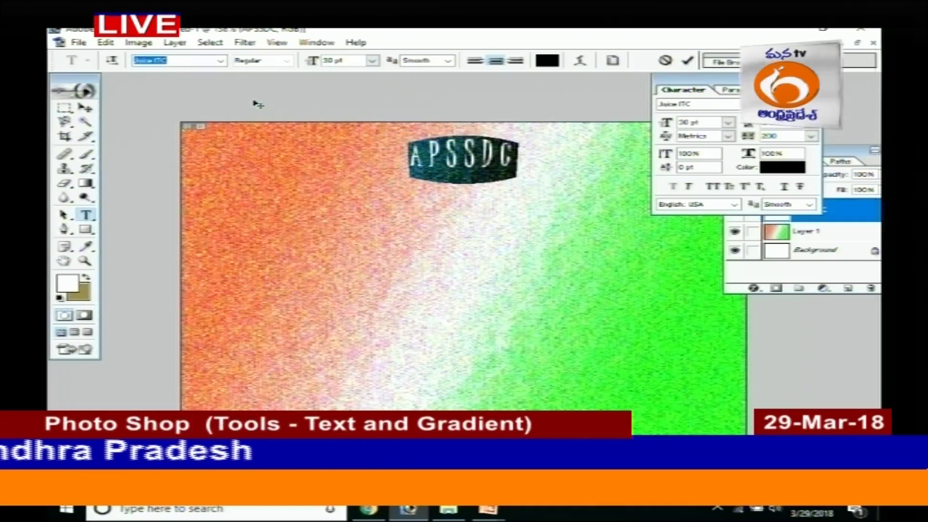
key("Down")
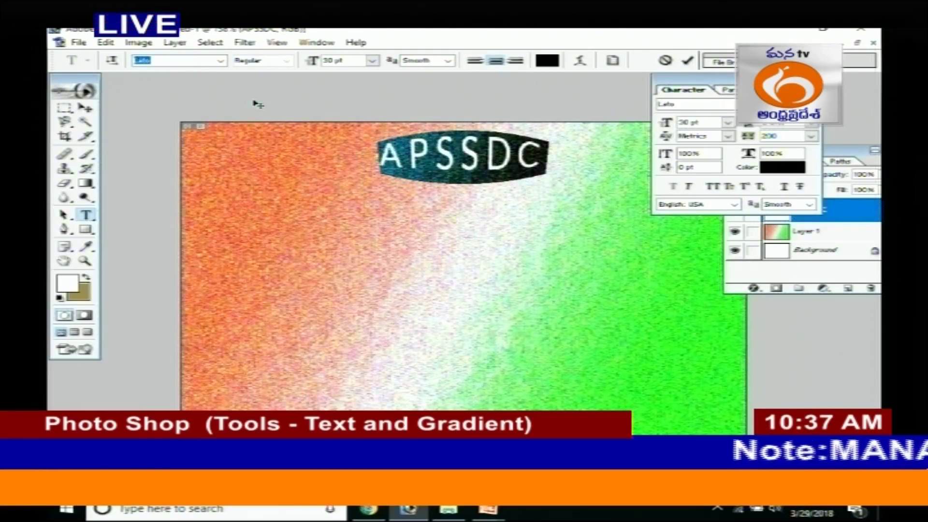
key("Down")
key("Down")
key("Down")
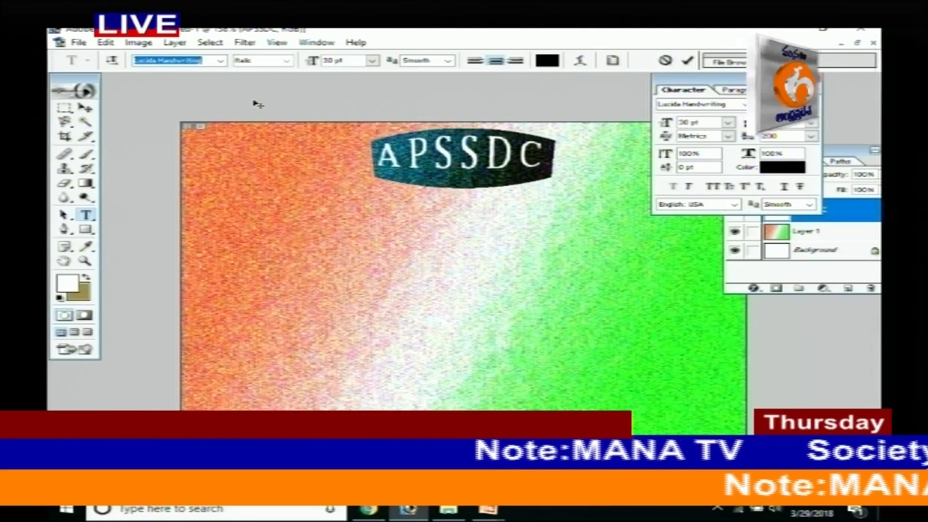
key("Down")
key("Down")
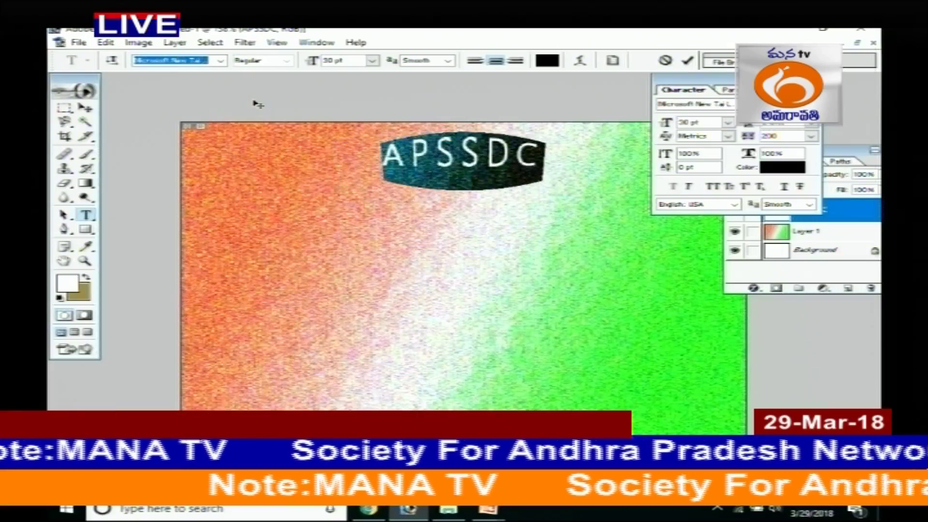
key("Down")
key("Down")
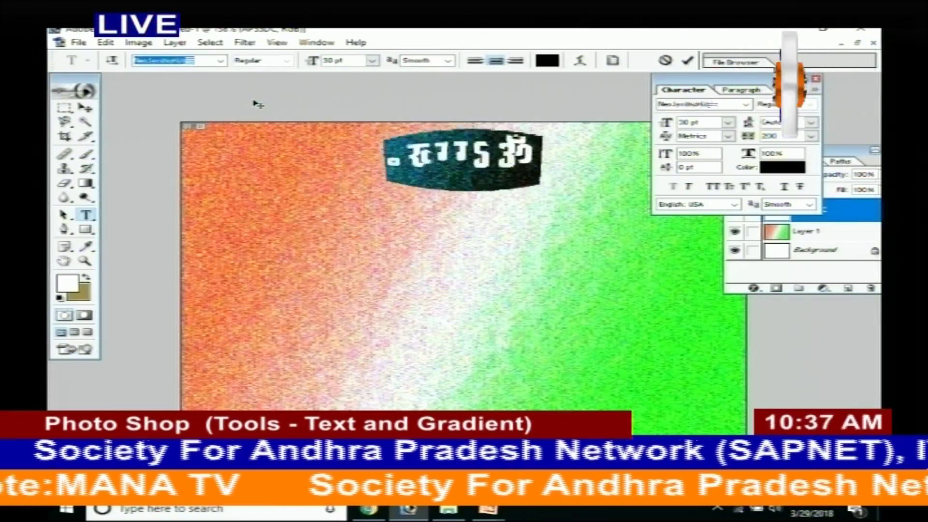
key("Down")
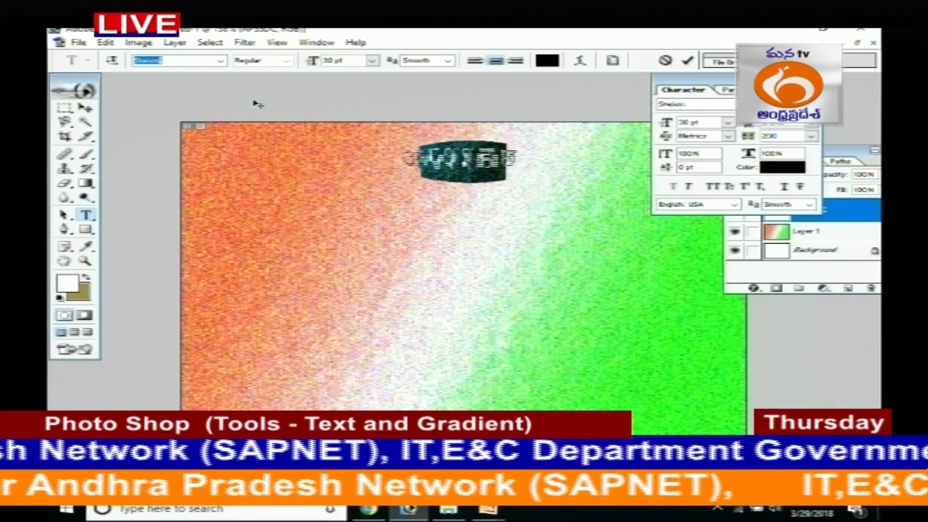
key("Down")
key("Down")
key("Down")
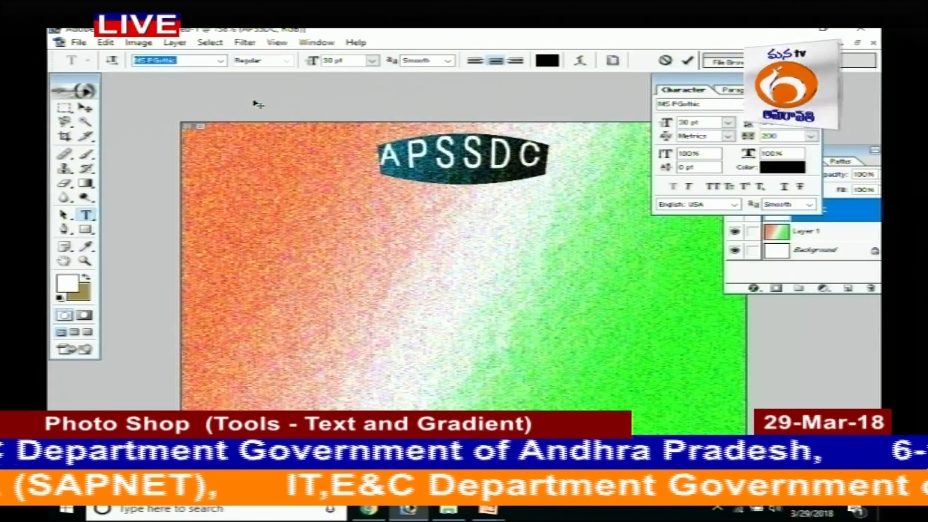
key("Down")
key("Down")
key("Down")
key("Down")
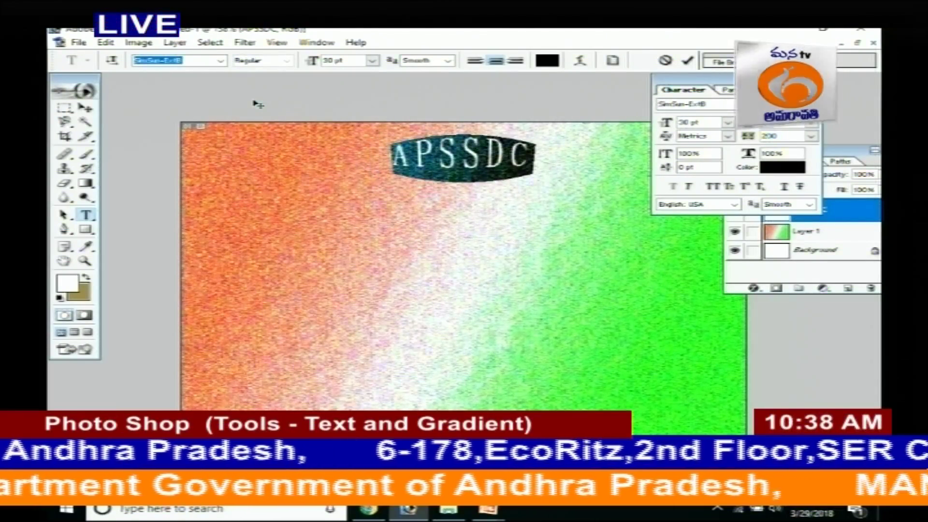
key("Down")
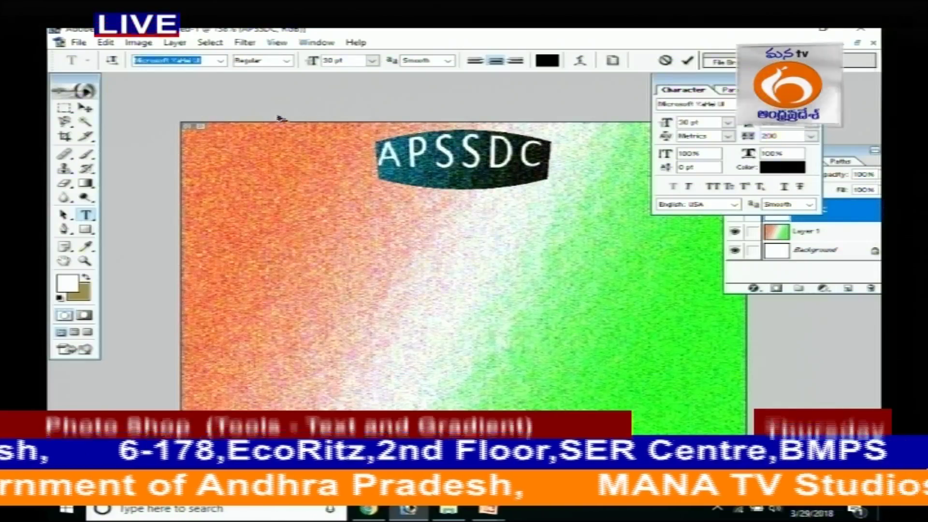
Step: Set the APSSDC title's font to Copperplate Gothic Light and commit the text edit
left_click(222, 60)
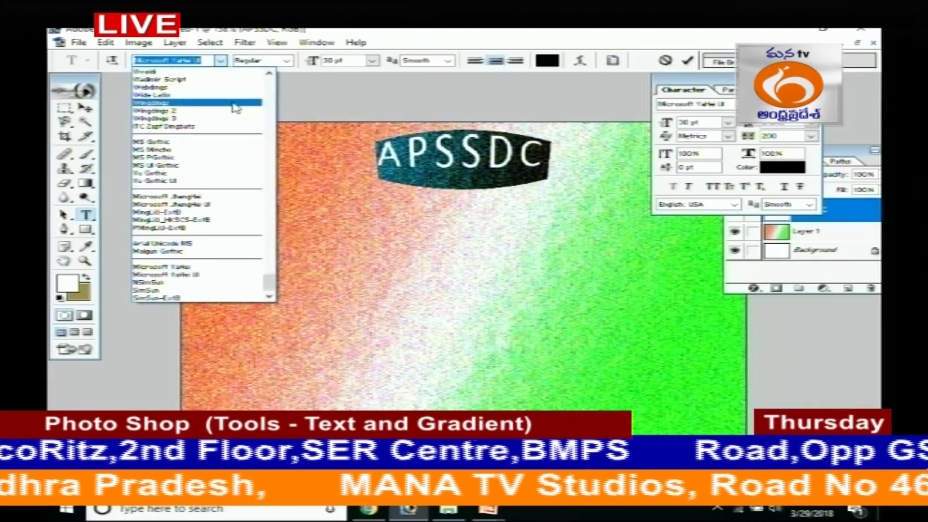
scroll(234, 103, "down", 10)
scroll(242, 107, "up", 15)
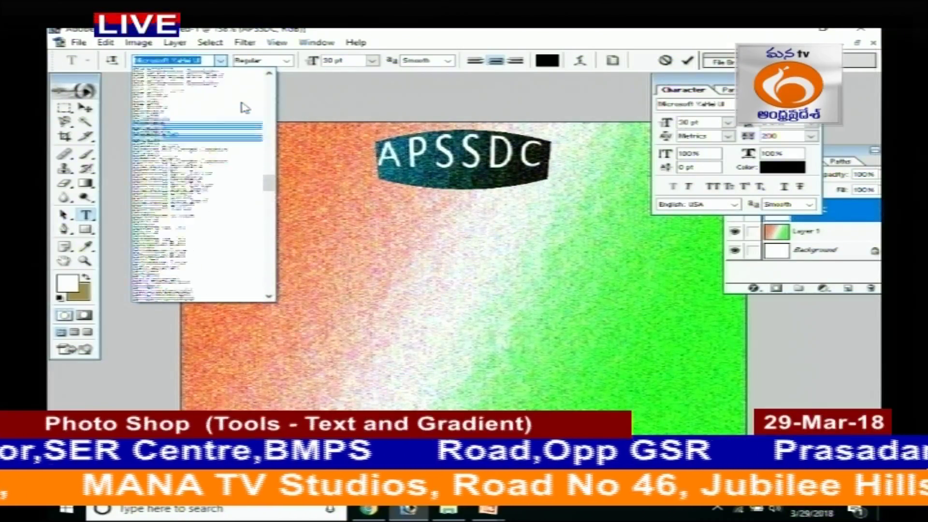
scroll(245, 107, "up", 12)
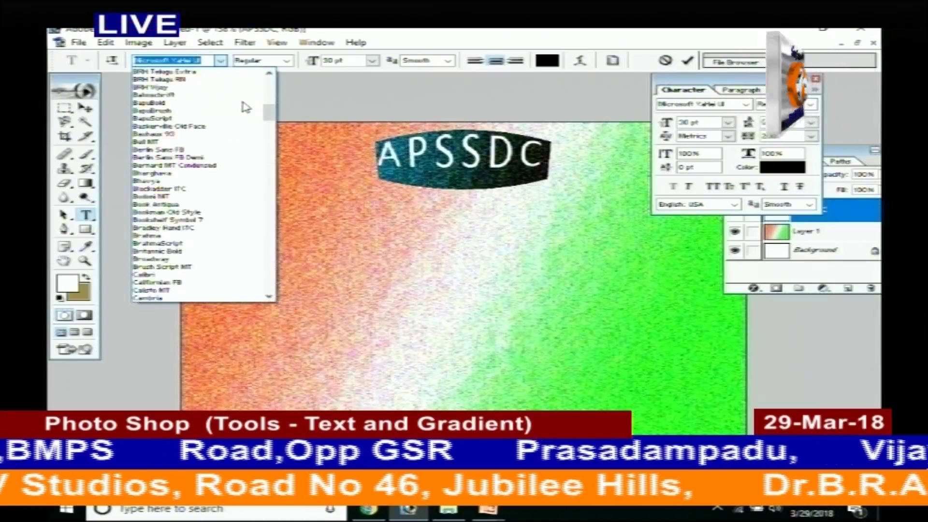
scroll(245, 107, "down", 3)
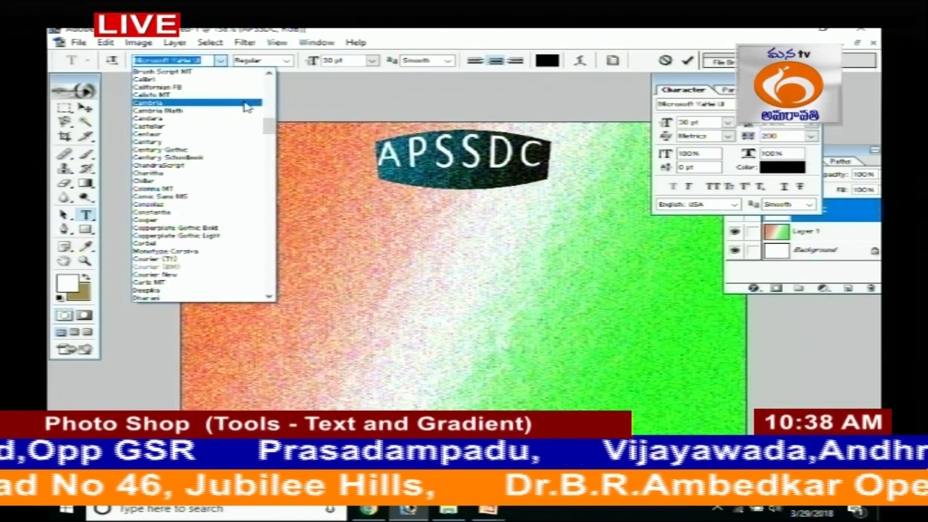
left_click(203, 238)
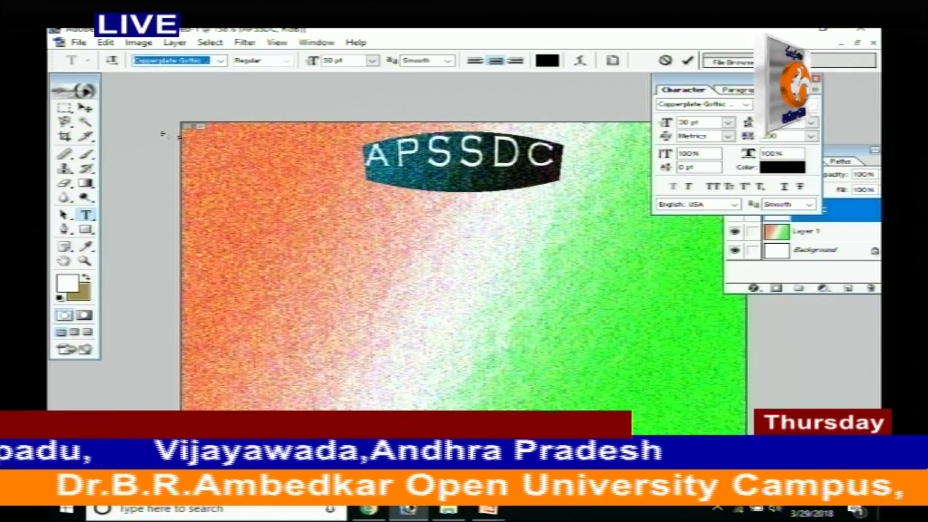
left_click(86, 107)
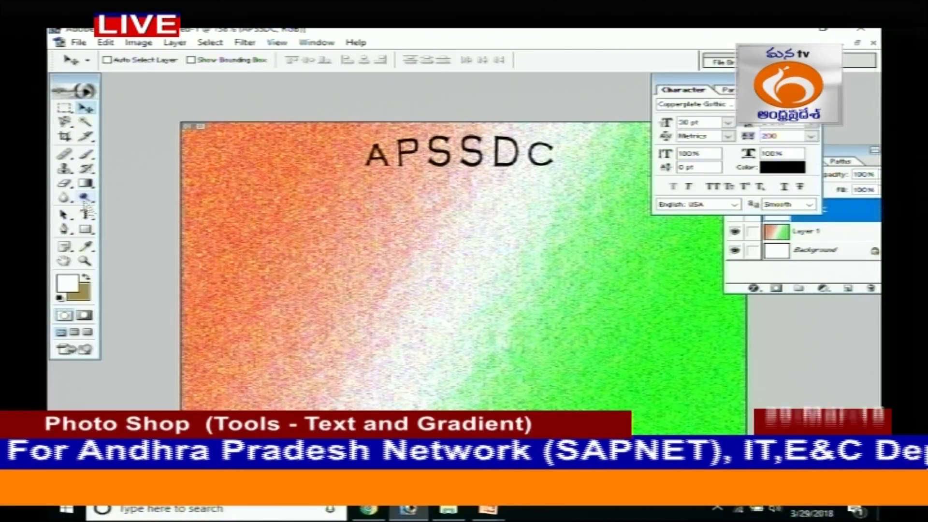
Step: Remove the Bulge warp from the APSSDC title by setting its warp style to None
left_click(86, 214)
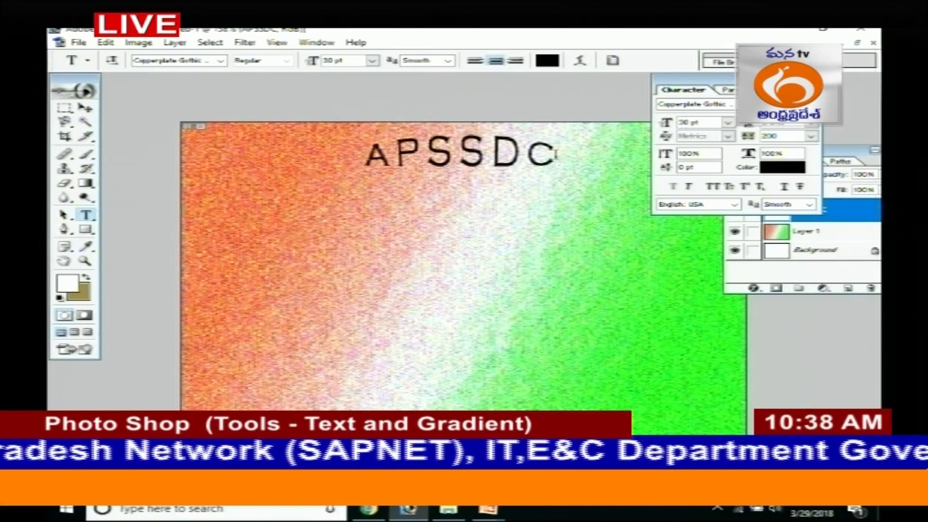
left_click_drag(545, 153, 363, 160)
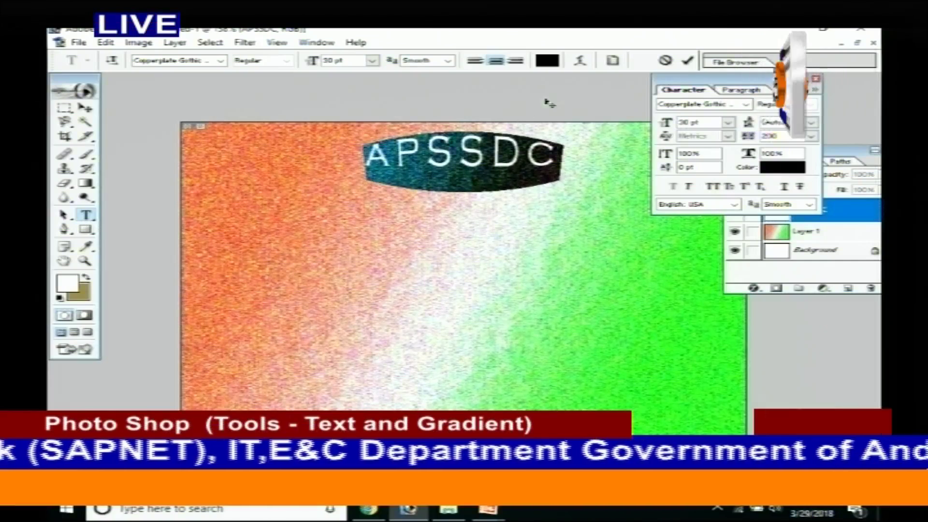
left_click(579, 61)
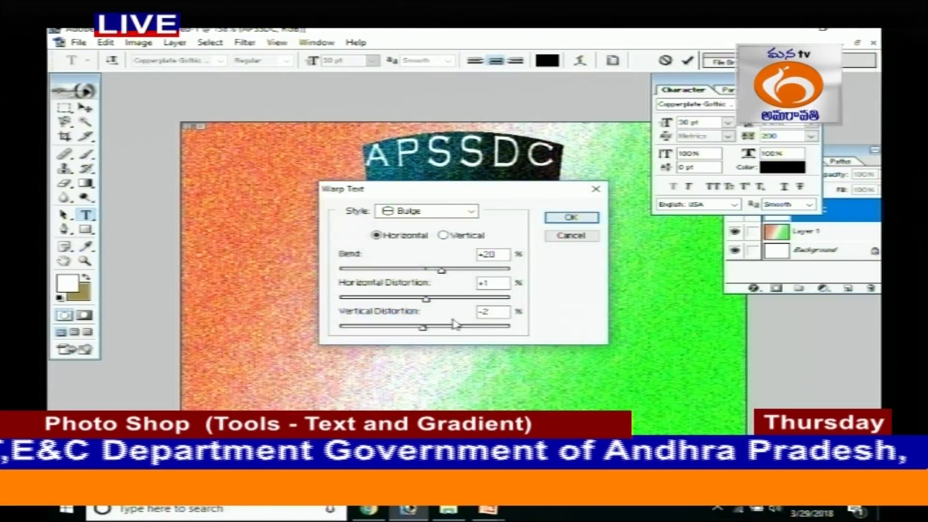
left_click(471, 210)
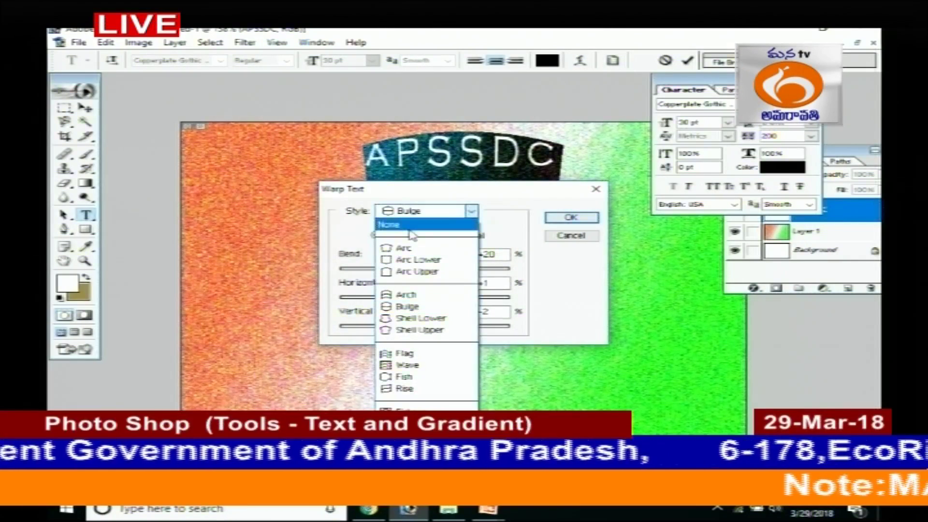
left_click(406, 223)
left_click(586, 218)
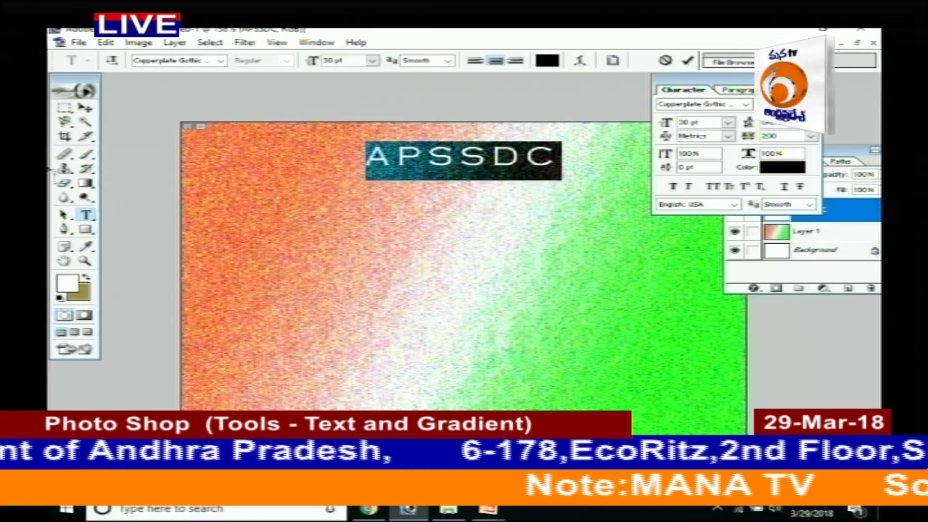
left_click(86, 108)
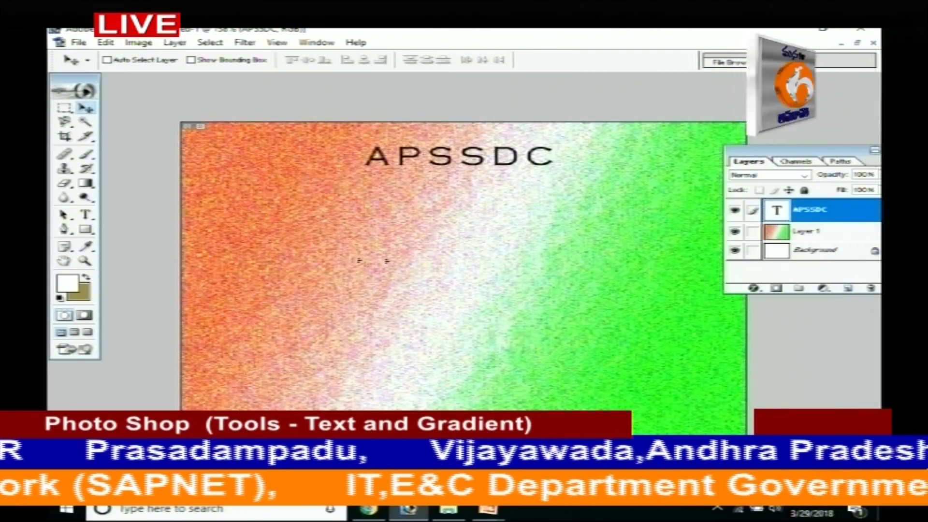
Step: On a new layer, create a wide, thin rectangle below the title, filled first with white and finally with the olive-brown background color
left_click(848, 289)
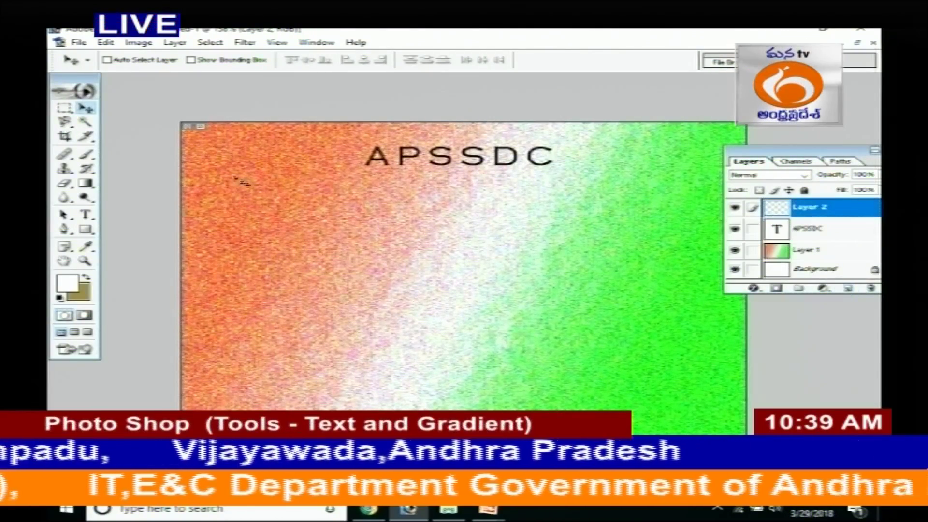
left_click(64, 109)
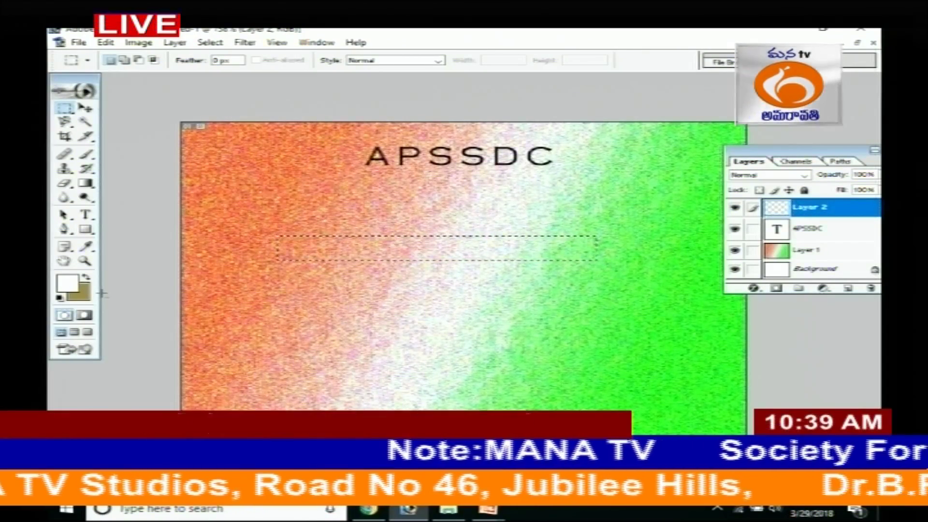
key("alt+BackSpace")
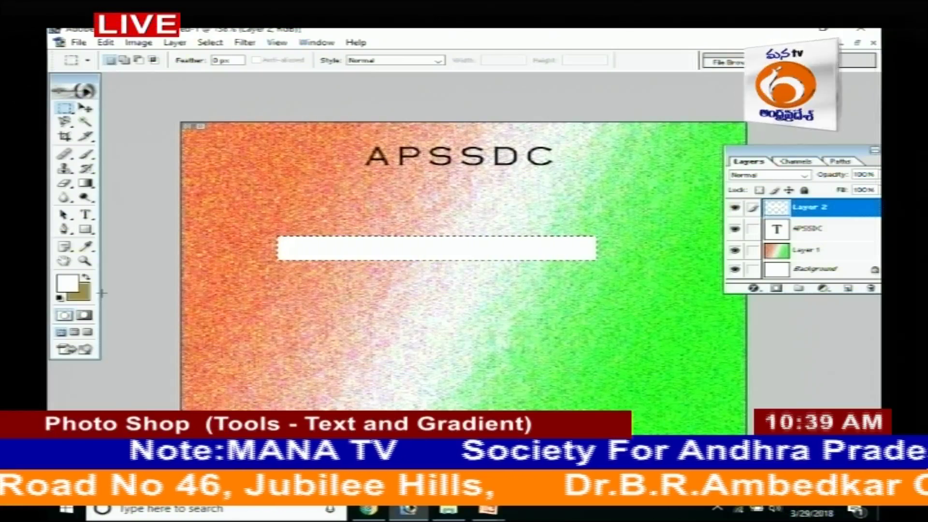
key("ctrl+BackSpace")
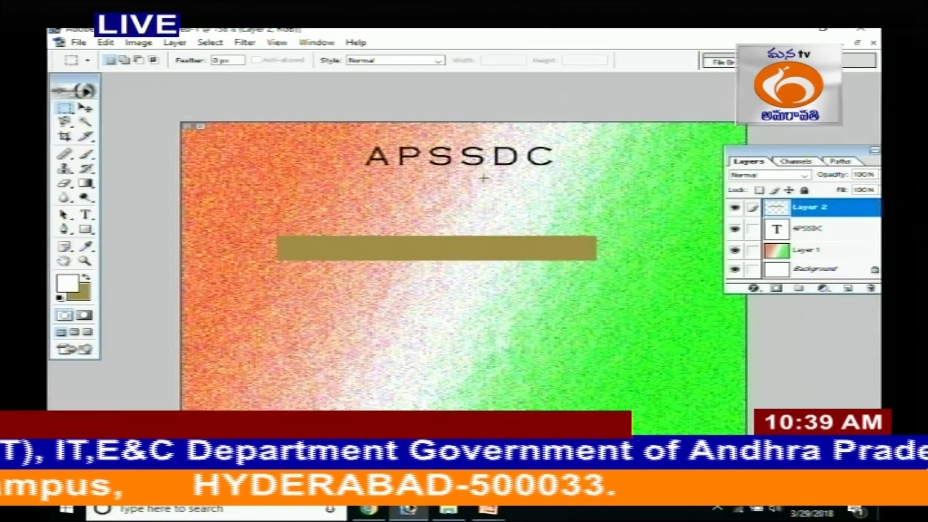
Step: Move the olive-brown bar up over the APSSDC title and place its layer beneath the text layer
left_click(85, 107)
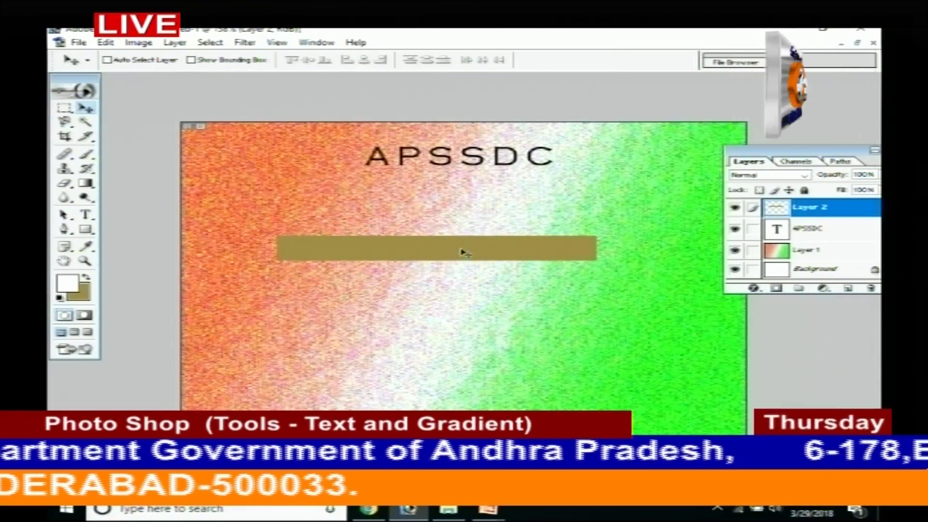
left_click_drag(461, 251, 502, 167)
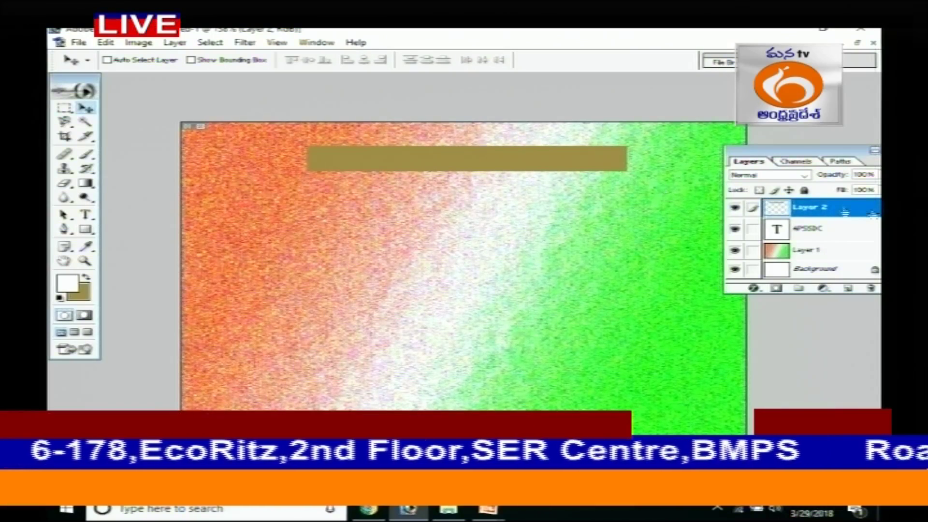
left_click_drag(844, 211, 843, 246)
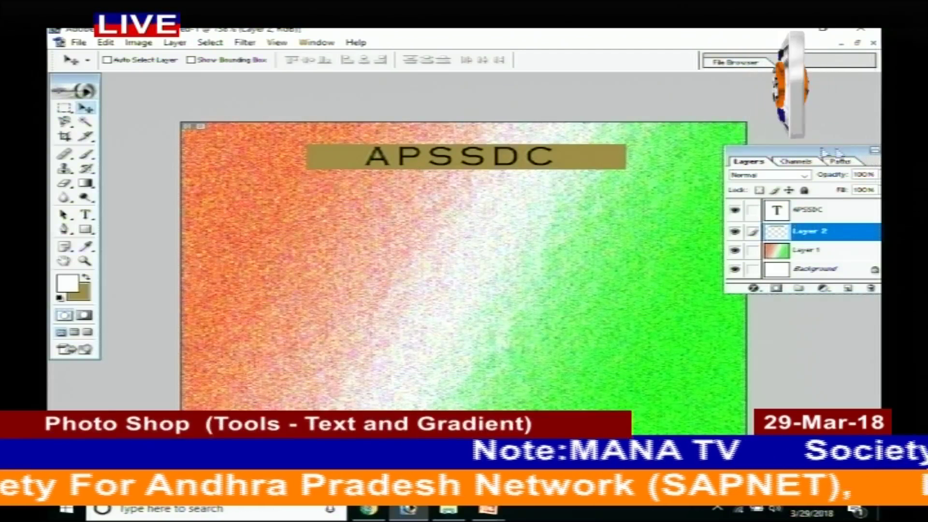
Step: Reduce the bar layer's opacity to 61% and its fill to 62%
left_click_drag(858, 161, 809, 158)
left_click(835, 172)
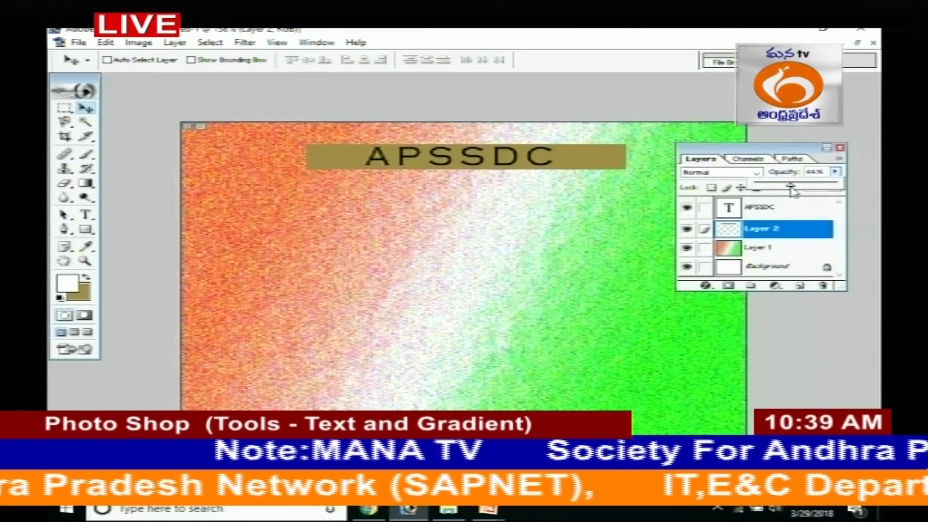
left_click_drag(792, 190, 807, 189)
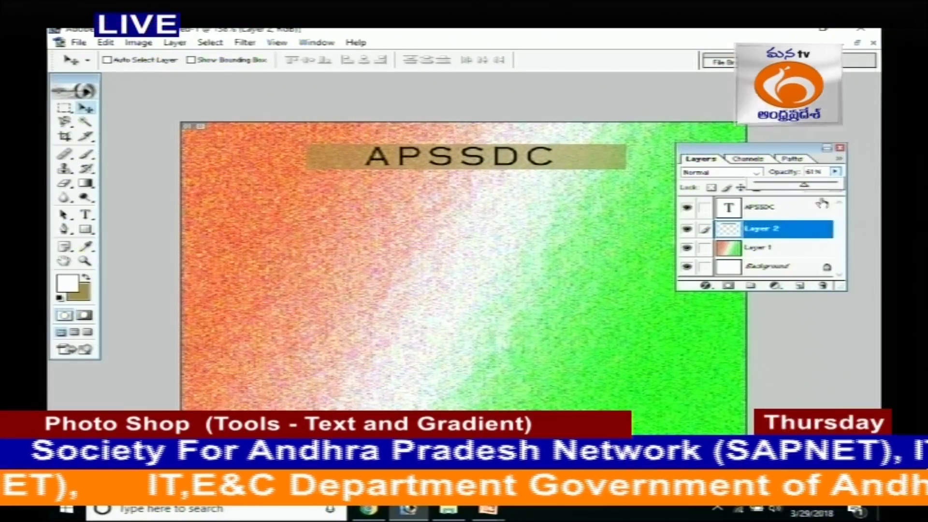
left_click(835, 173)
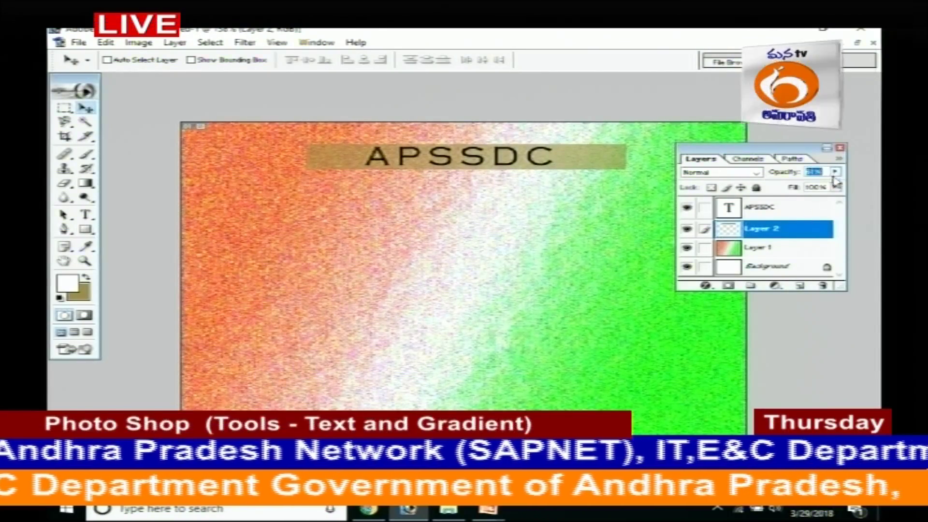
left_click(835, 187)
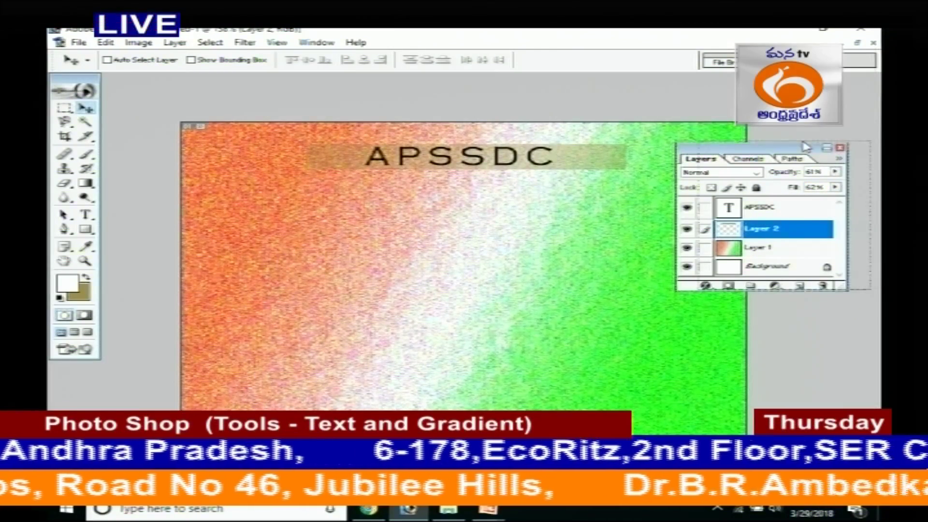
left_click_drag(804, 146, 836, 142)
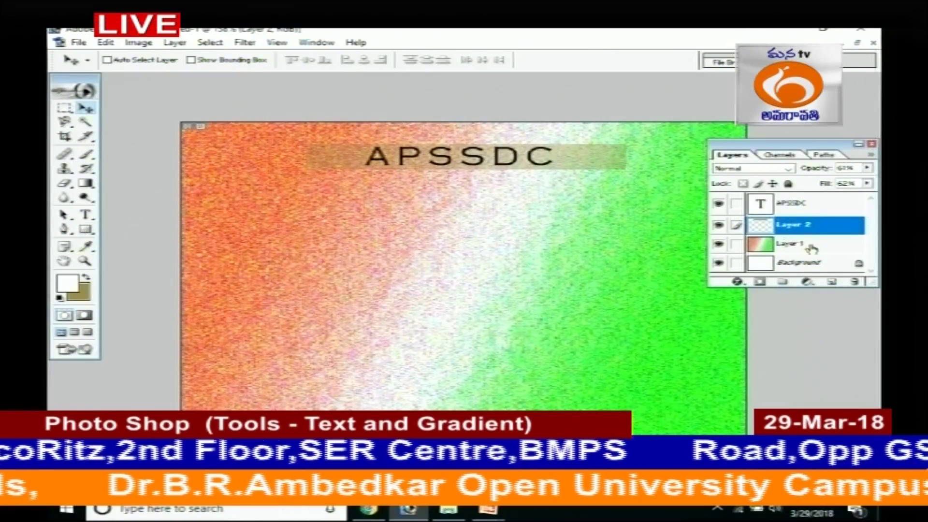
Step: Examine the Layer Style blending options and available effects of the APSSDC text layer without applying any
left_click(808, 208)
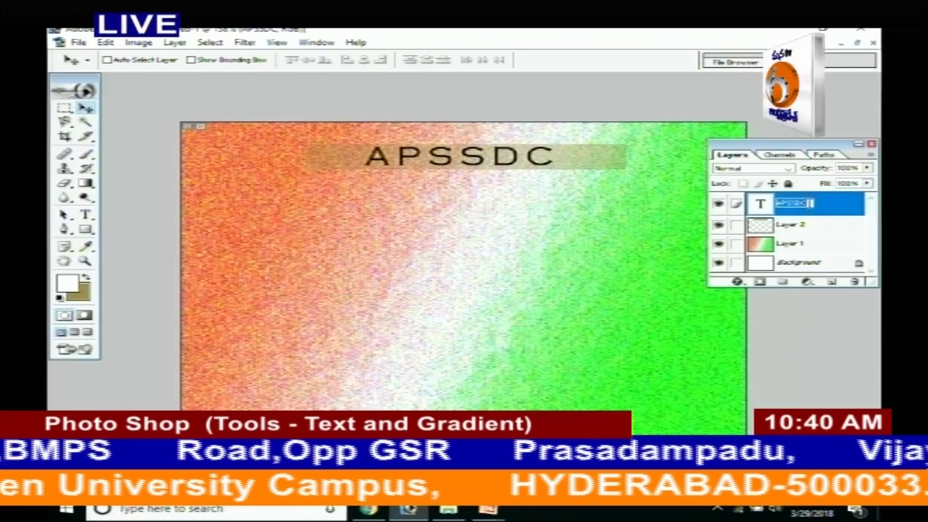
key("h")
double_click(833, 205)
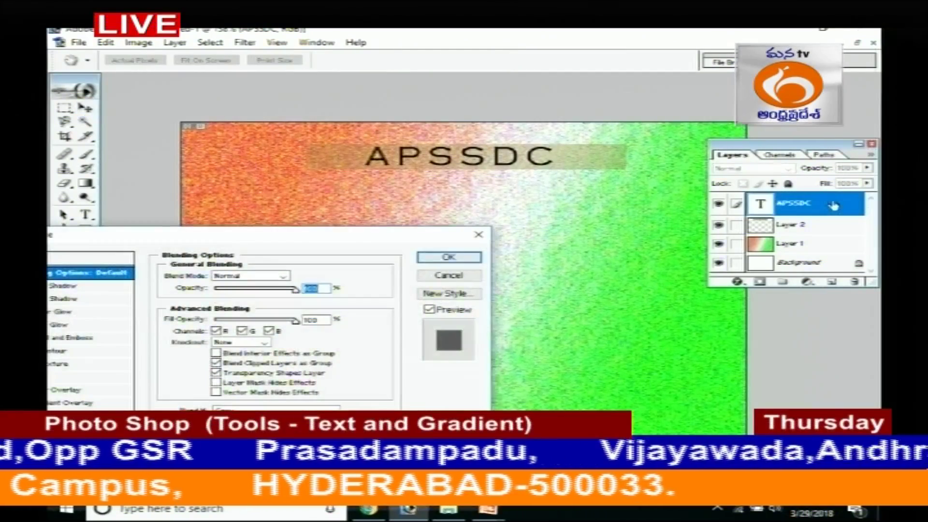
left_click_drag(359, 245, 660, 201)
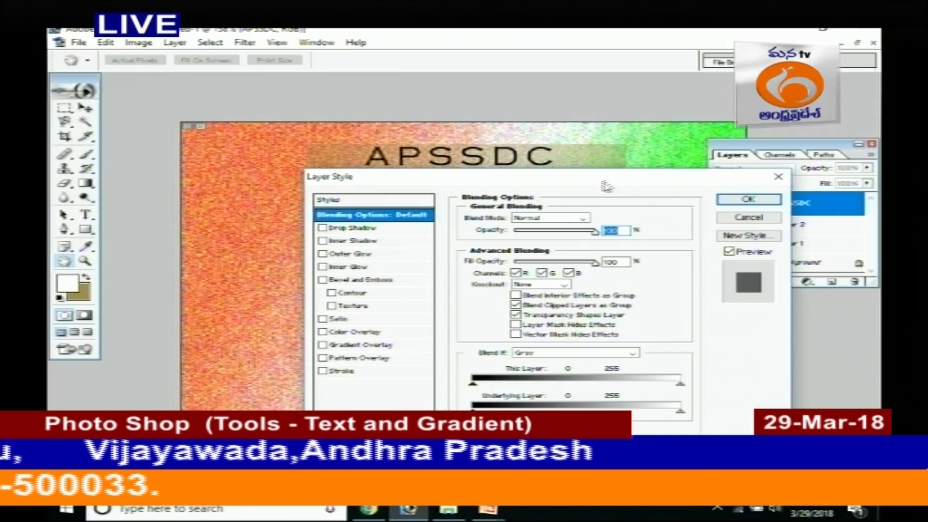
left_click_drag(604, 179, 459, 195)
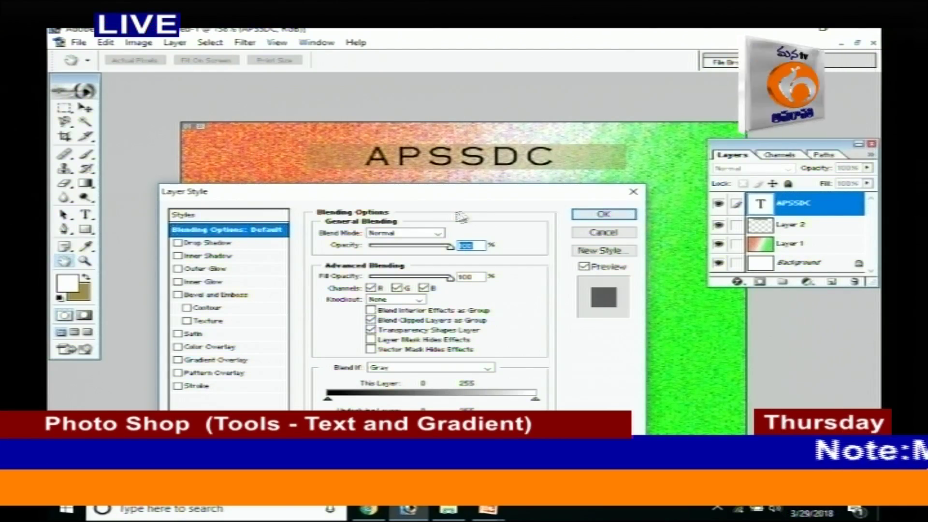
left_click_drag(466, 201, 515, 163)
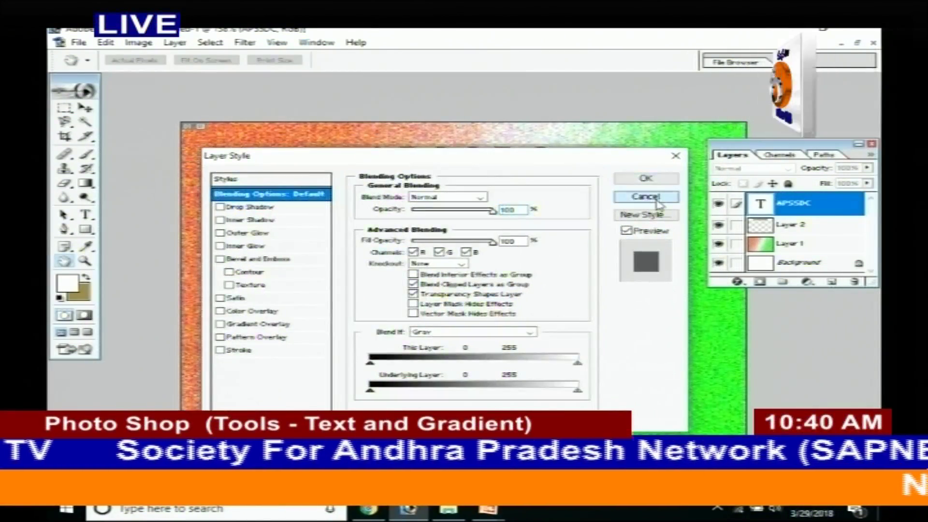
left_click(645, 195)
Step: Examine the Layer Style blending options of the bar layer and dismiss them without changes
left_click(812, 245)
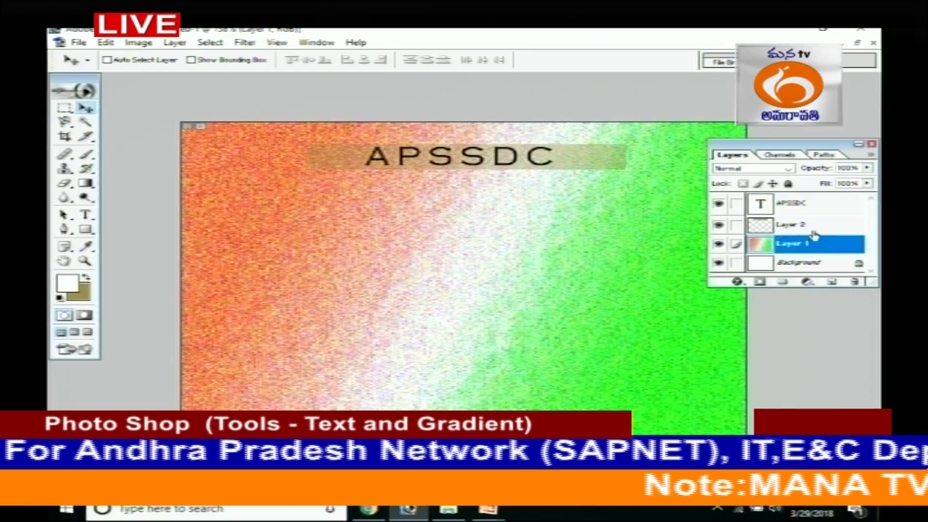
left_click(816, 223)
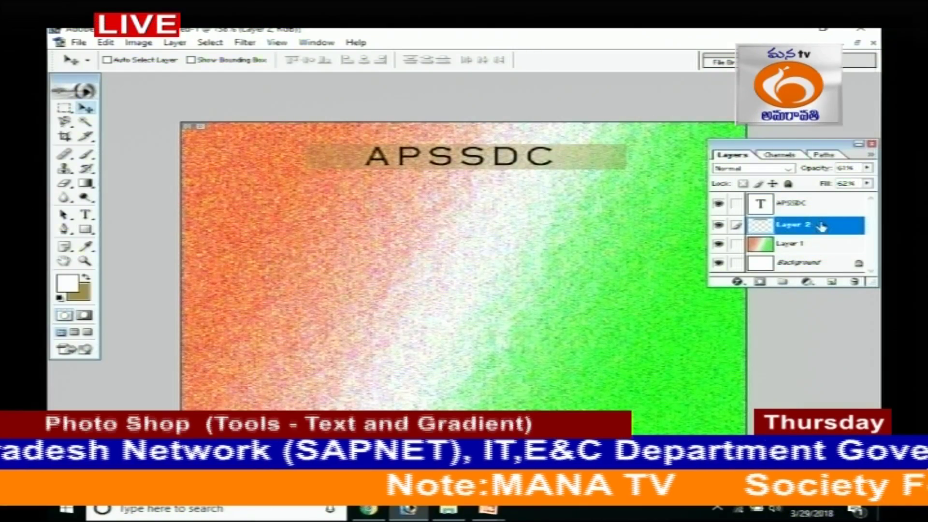
double_click(819, 226)
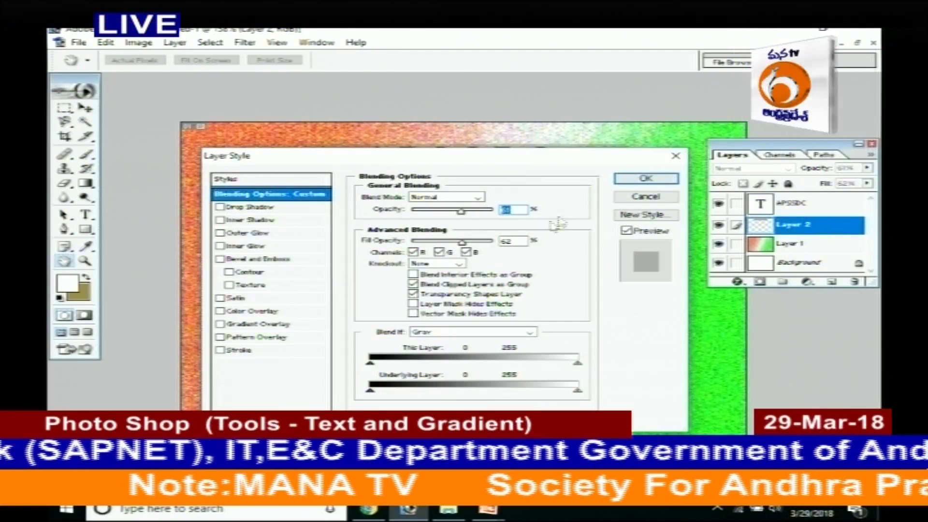
left_click(645, 197)
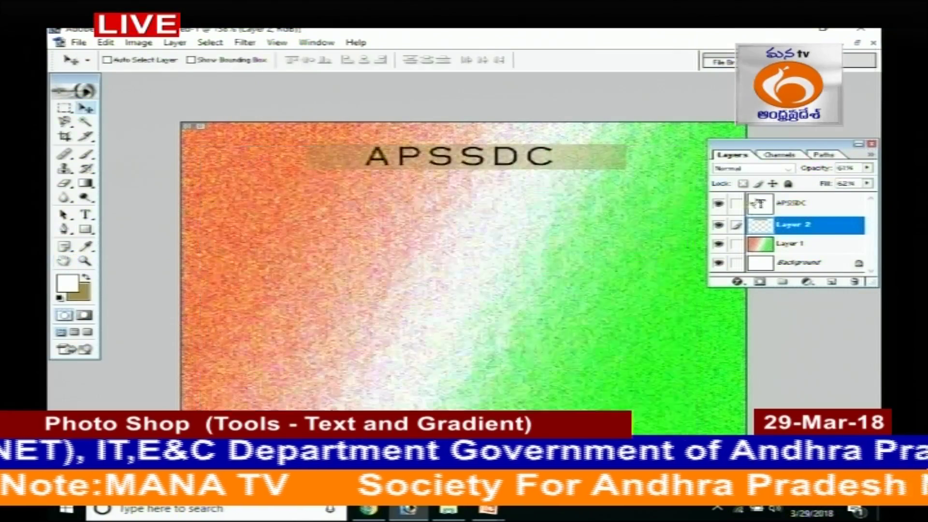
Step: Add a Drop Shadow effect to the APSSDC text layer and display its settings
left_click(819, 208)
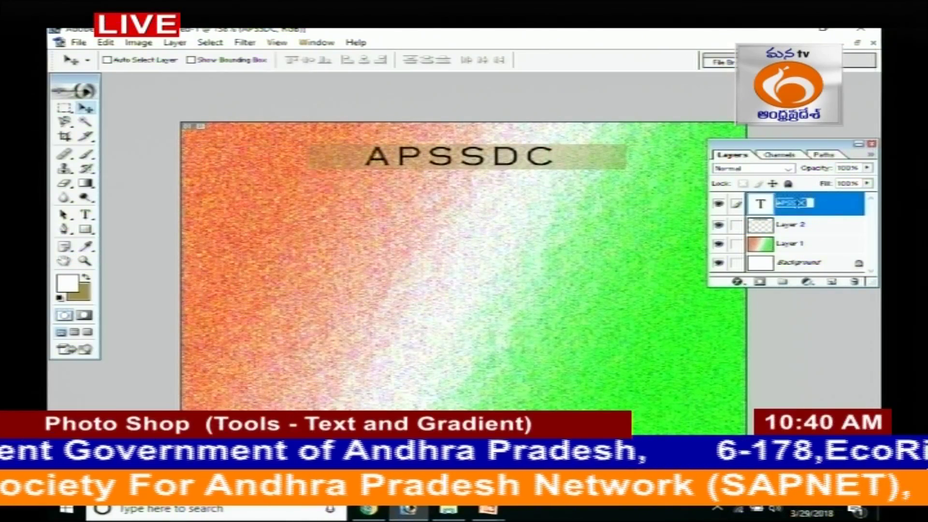
double_click(827, 208)
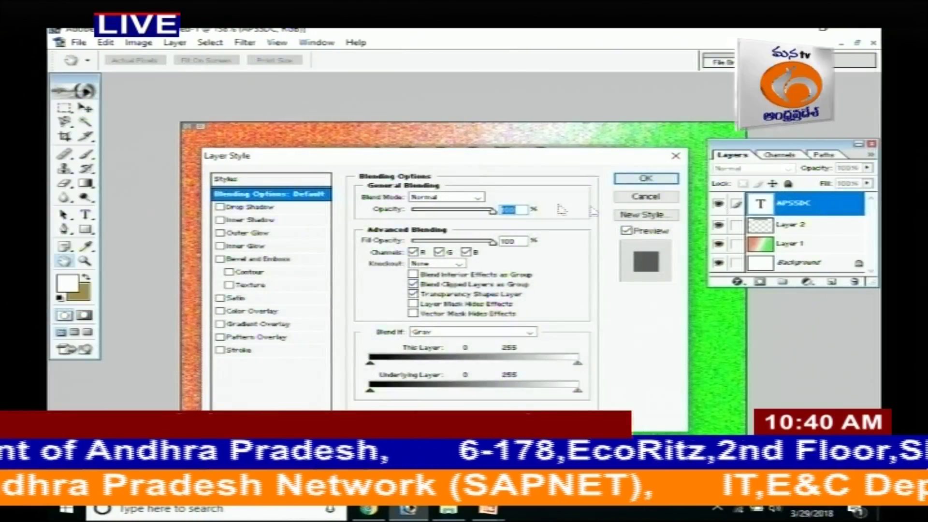
left_click_drag(456, 166, 467, 148)
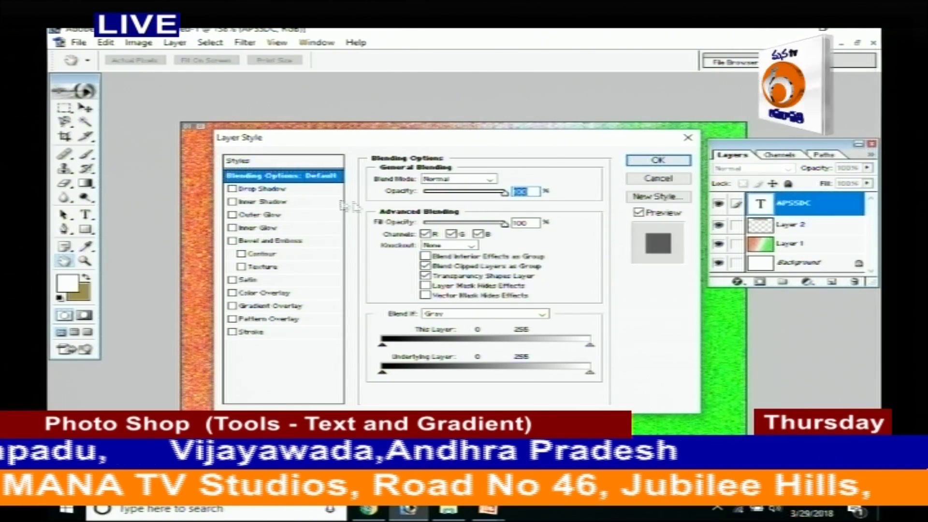
left_click(232, 189)
left_click_drag(414, 151, 430, 221)
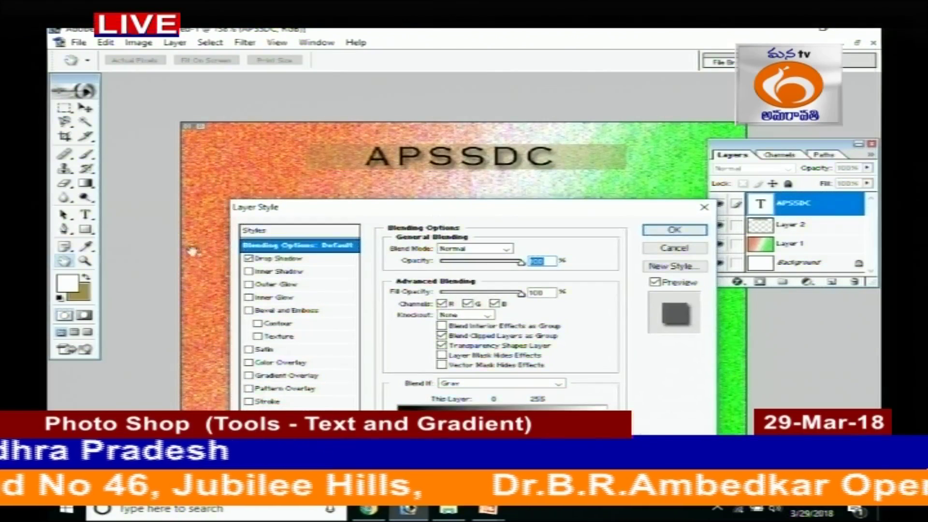
left_click(248, 259)
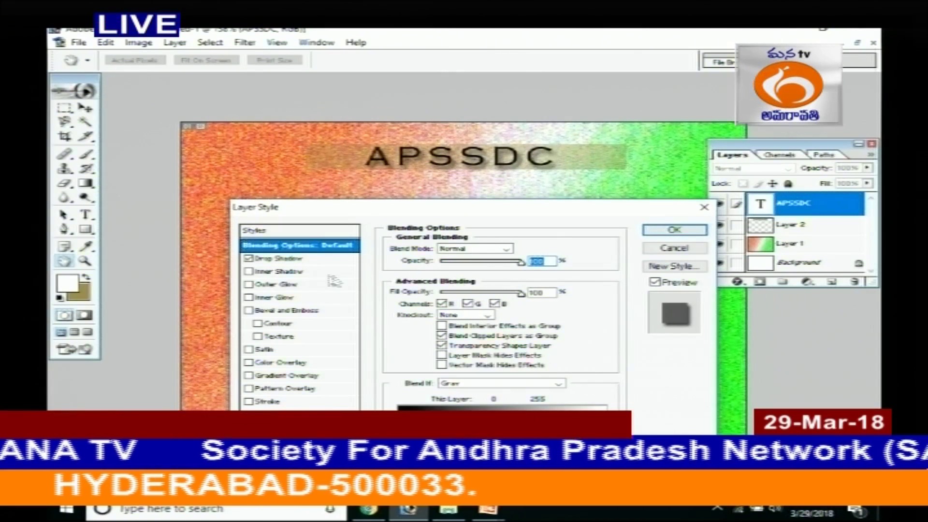
left_click(285, 258)
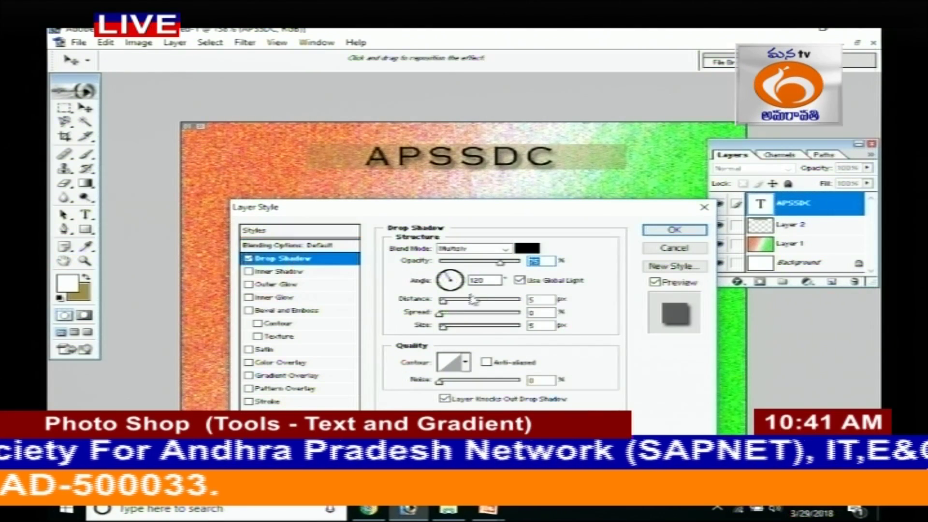
Step: Try a drop shadow angle of 90° with an opacity of 60%
left_click_drag(451, 275, 447, 297)
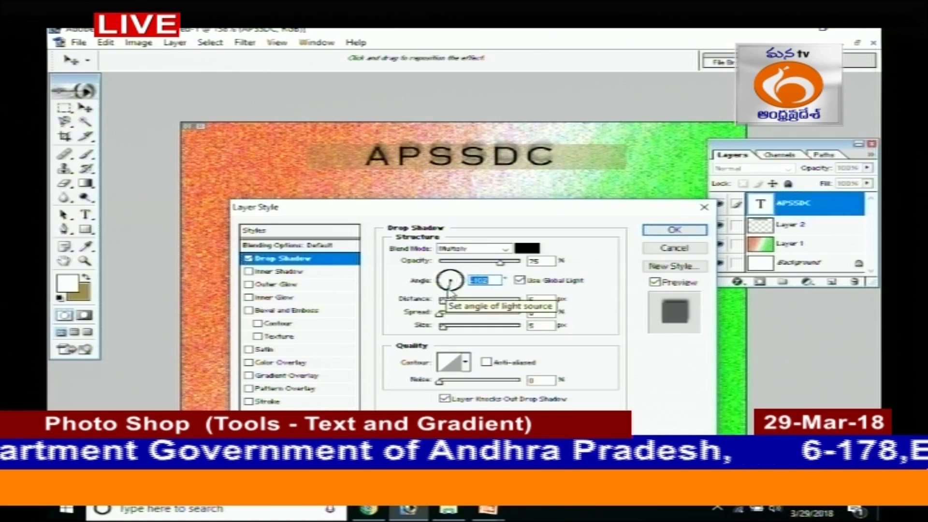
left_click_drag(448, 293, 429, 287)
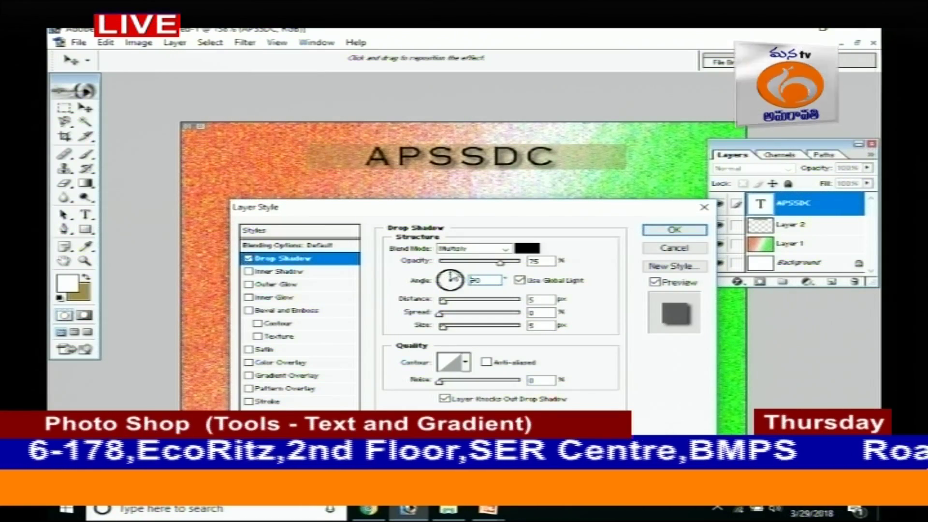
left_click_drag(445, 279, 450, 272)
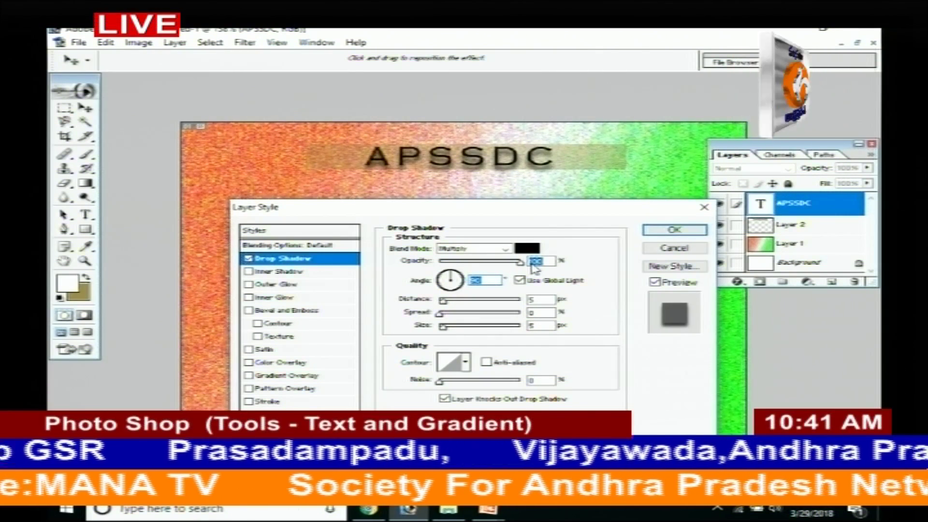
left_click_drag(520, 262, 467, 266)
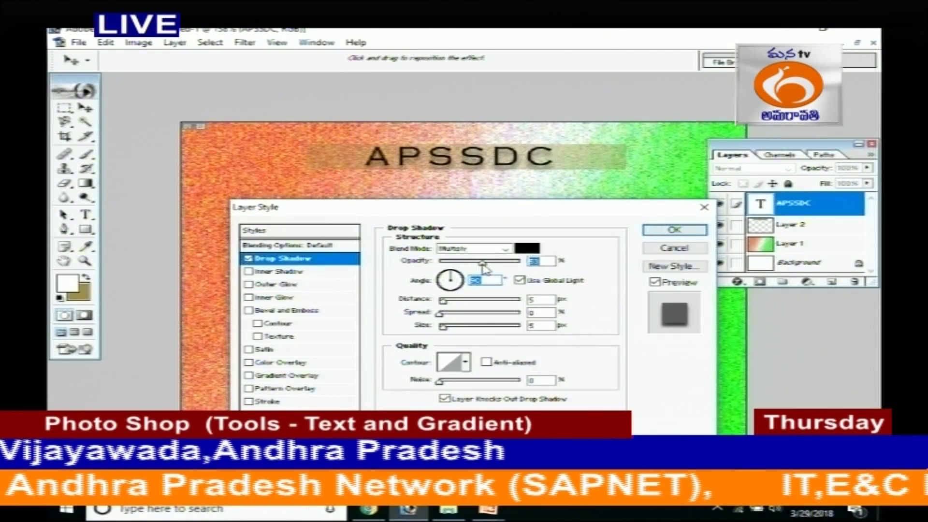
left_click_drag(484, 266, 488, 269)
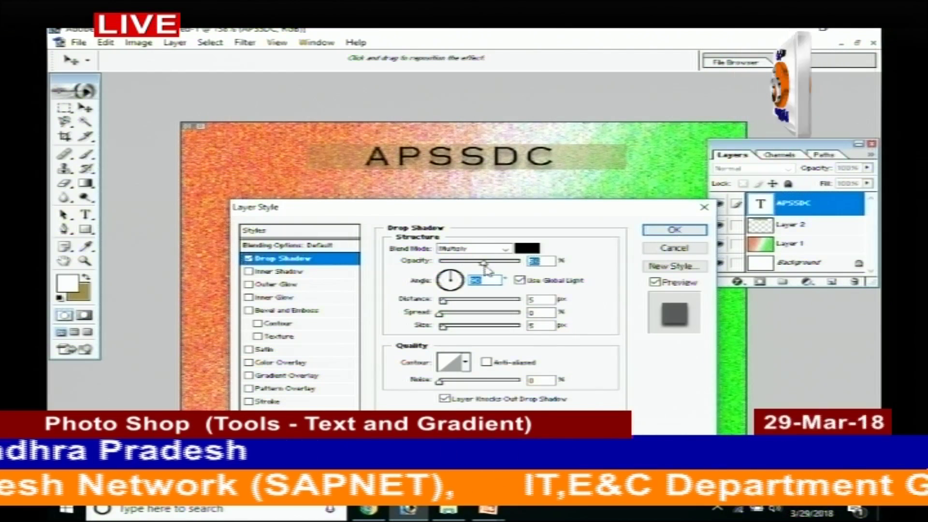
Step: Set the drop shadow's distance to 0 px, spread to 28% and size to 10 px
mouse_move(443, 301)
left_mouse_down()
mouse_move(428, 305)
mouse_move(481, 310)
mouse_move(420, 309)
mouse_move(440, 308)
left_mouse_up()
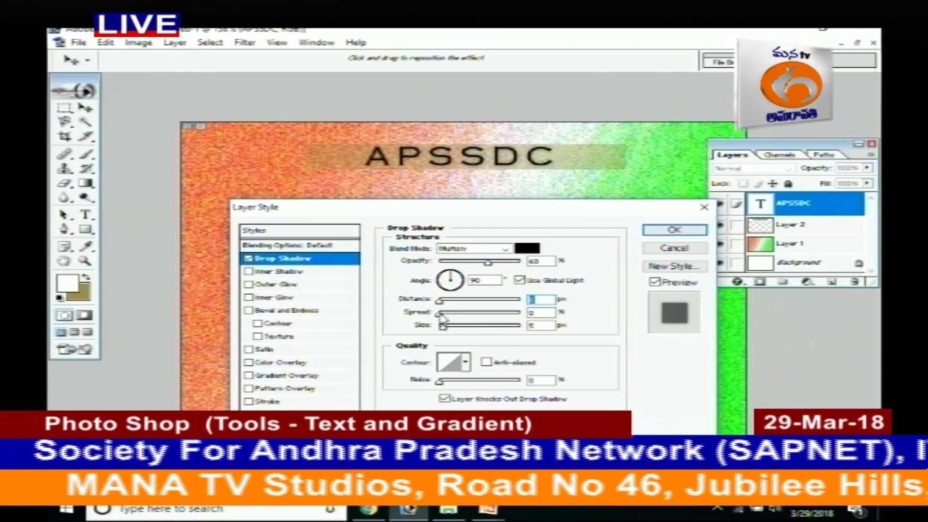
left_click_drag(440, 315, 462, 315)
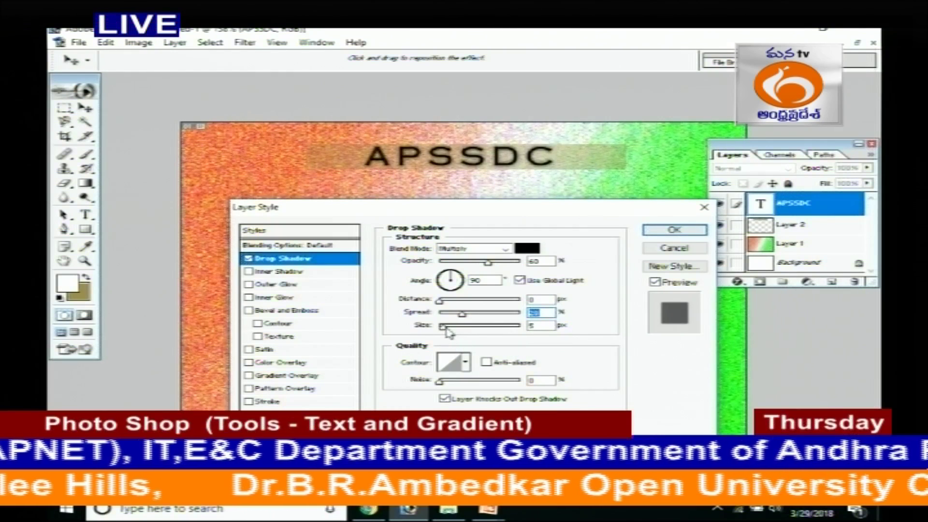
mouse_move(447, 330)
left_mouse_down()
mouse_move(535, 329)
mouse_move(446, 330)
left_mouse_up()
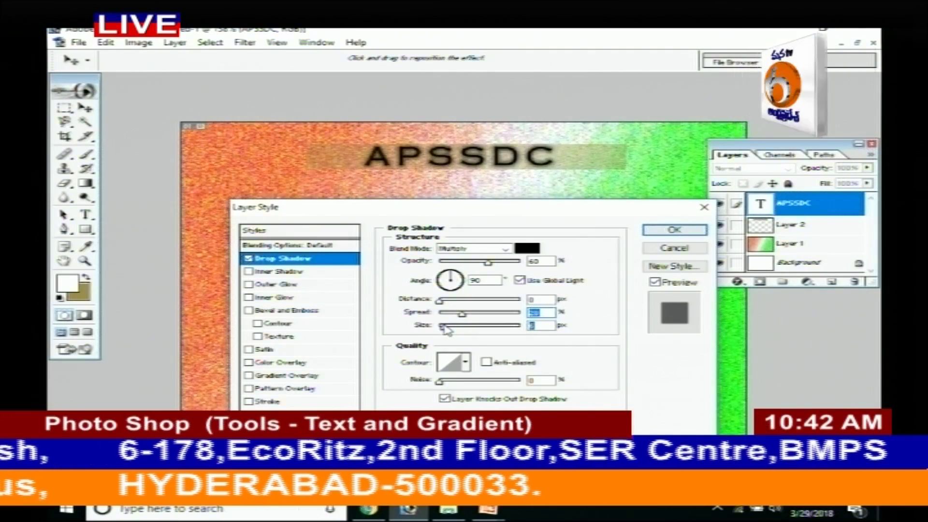
left_click_drag(447, 330, 450, 332)
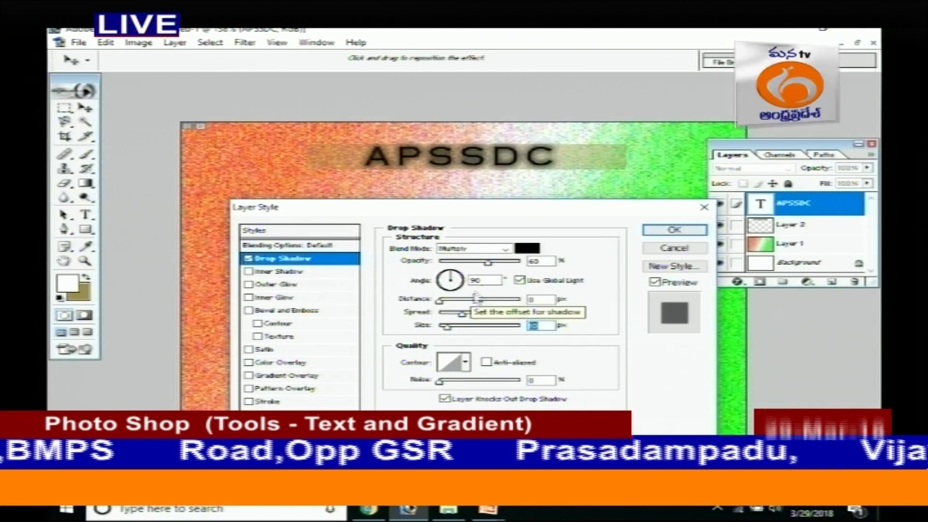
Step: Set the drop shadow's opacity to 42%, angle to -165° and spread to 7%
left_click_drag(487, 262, 478, 266)
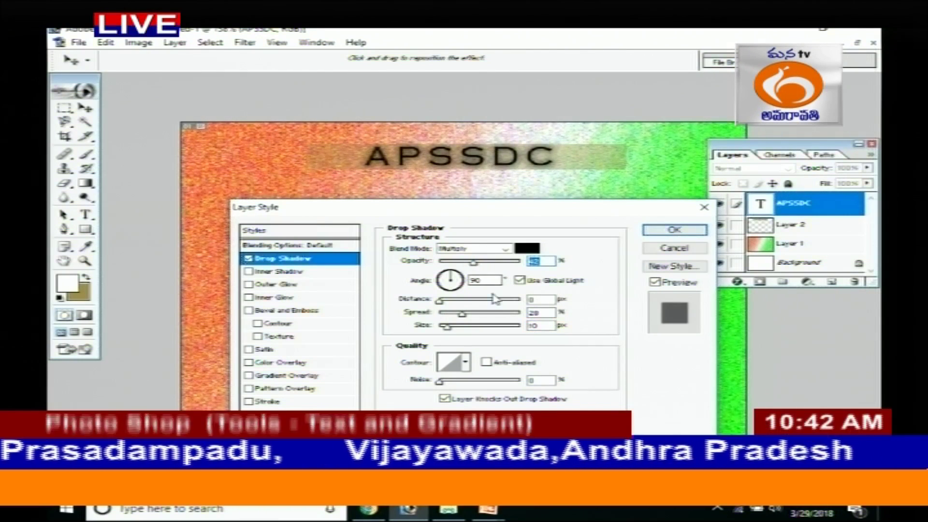
left_click_drag(459, 284, 440, 292)
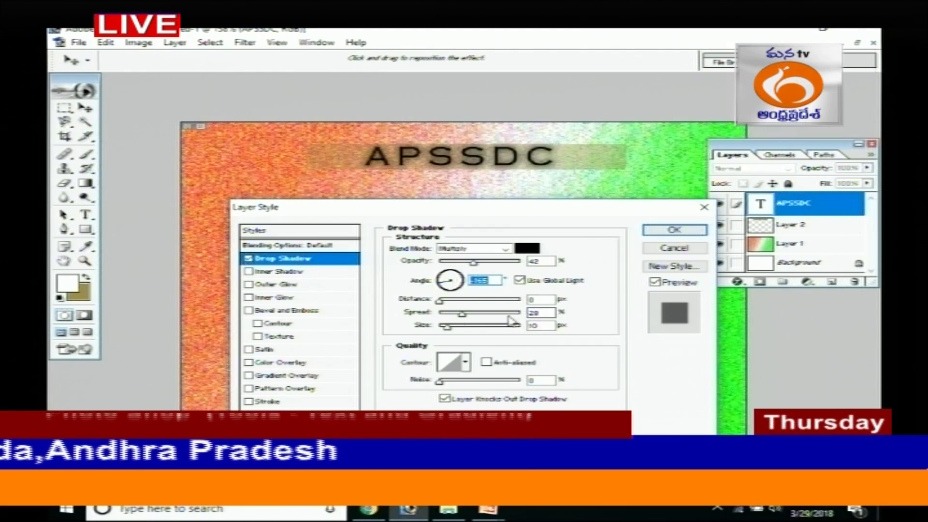
left_click_drag(452, 314, 445, 314)
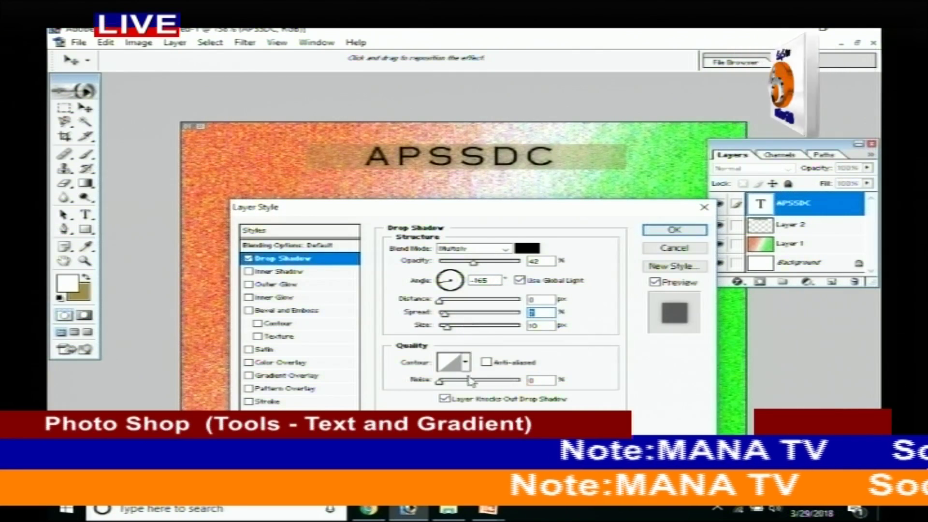
Step: Inspect the drop shadow's contour curve without changing it, and add a slight amount of noise to the shadow
left_click(449, 364)
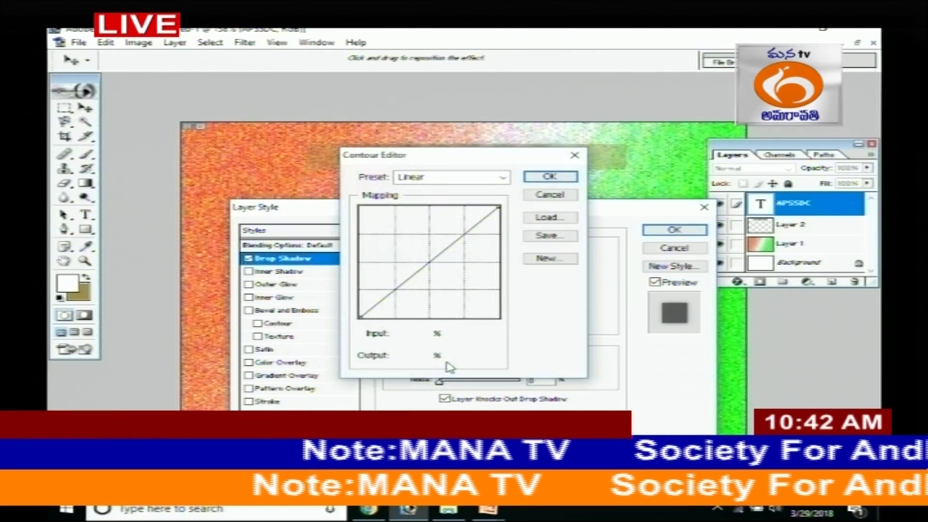
left_click(551, 195)
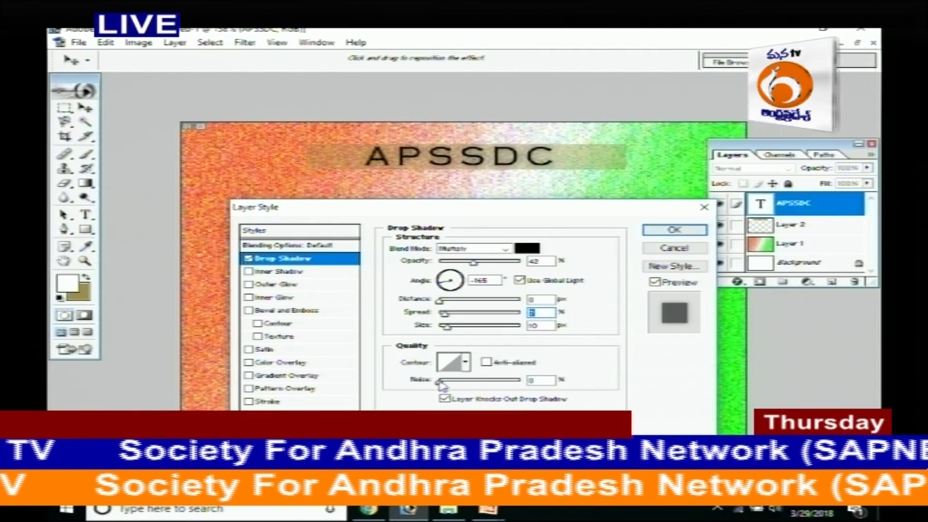
left_click_drag(440, 381, 461, 381)
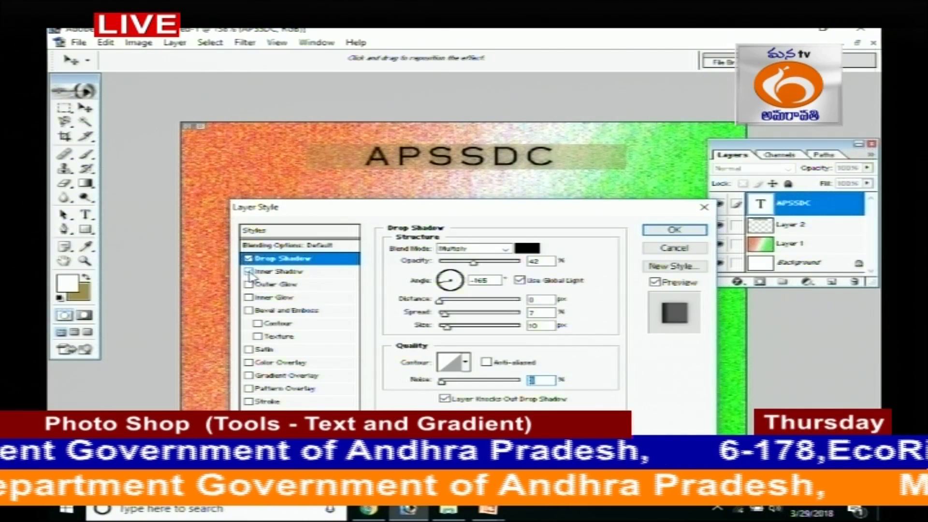
Step: Try an Inner Shadow effect on the APSSDC text with white as its shadow colour
left_click(252, 272)
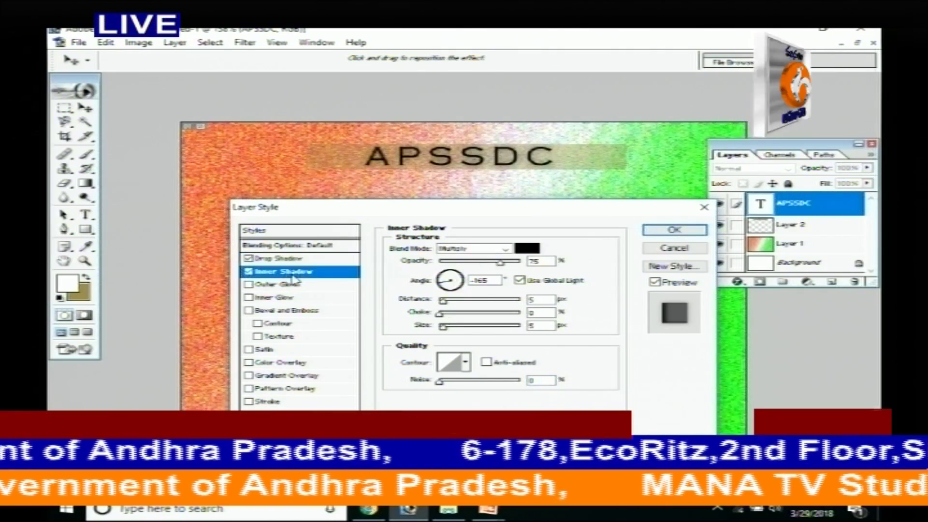
left_click(527, 247)
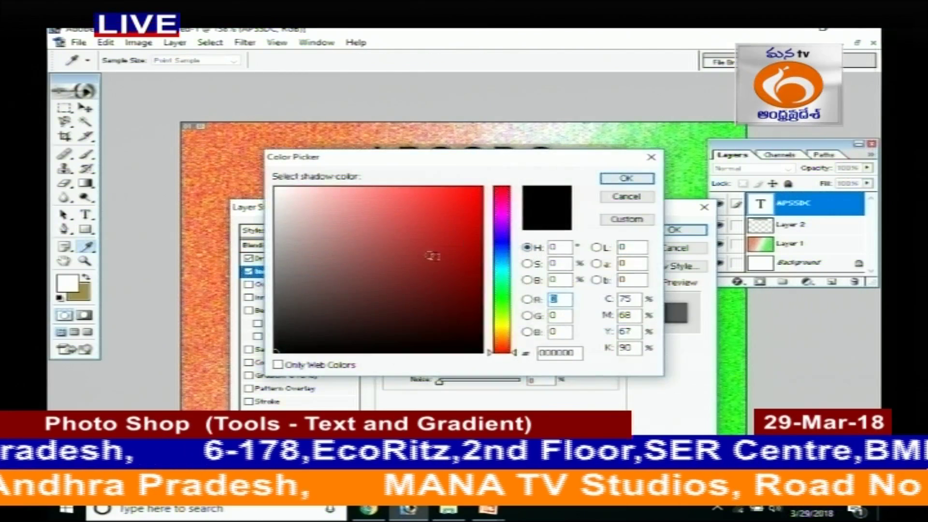
left_click_drag(434, 252, 267, 182)
left_click(626, 179)
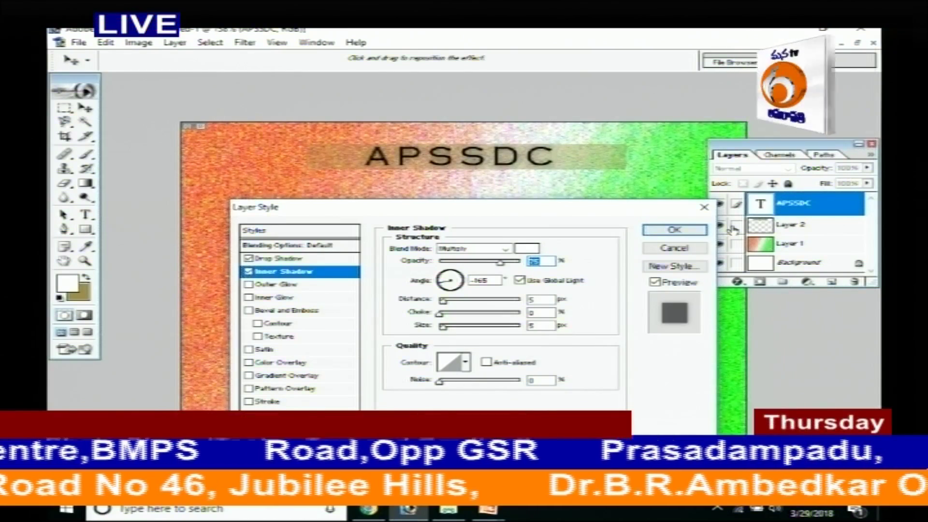
Step: Check the title enlarged at 300% and turn off its Inner Shadow effect
key("ctrl+plus")
key("ctrl+plus")
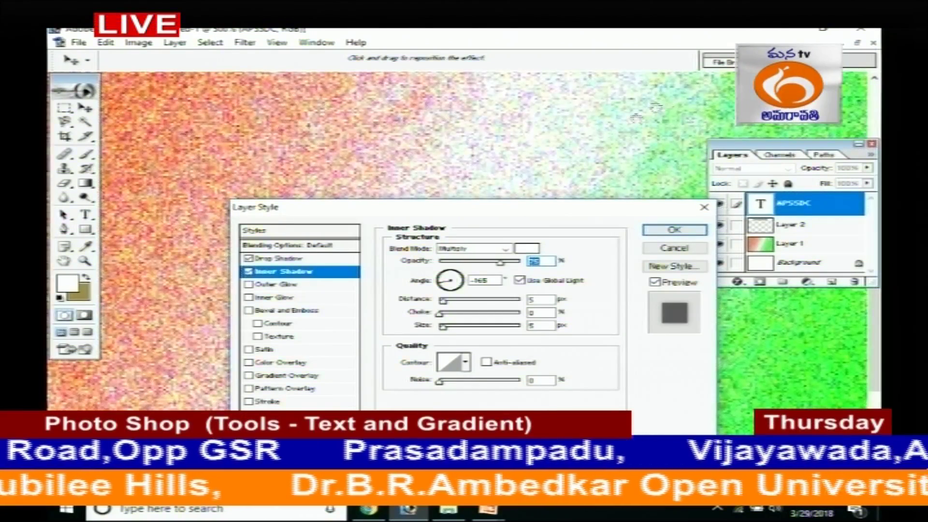
key("ctrl+minus")
key("ctrl+minus")
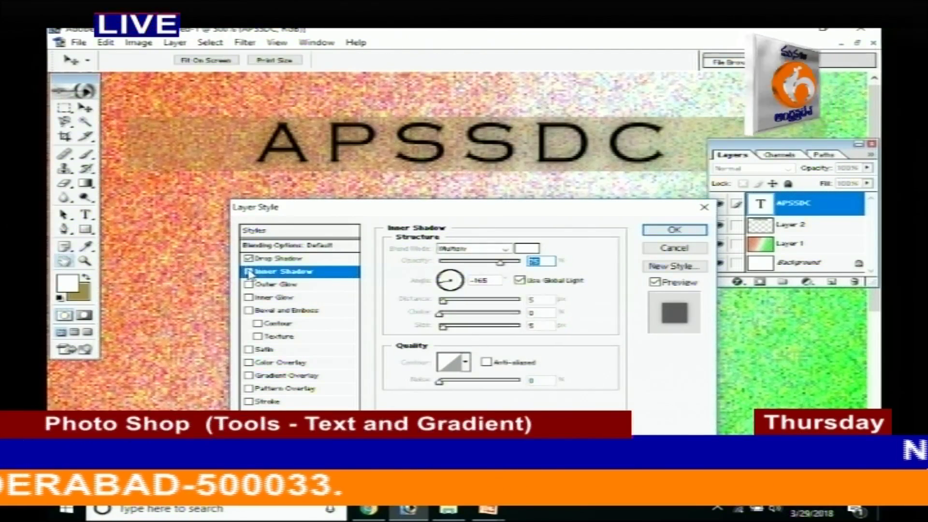
left_click(248, 272)
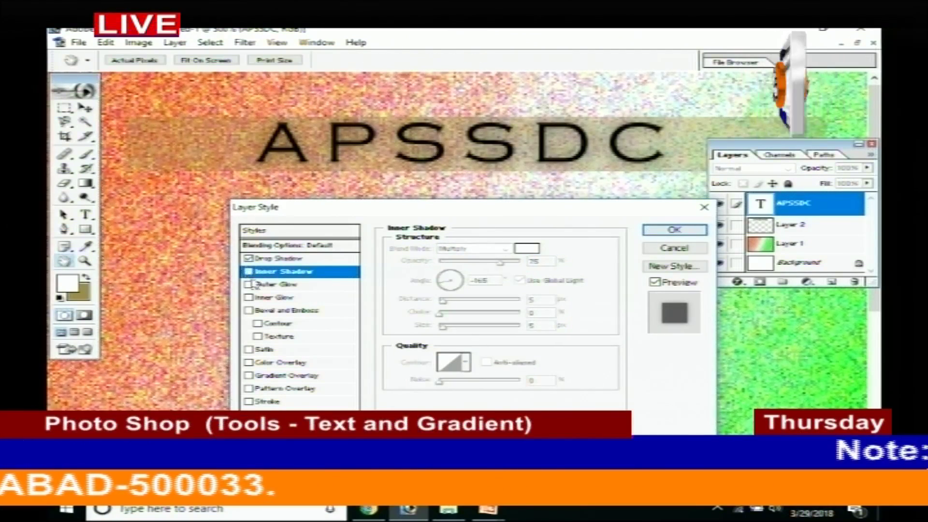
Step: Try a smooth Inner Bevel from the Bevel and Emboss effect on the APSSDC text
left_click(249, 311)
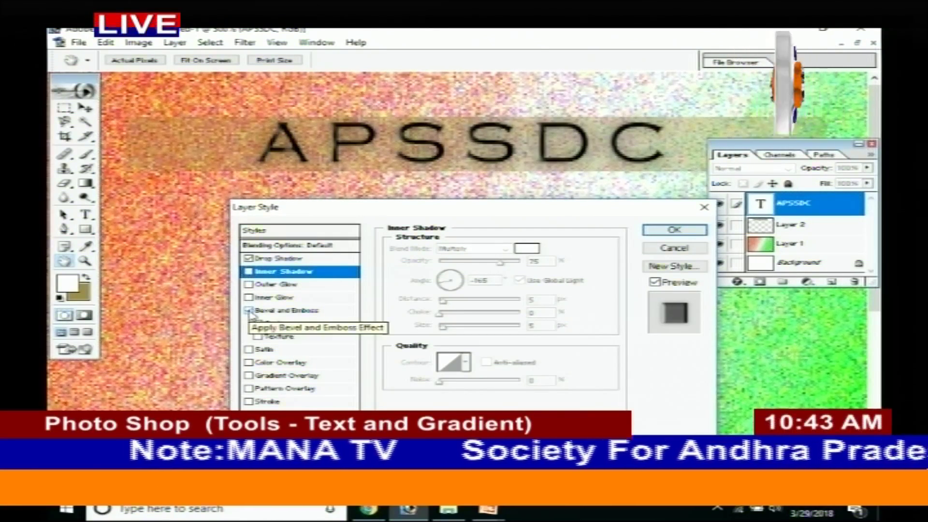
left_click(287, 313)
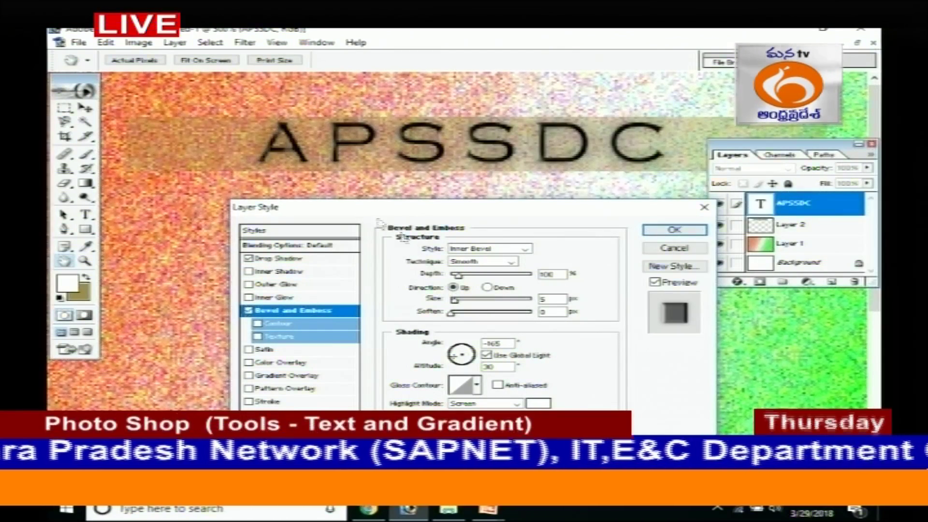
left_click(258, 324)
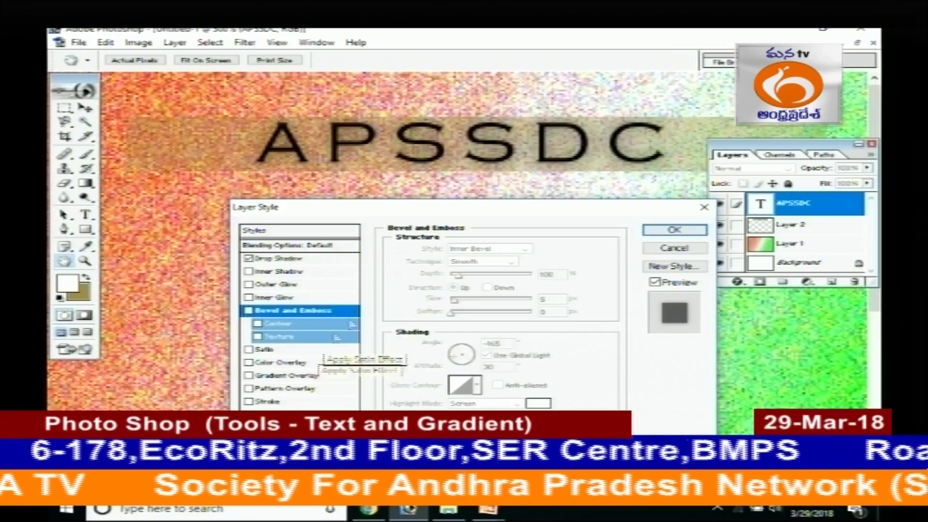
Step: Try a Color Overlay on the APSSDC text, testing dark red 580000 as its colour, and turn the overlay off
left_click_drag(502, 209, 408, 210)
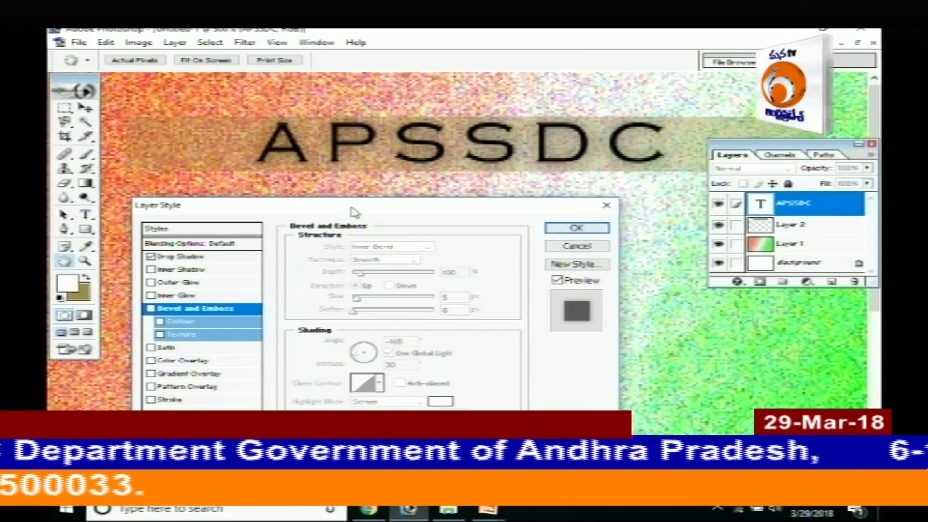
left_click_drag(354, 212, 393, 170)
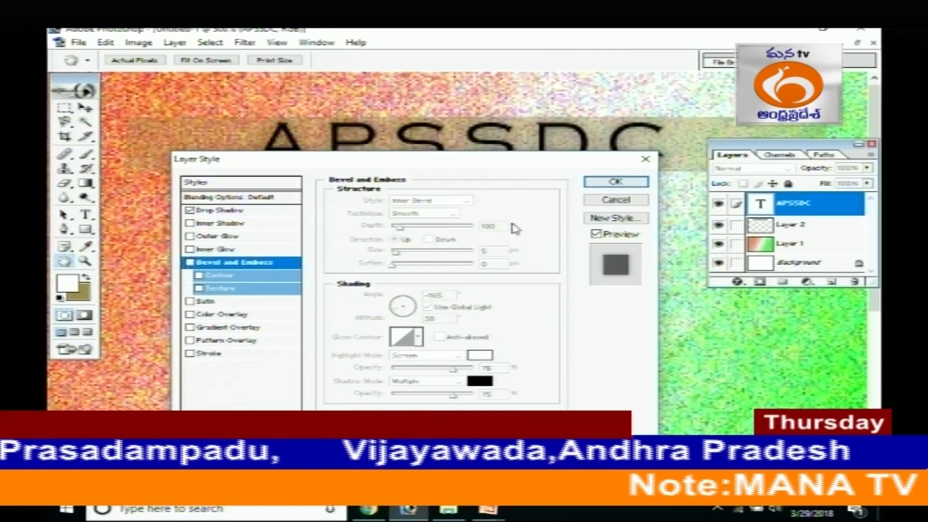
left_click(217, 314)
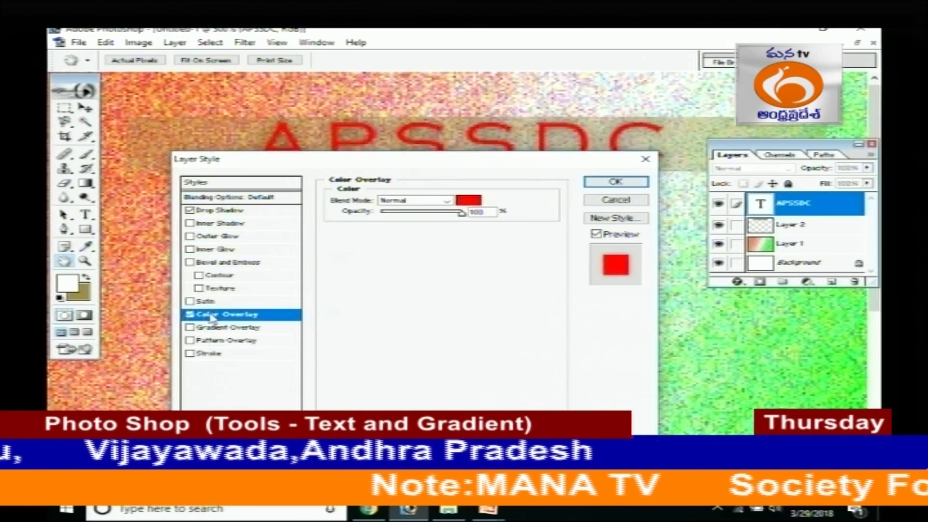
key("Return")
left_click(508, 286)
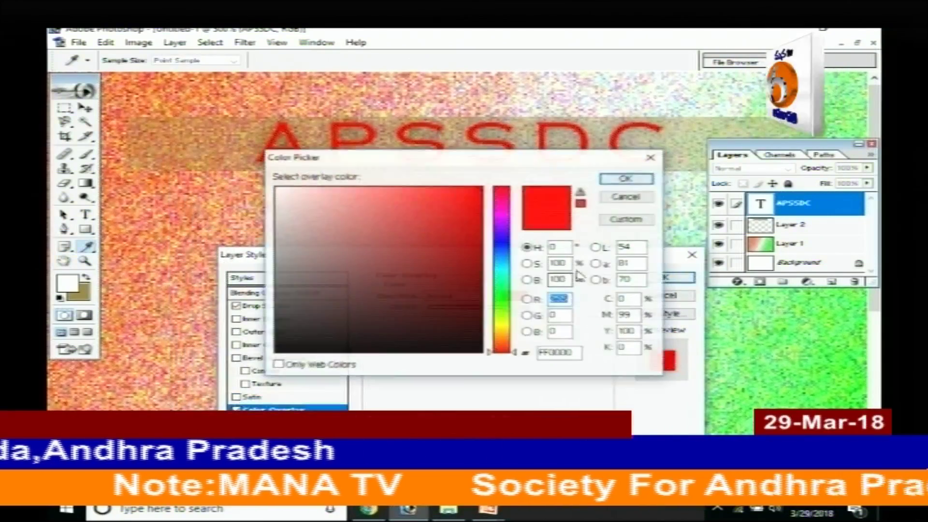
left_click(331, 188)
mouse_move(410, 314)
left_mouse_down()
mouse_move(487, 257)
mouse_move(455, 208)
mouse_move(395, 209)
mouse_move(472, 215)
mouse_move(480, 311)
mouse_move(458, 338)
mouse_move(275, 326)
mouse_move(425, 222)
mouse_move(435, 198)
mouse_move(476, 210)
mouse_move(477, 241)
left_mouse_up()
left_click_drag(471, 302, 481, 295)
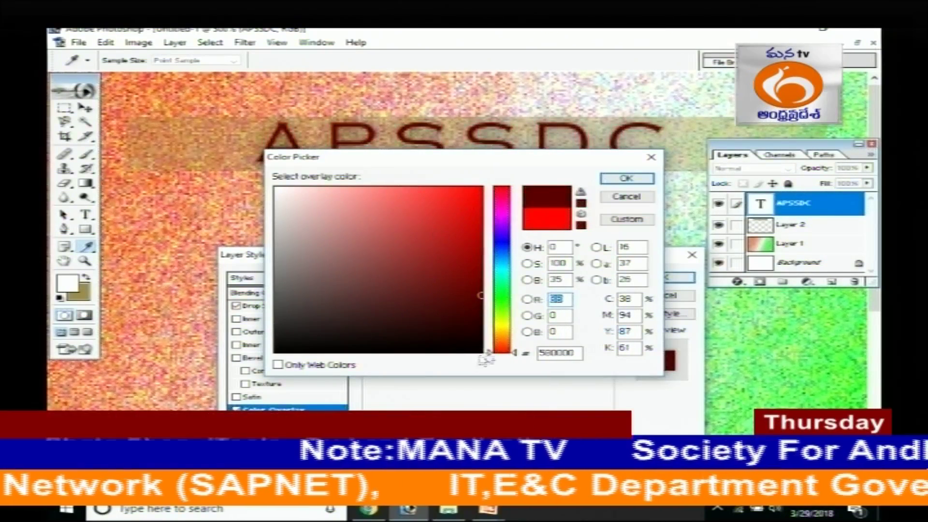
left_click(620, 194)
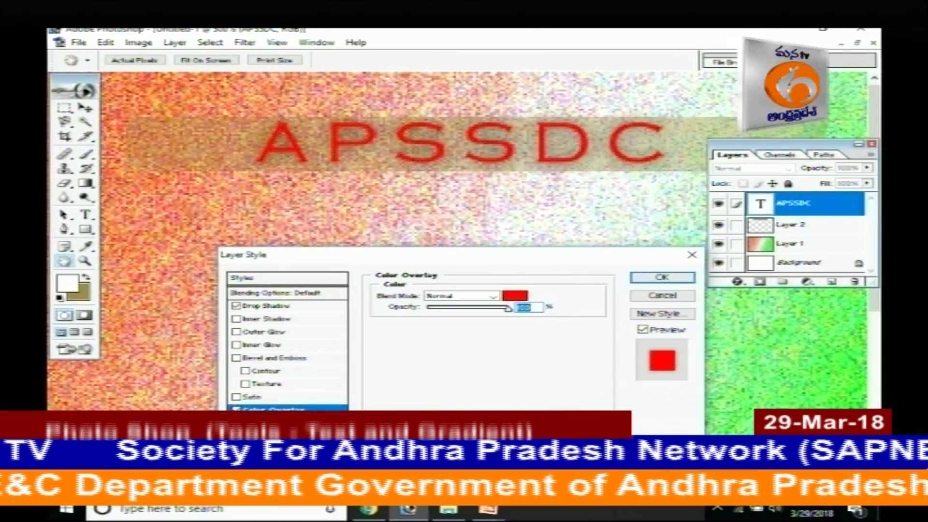
left_click(236, 409)
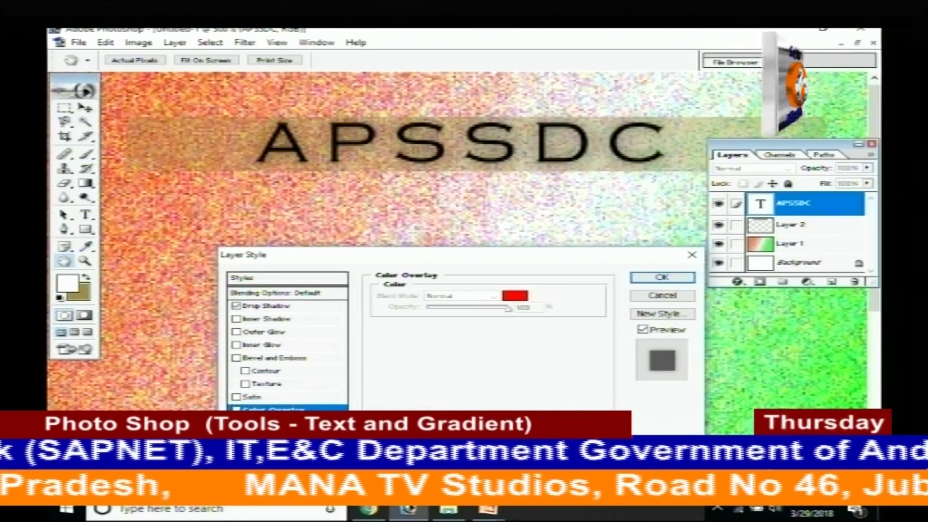
Step: Add a Gradient Overlay to the APSSDC text using the Blue, Yellow, Blue preset
left_click(261, 422)
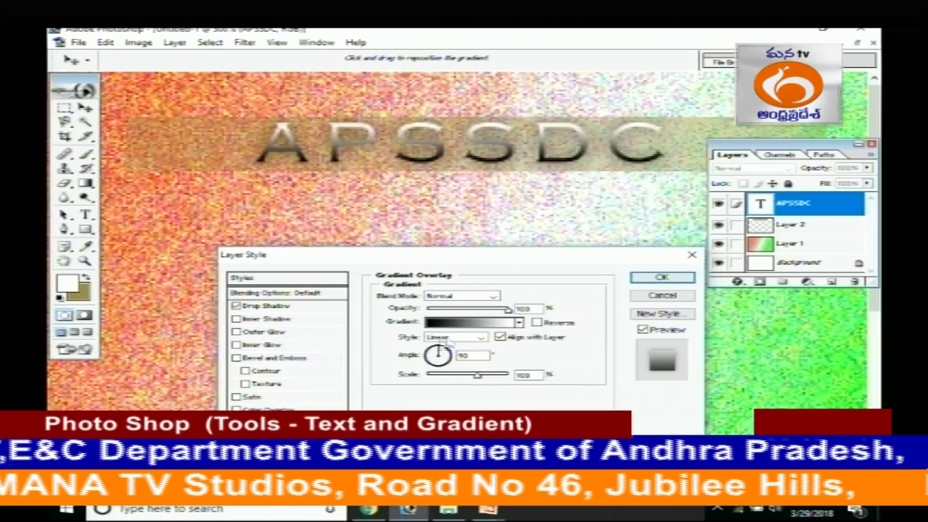
left_click(487, 329)
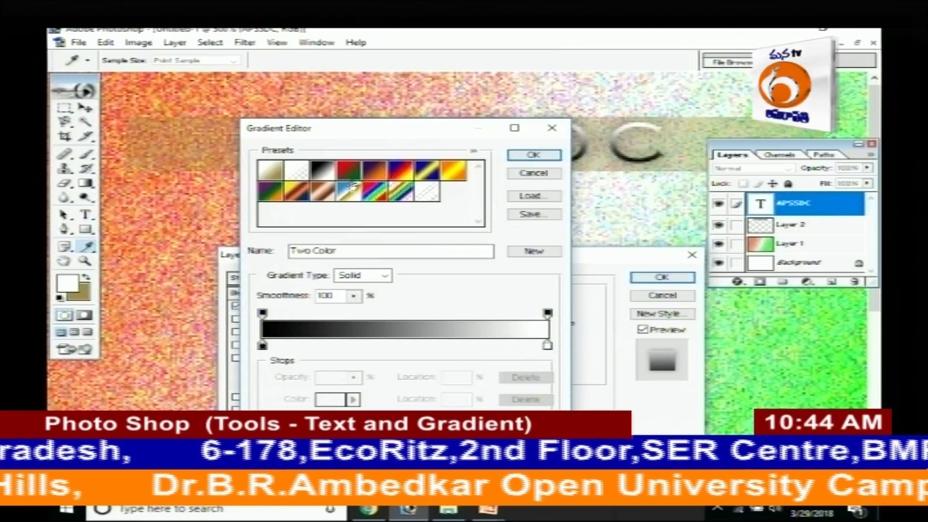
left_click(433, 172)
left_click(533, 155)
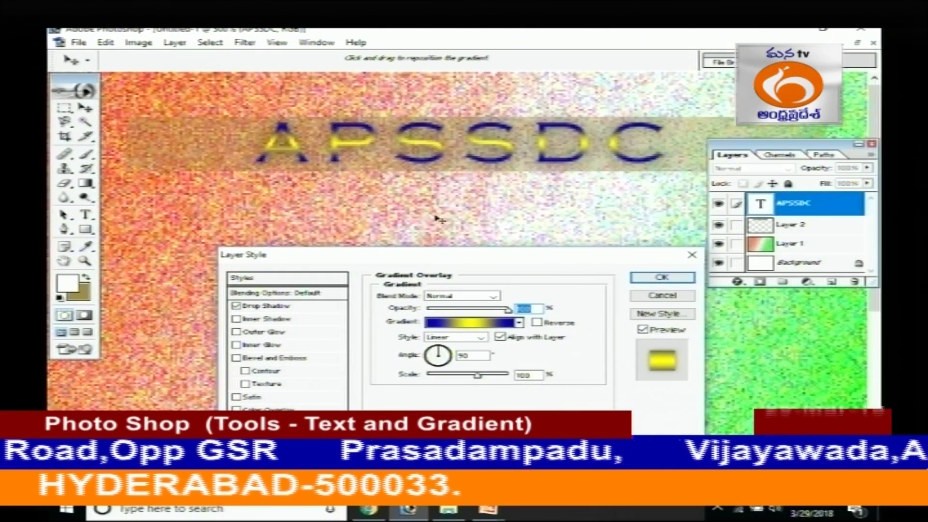
Step: Recolour the overlay gradient's first stop at 10% to orange FF7800 and its middle stop to white
left_click(449, 324)
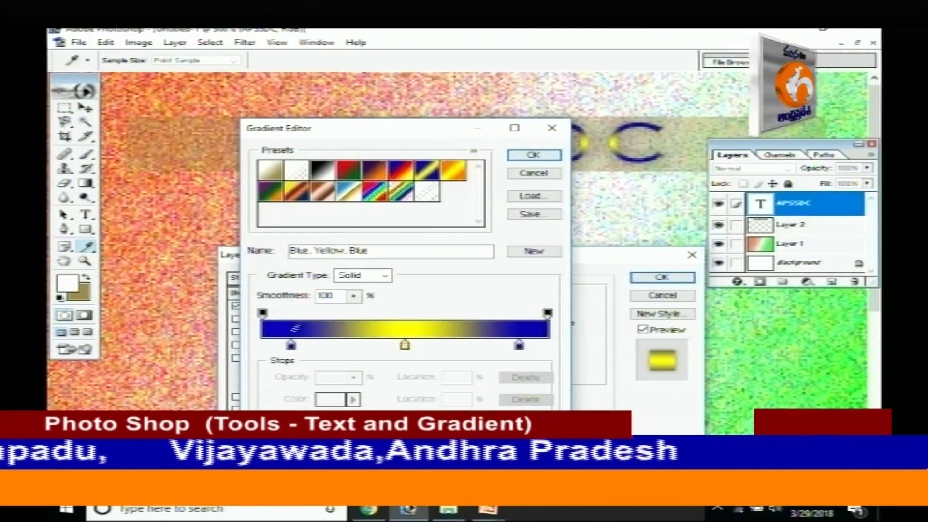
left_click(291, 345)
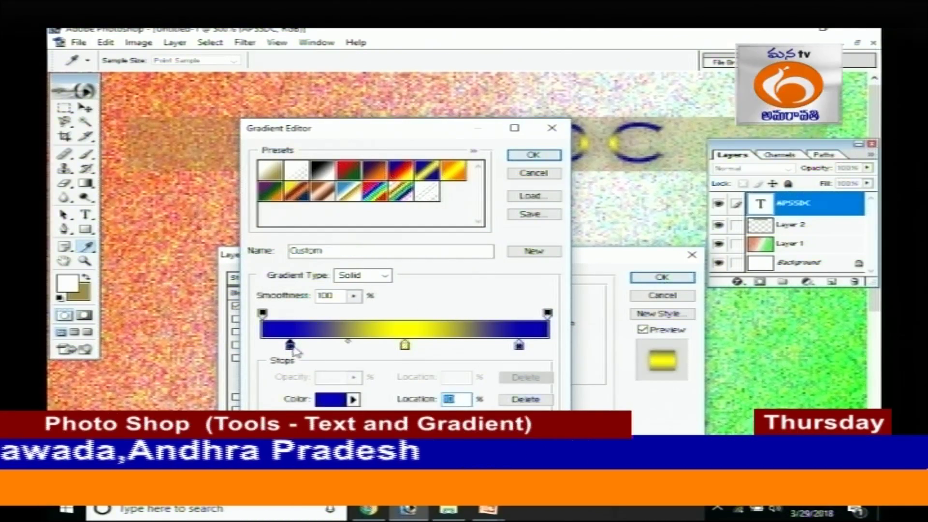
left_click(322, 395)
left_click(391, 247)
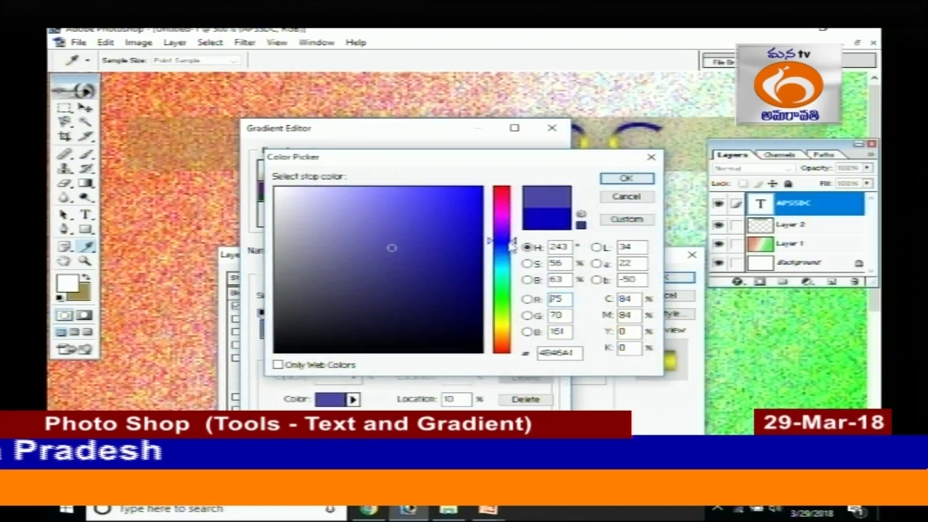
left_click_drag(500, 333, 506, 344)
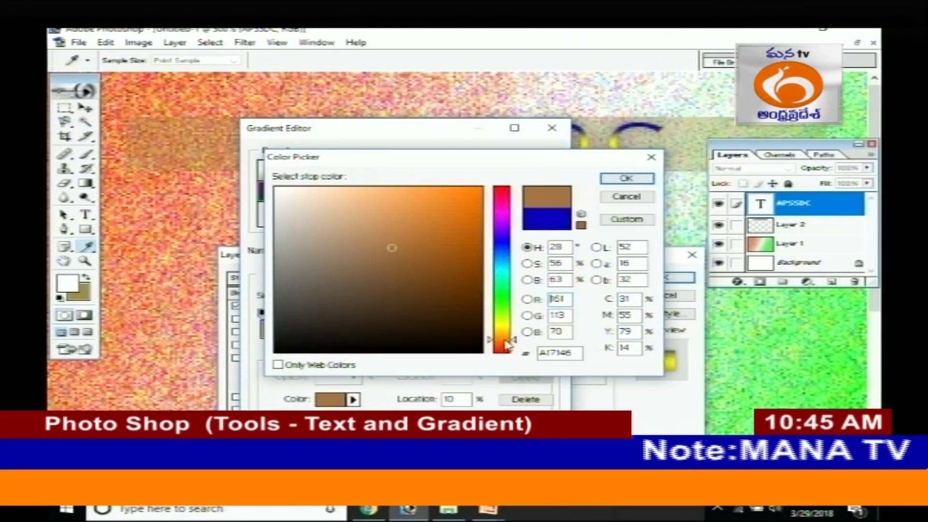
mouse_move(395, 245)
left_mouse_down()
mouse_move(456, 212)
mouse_move(553, 188)
left_mouse_up()
left_click(646, 184)
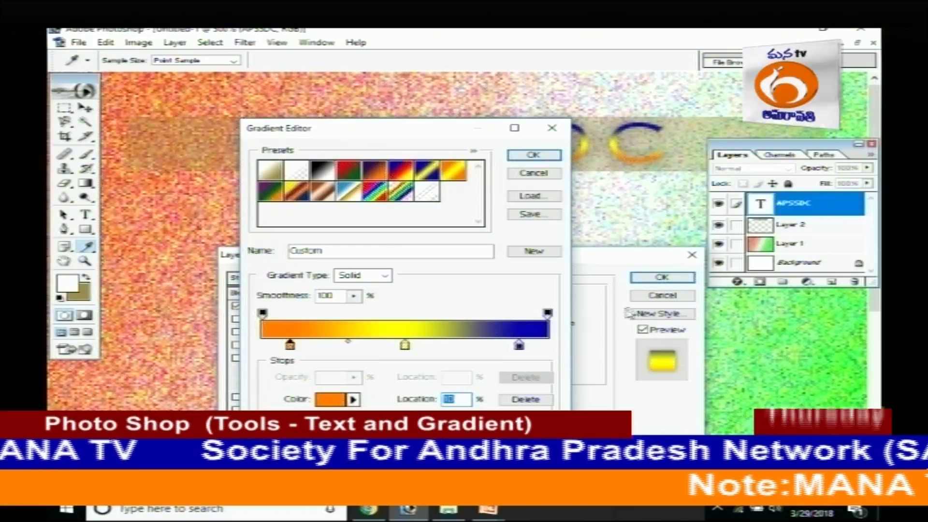
double_click(405, 344)
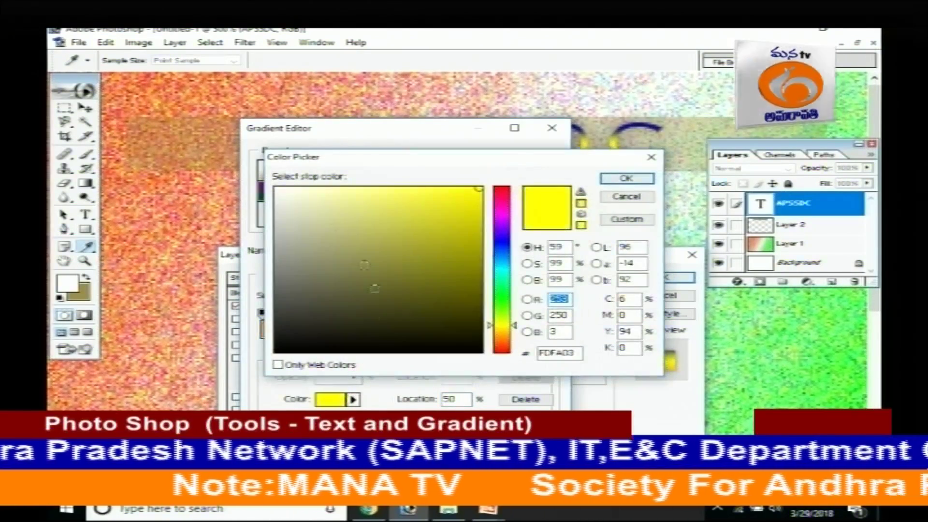
left_click(626, 178)
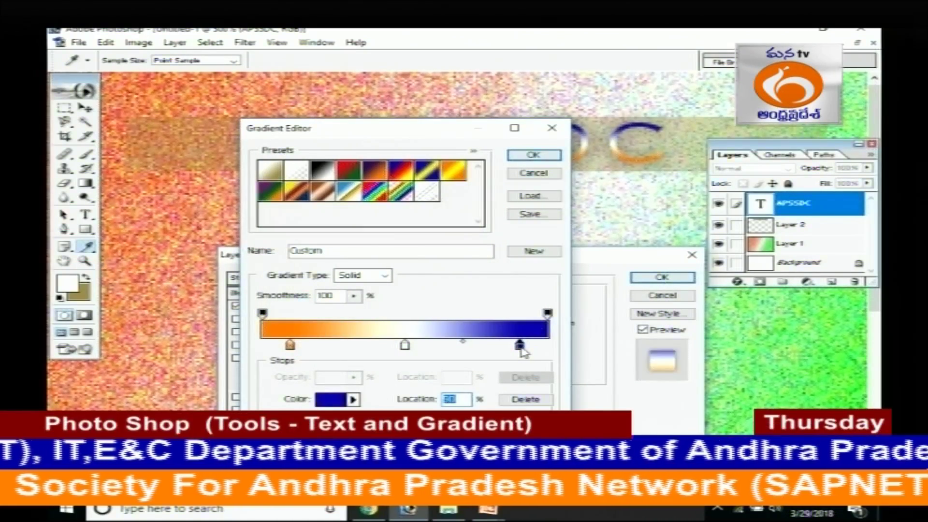
Step: Recolour the gradient's blue stop at 90% to light green 97FB35 and apply the gradient to the text
double_click(520, 346)
left_click(505, 296)
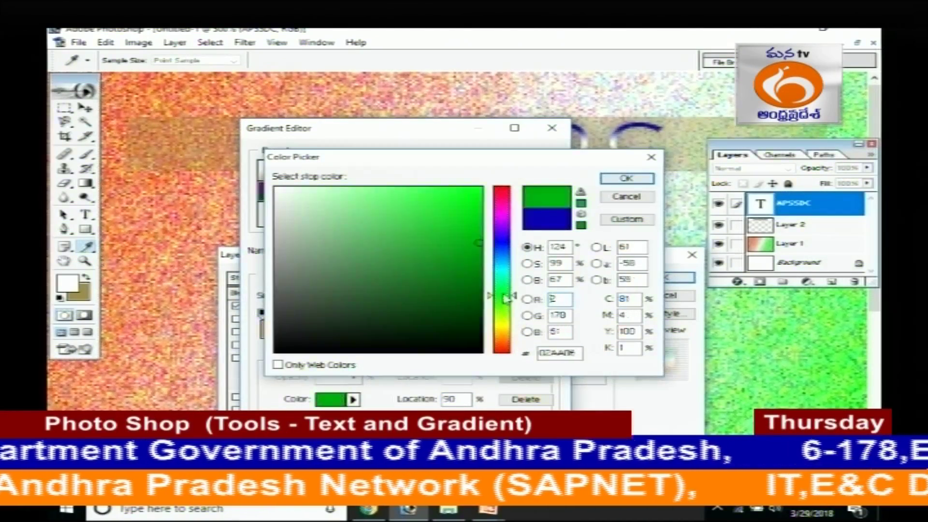
left_click(470, 187)
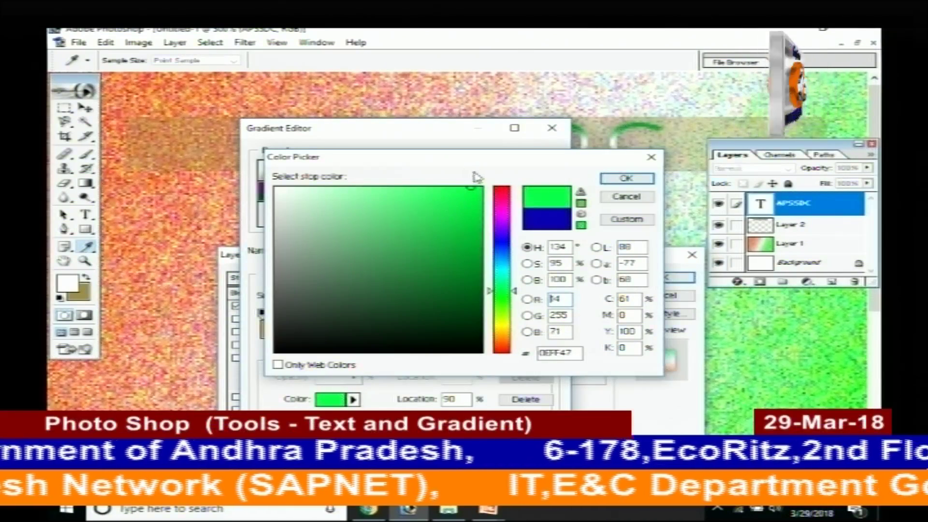
left_click(400, 194)
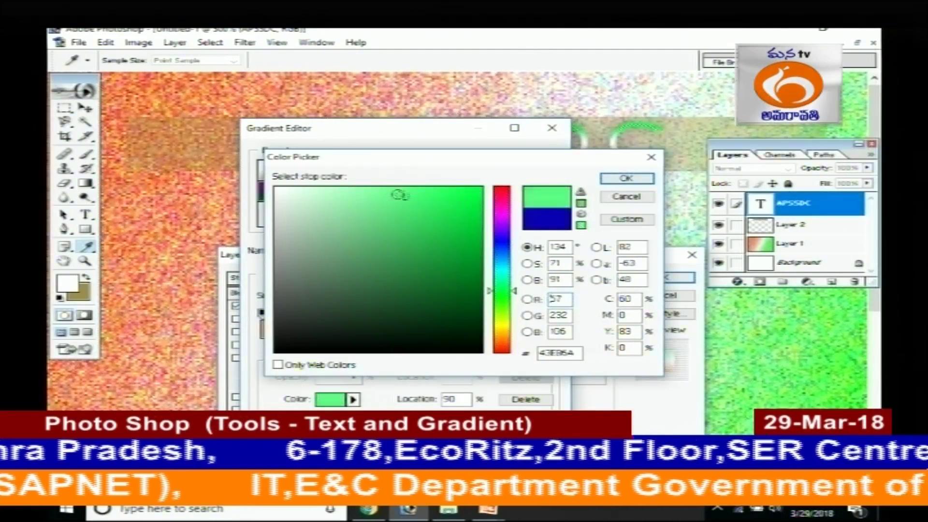
left_click(504, 311)
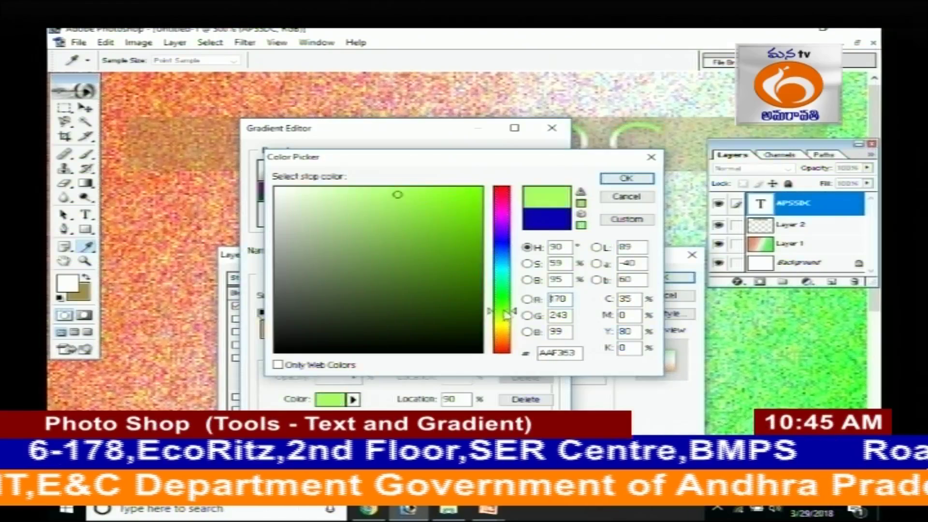
left_click(438, 189)
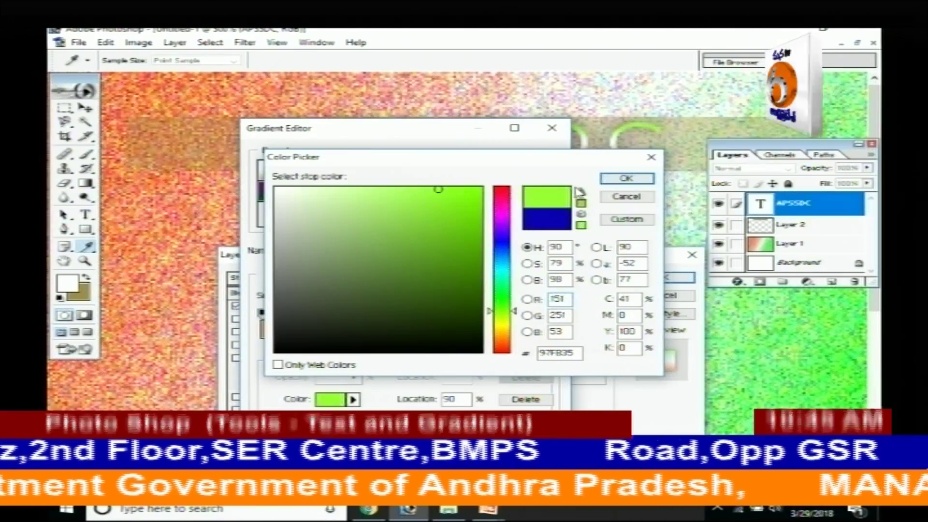
left_click(626, 178)
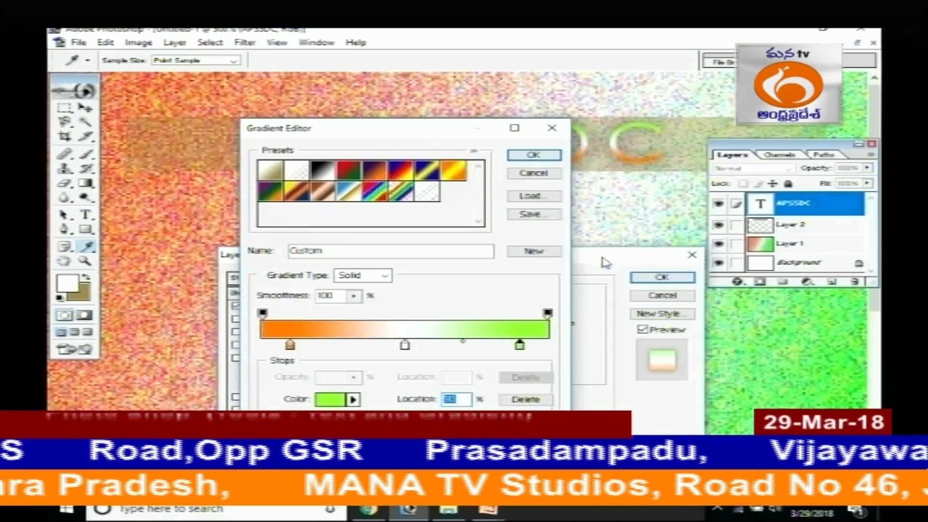
left_click(534, 156)
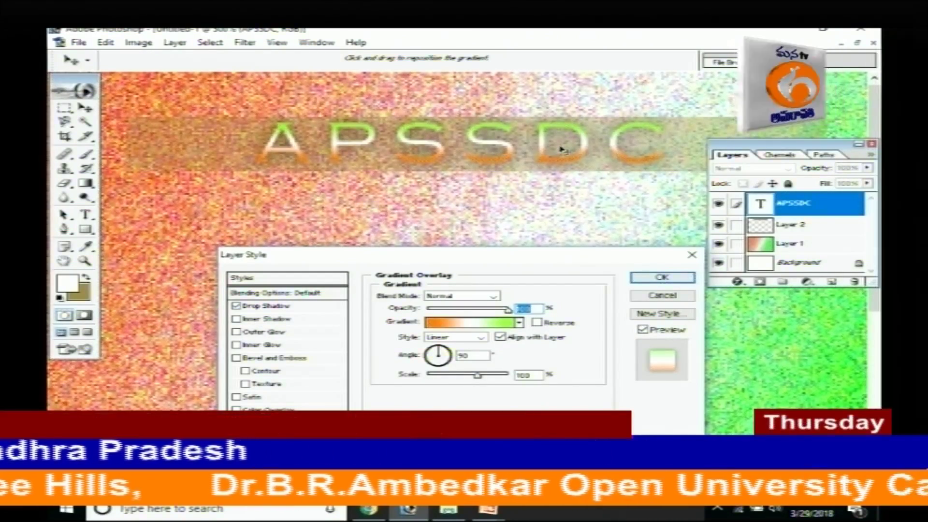
Step: Reopen the overlay gradient for editing and change its orange stop at 10% to bright green
left_click(508, 327)
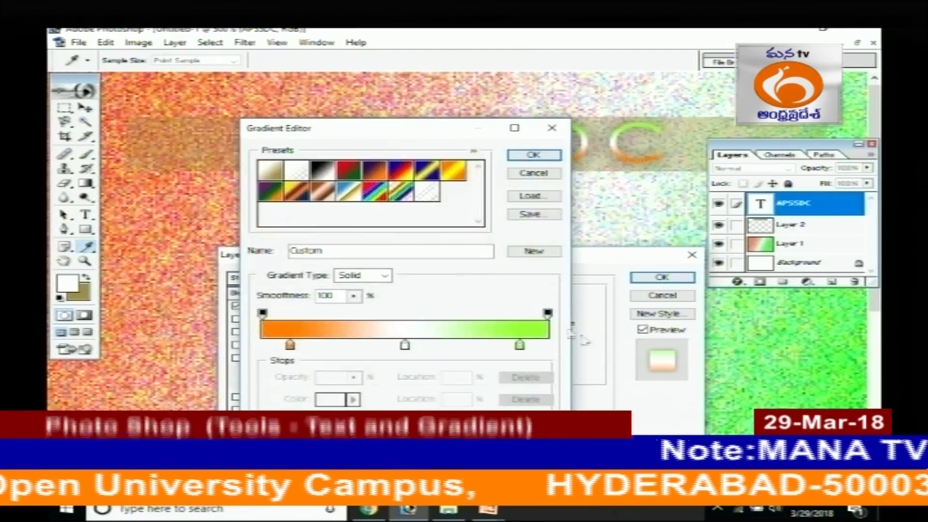
double_click(289, 344)
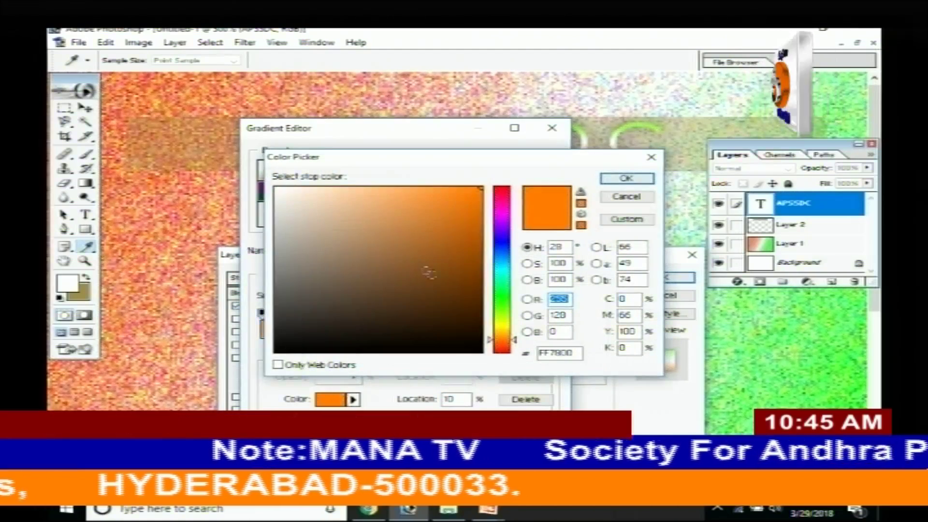
left_click_drag(513, 326, 512, 311)
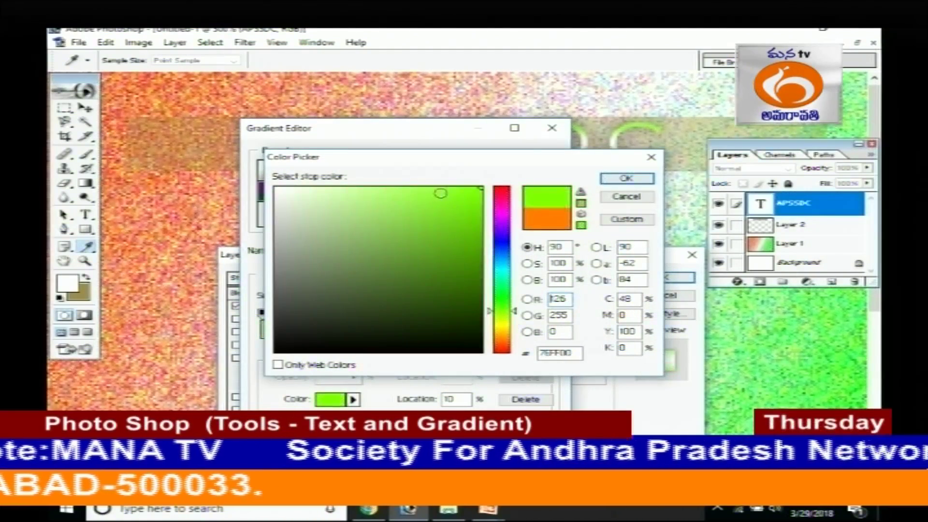
left_click_drag(441, 193, 454, 188)
left_click(626, 182)
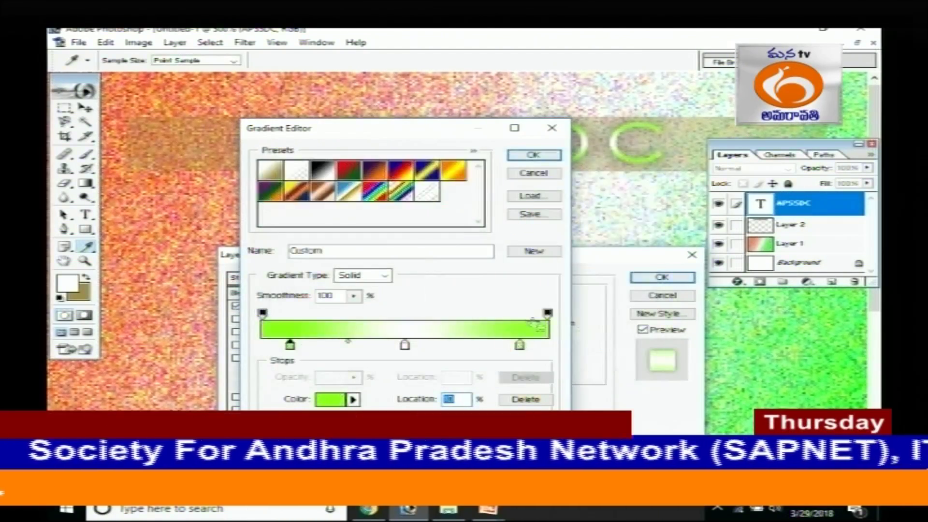
Step: Change the gradient's stop at 90% to orange FB8035 and apply the edited gradient to the text
left_click(520, 345)
double_click(520, 345)
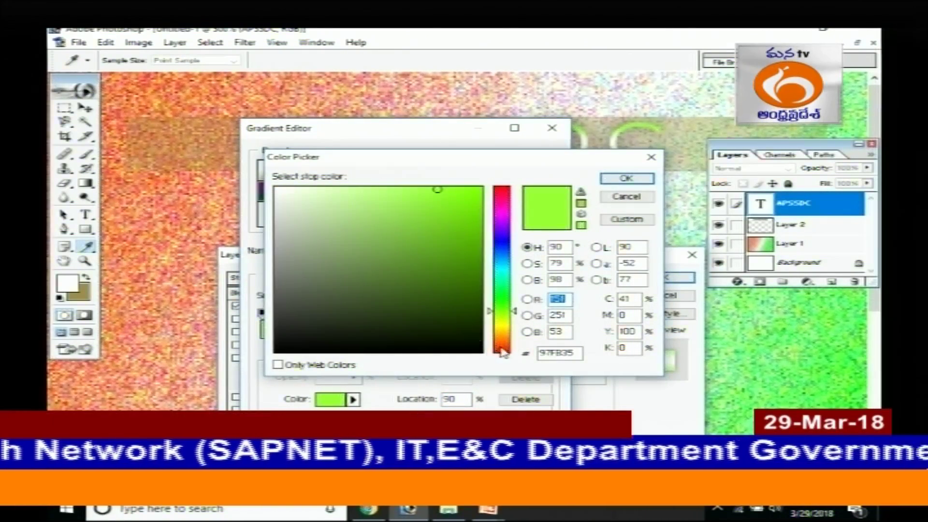
left_click_drag(503, 351, 509, 361)
mouse_move(501, 344)
left_mouse_down()
mouse_move(502, 336)
mouse_move(505, 347)
left_mouse_up()
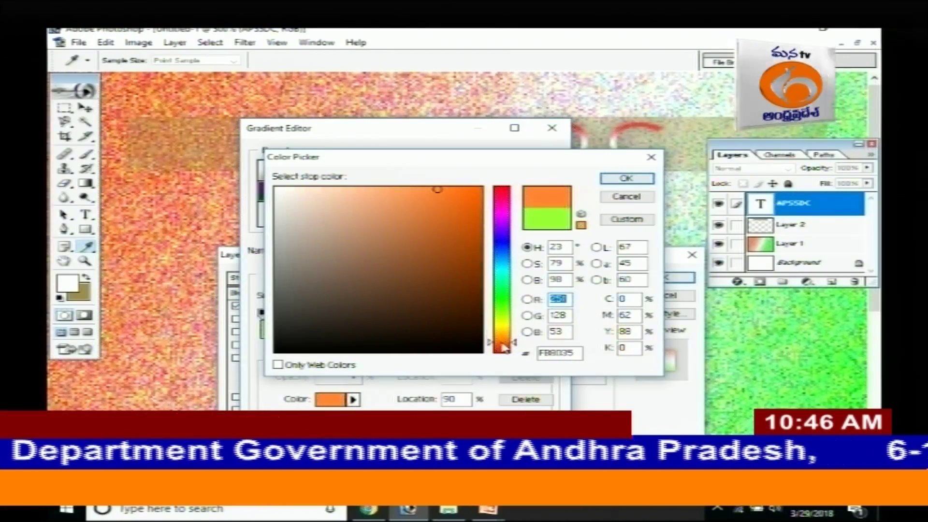
left_click(624, 177)
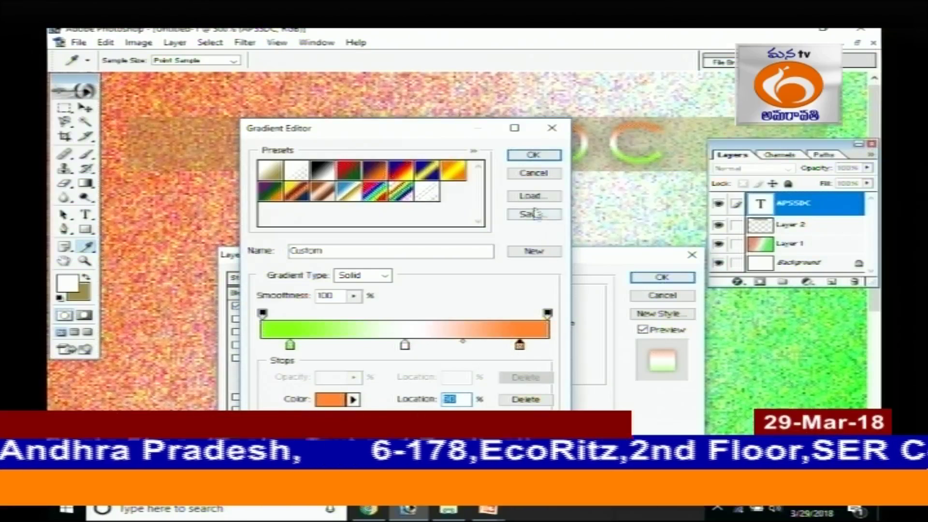
left_click(534, 155)
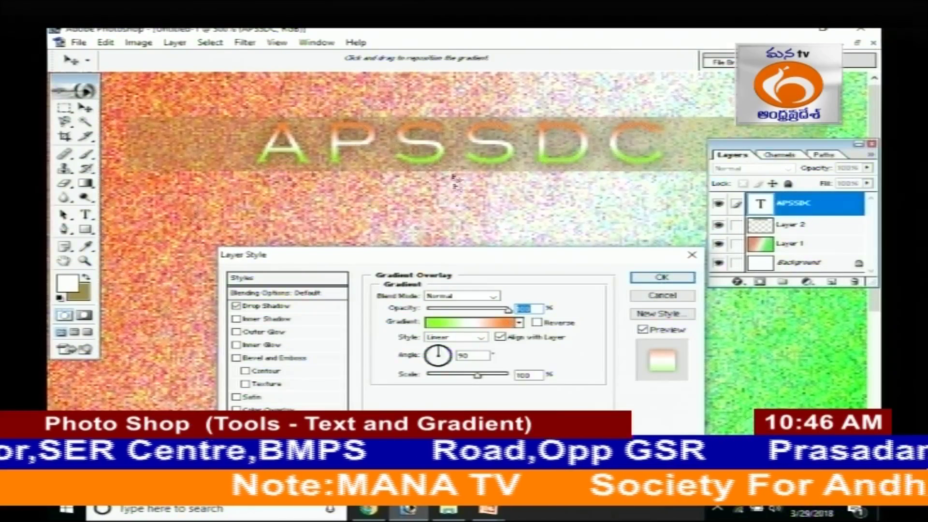
Step: Turn on the Inner Shadow and Outer Glow effects for the APSSDC text
left_click(273, 319)
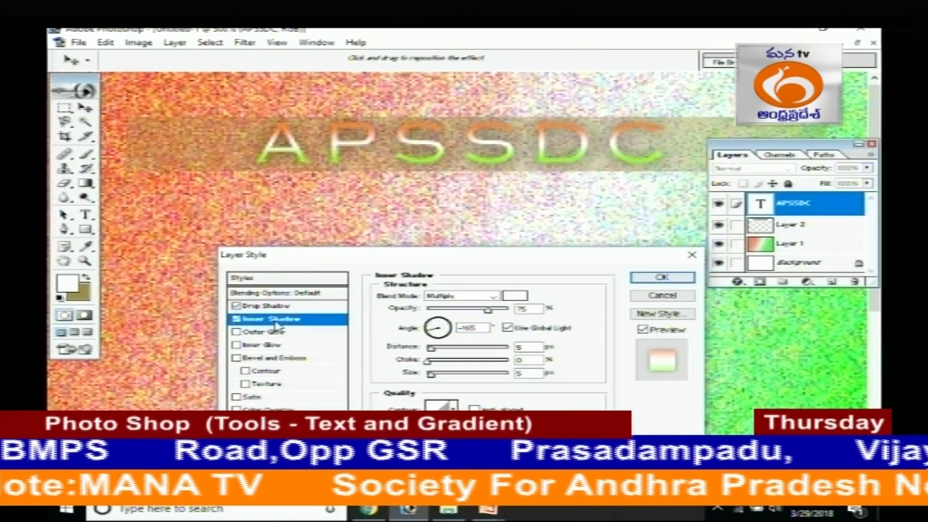
left_click(236, 332)
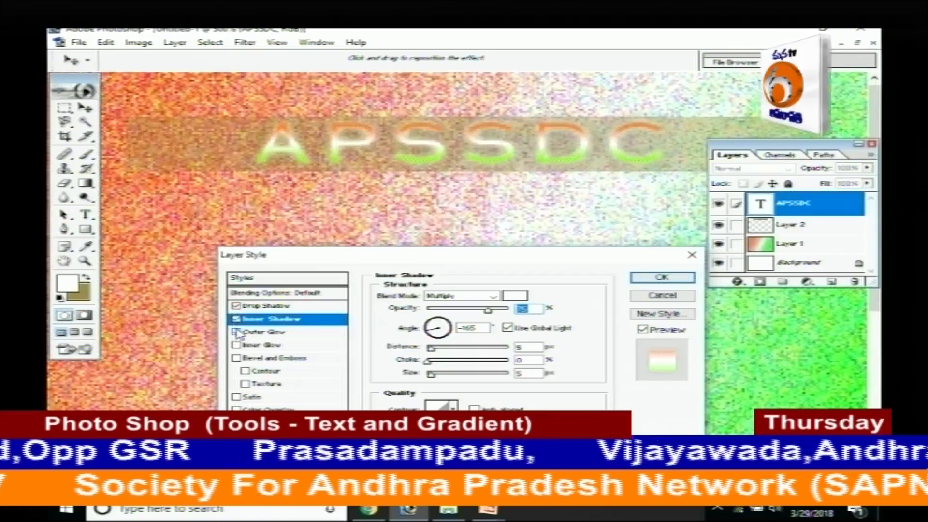
left_click(236, 332)
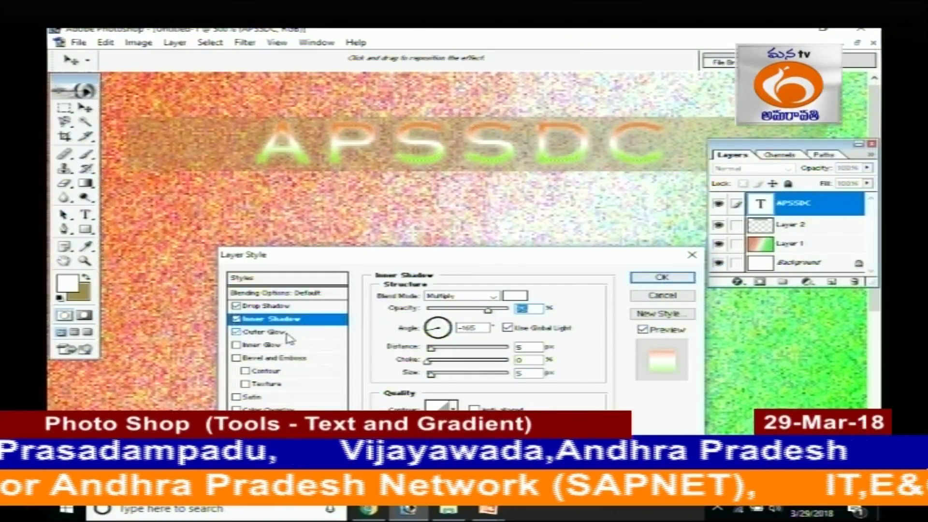
Step: Open the Outer Glow settings for the APSSDC text and recolour the glow gradient's stop at 0% to black 000000
left_click(286, 335)
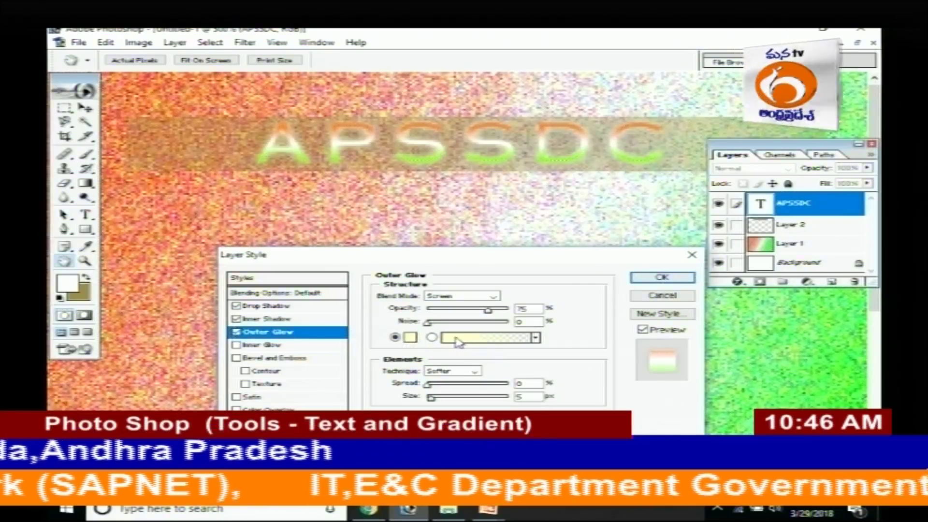
left_click(472, 340)
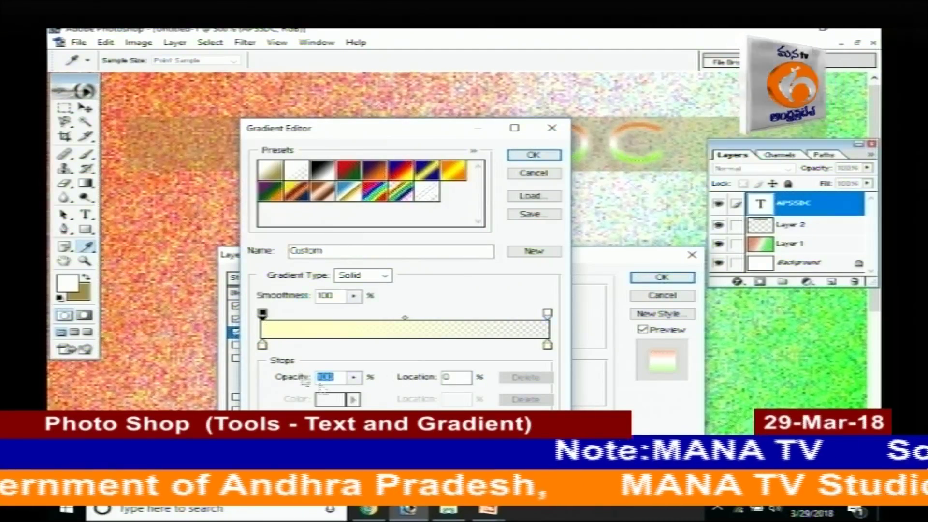
left_click(261, 345)
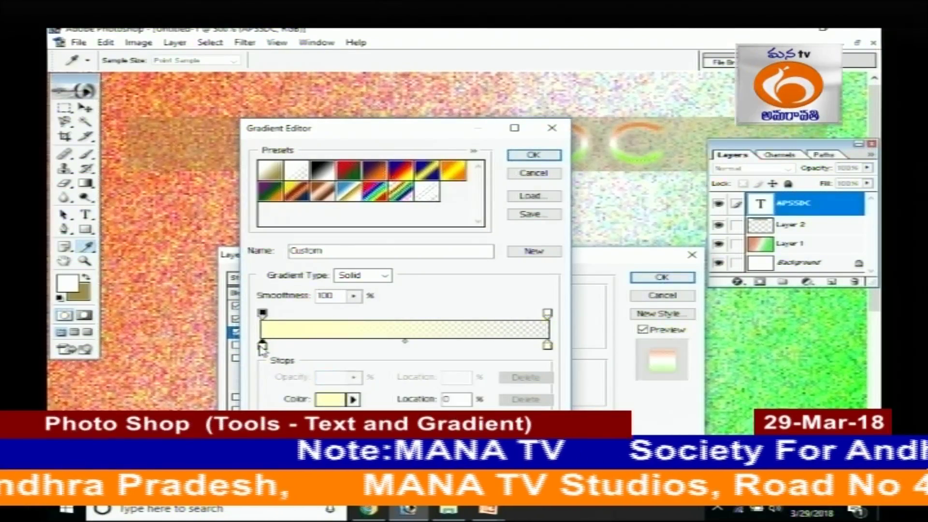
double_click(262, 345)
left_click(317, 325)
left_click(275, 351)
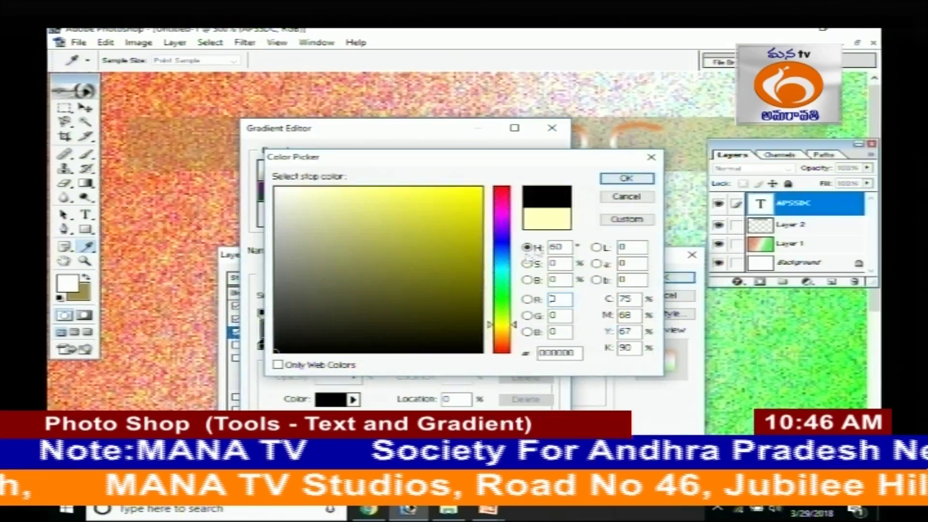
left_click(626, 178)
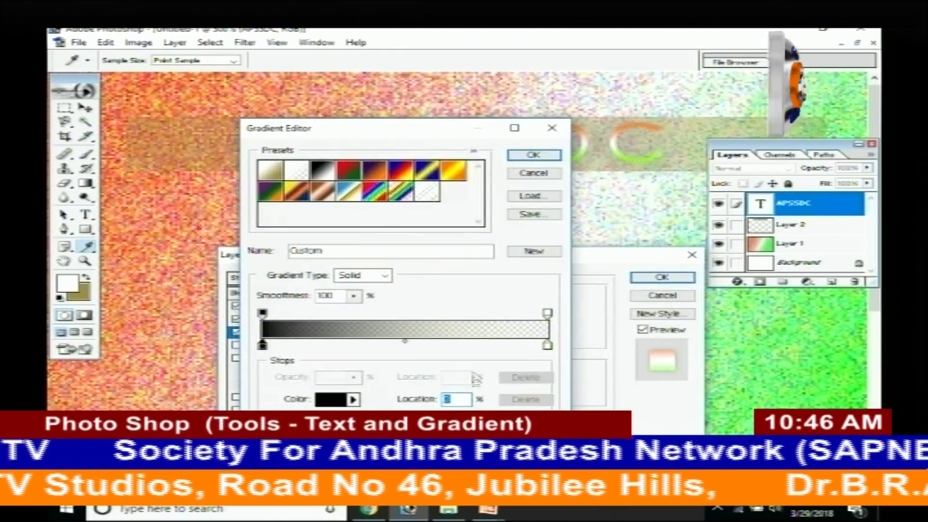
Step: Recolour the glow gradient's stop at 100% to black and apply the edited gradient to the outer glow
left_click(547, 344)
double_click(547, 344)
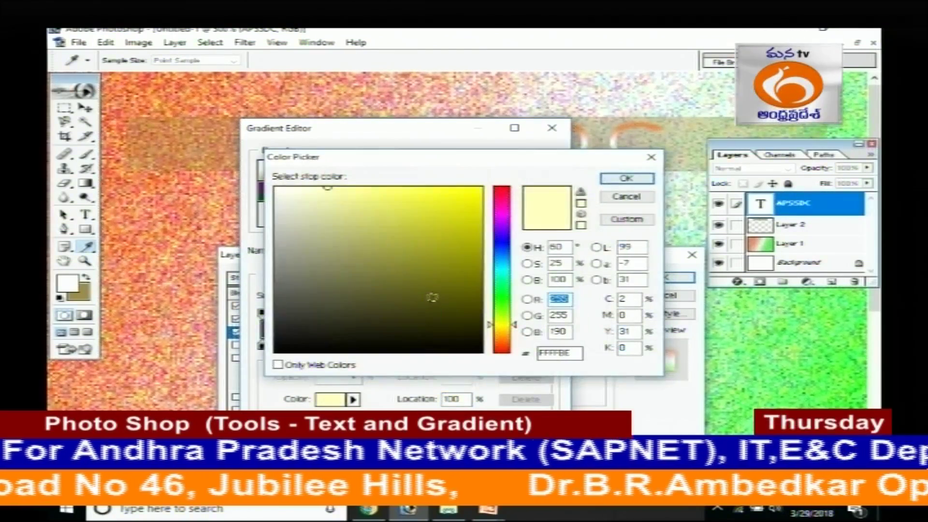
left_click(627, 196)
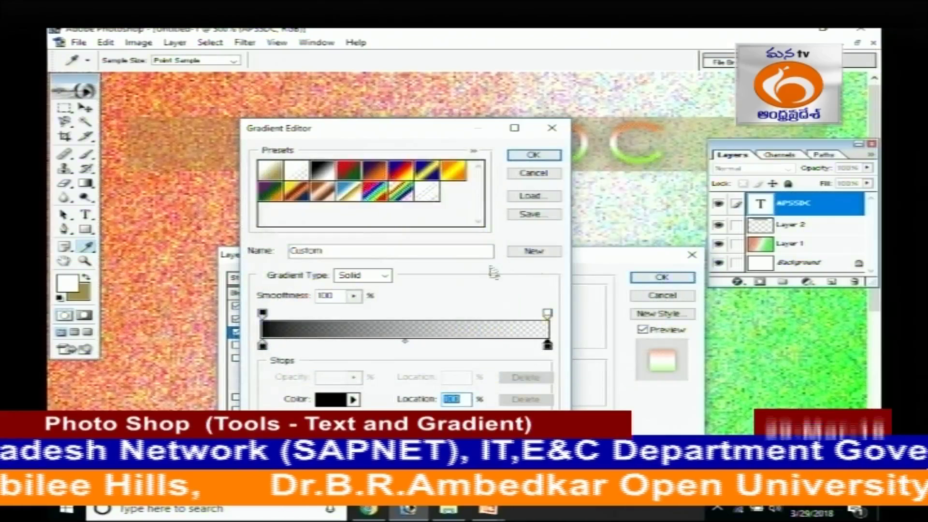
left_click(534, 155)
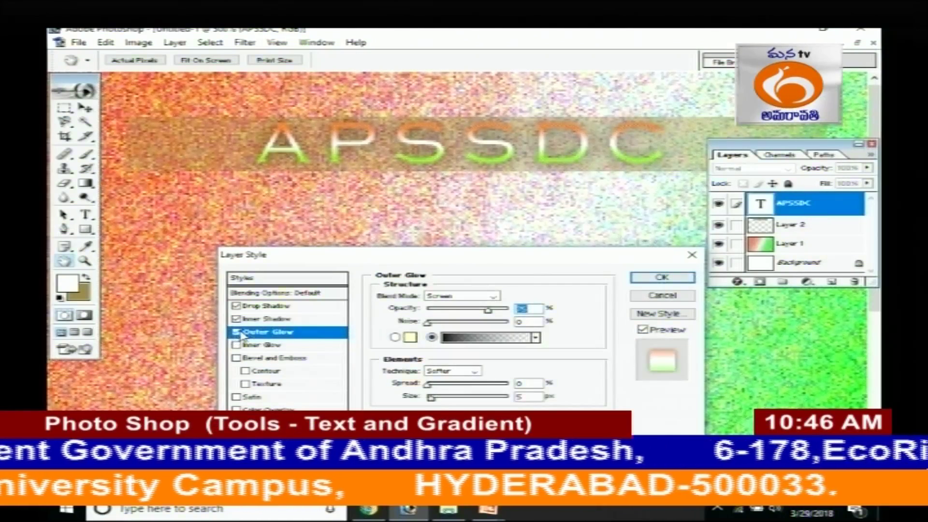
Step: Try Inner Glow on the text, turn off Inner Glow, Outer Glow and Inner Shadow, and accept the layer style
left_click(266, 344)
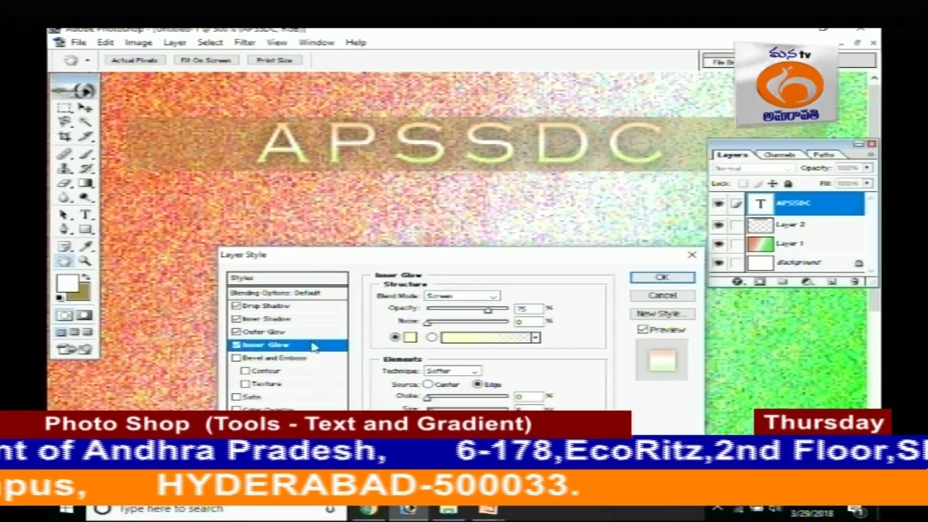
left_click(237, 344)
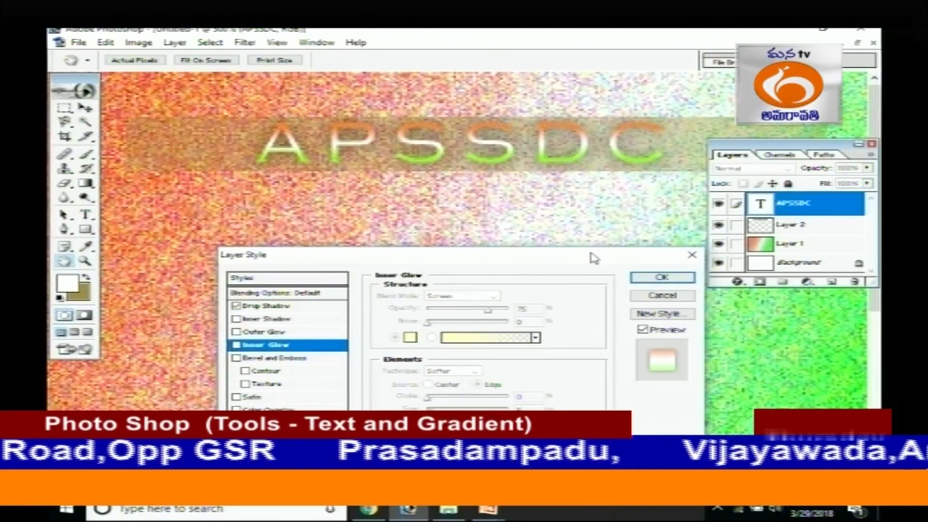
left_click_drag(594, 259, 472, 255)
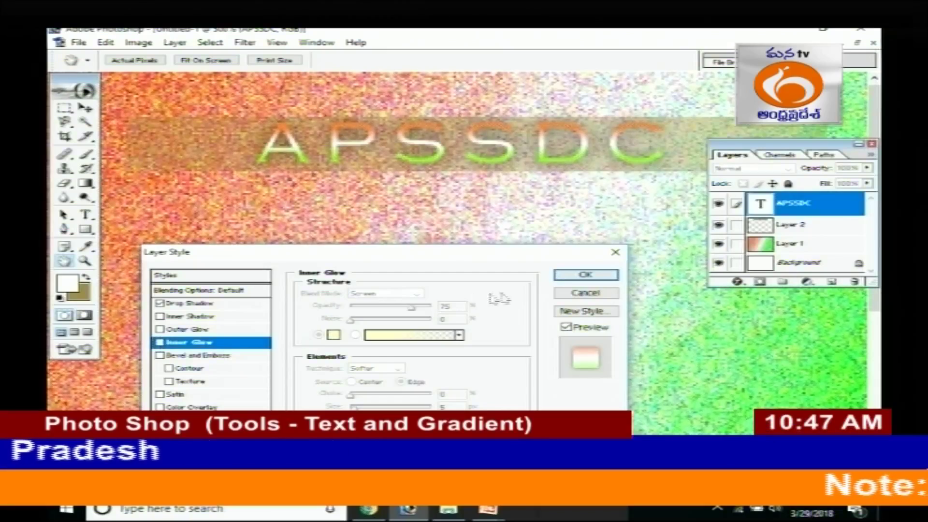
left_click(585, 275)
Step: Undo the layer style applied to the APSSDC title text
key("v")
key("ctrl+z")
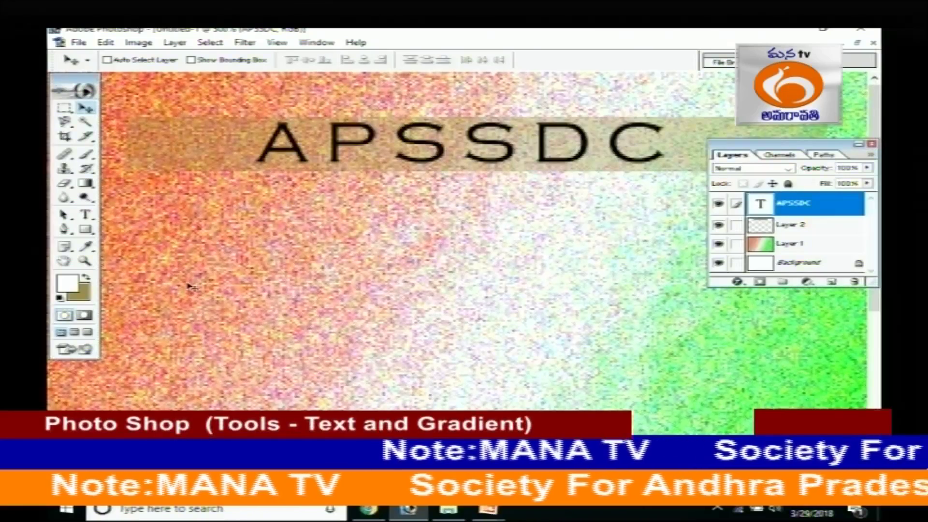
Step: Duplicate the APSSDC text layer and scale the copy to 185.4% width and 68.8% height
key("ctrl+0")
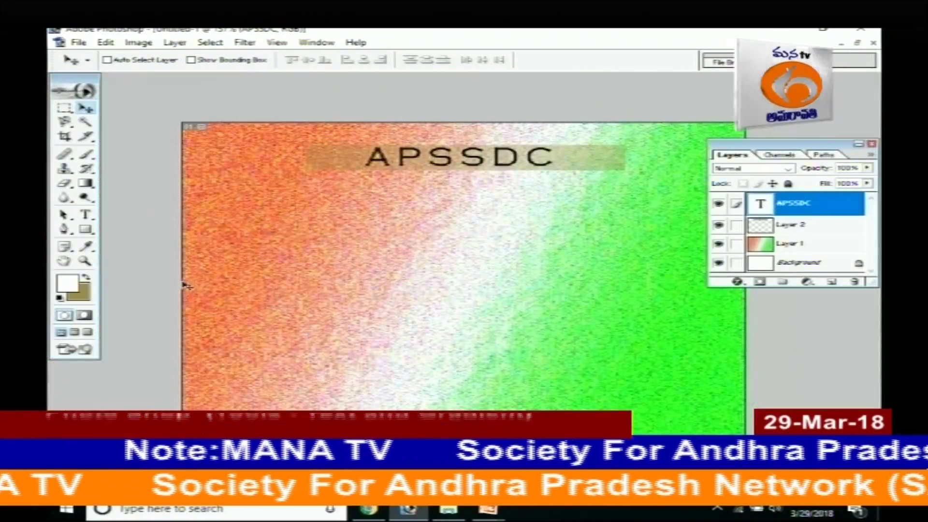
key("ctrl+t")
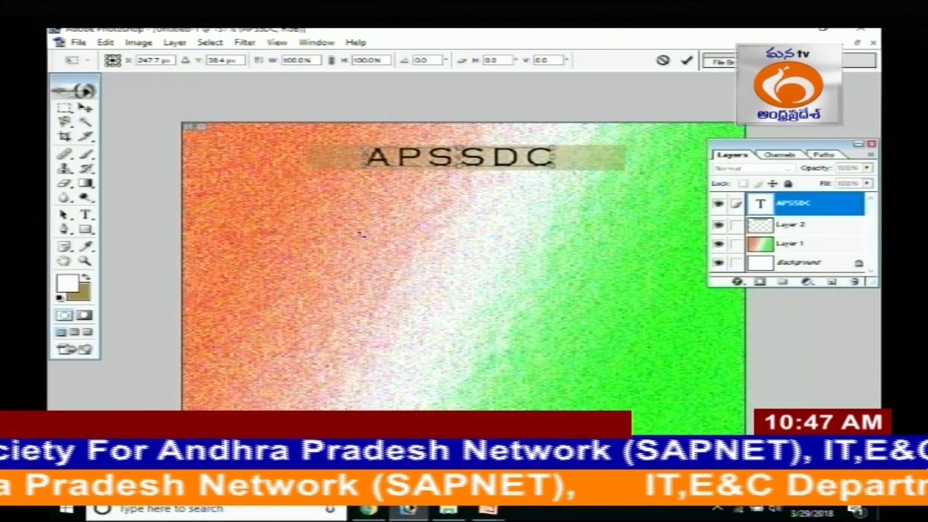
key("Return")
key("ctrl+j")
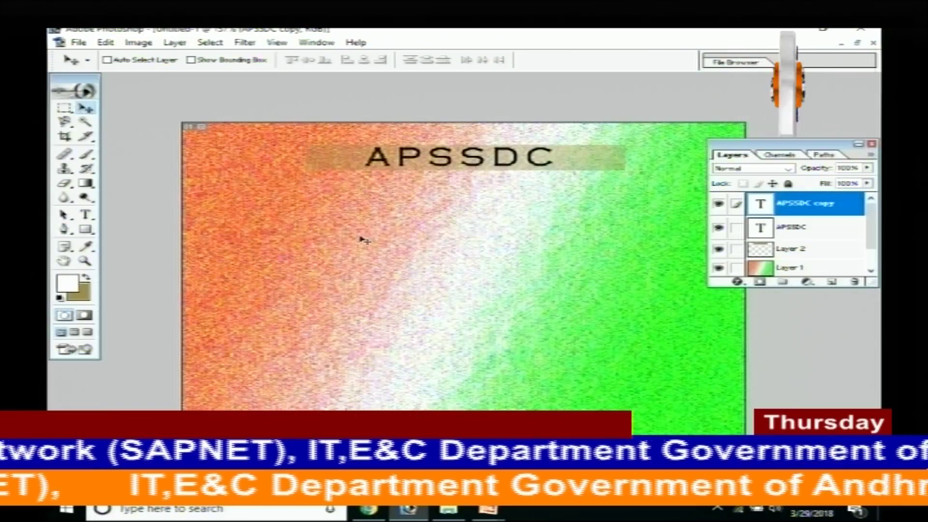
key("ctrl+t")
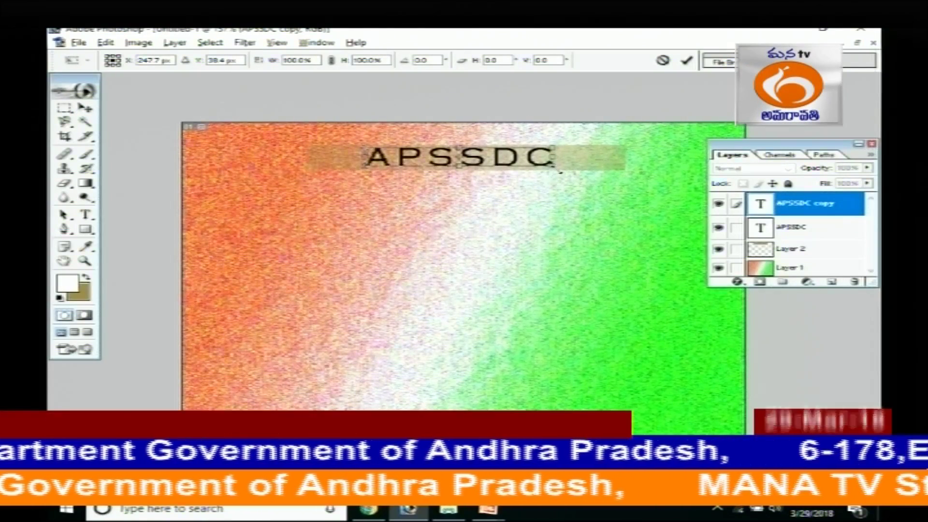
left_click_drag(556, 167, 633, 192)
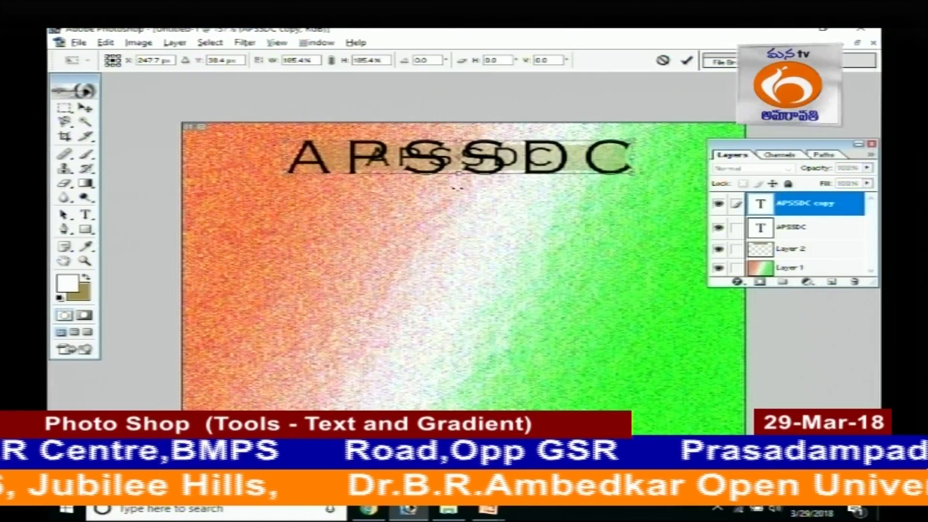
left_click_drag(458, 172, 458, 164)
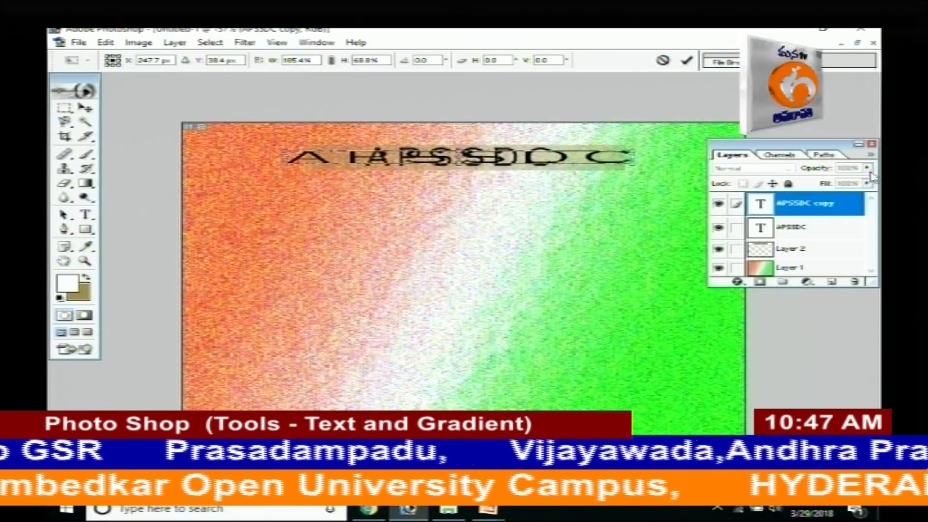
key("Return")
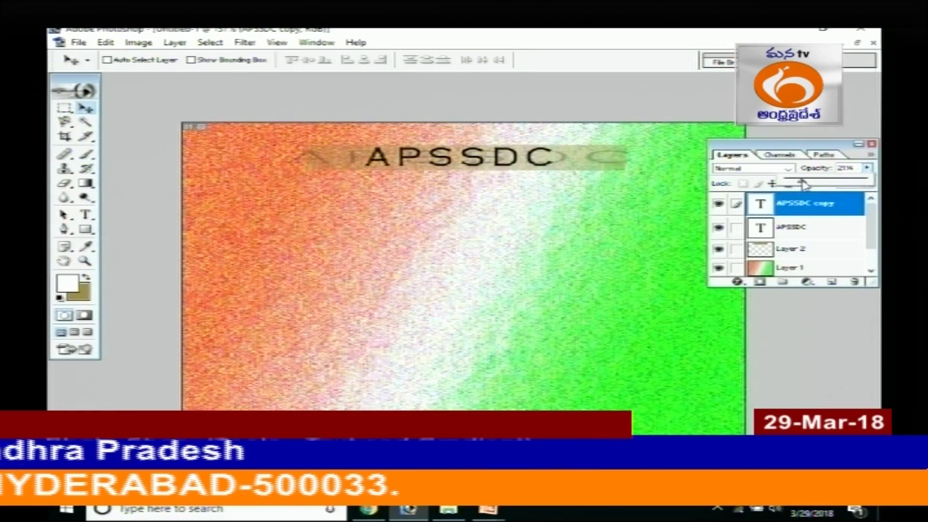
Step: Try a reduced opacity on the stretched text copy, and undo back to before the text layer was duplicated
left_click_drag(802, 183, 827, 184)
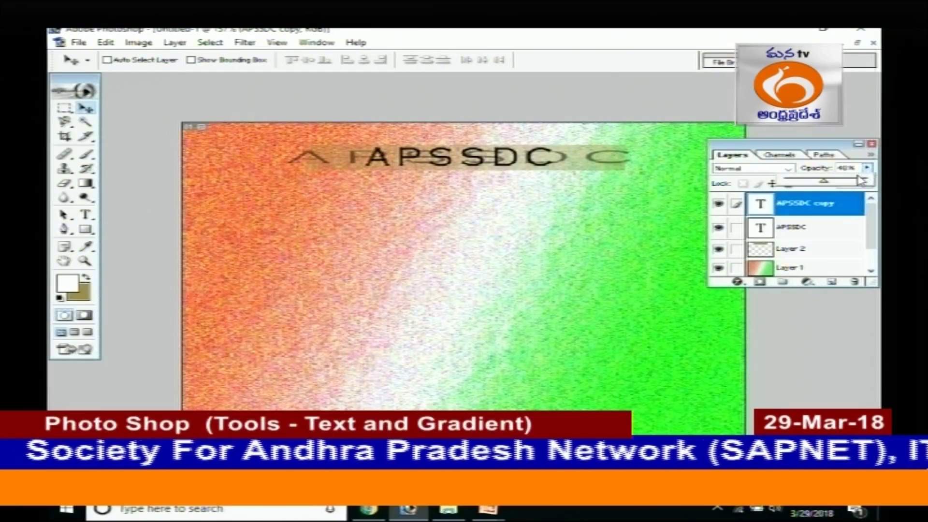
key("ctrl+alt+z")
key("ctrl+alt+z")
key("ctrl+alt+z")
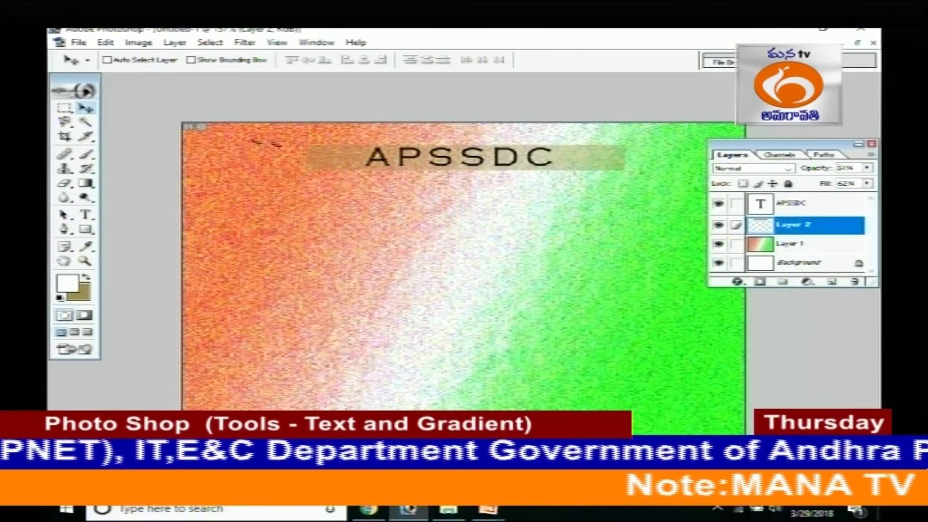
Step: Add the vertical text APSSDC near the left edge of the image with the Vertical Type tool
left_click_drag(85, 214, 220, 227)
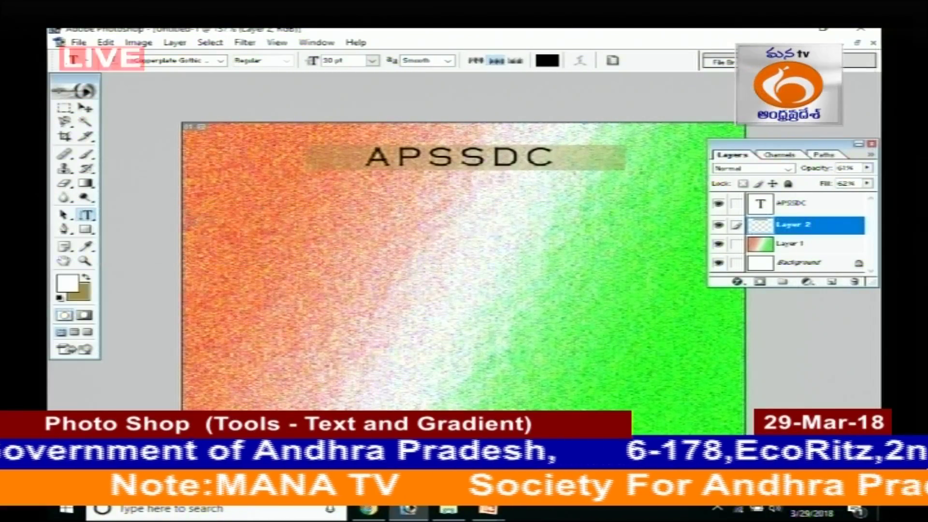
left_click(330, 218)
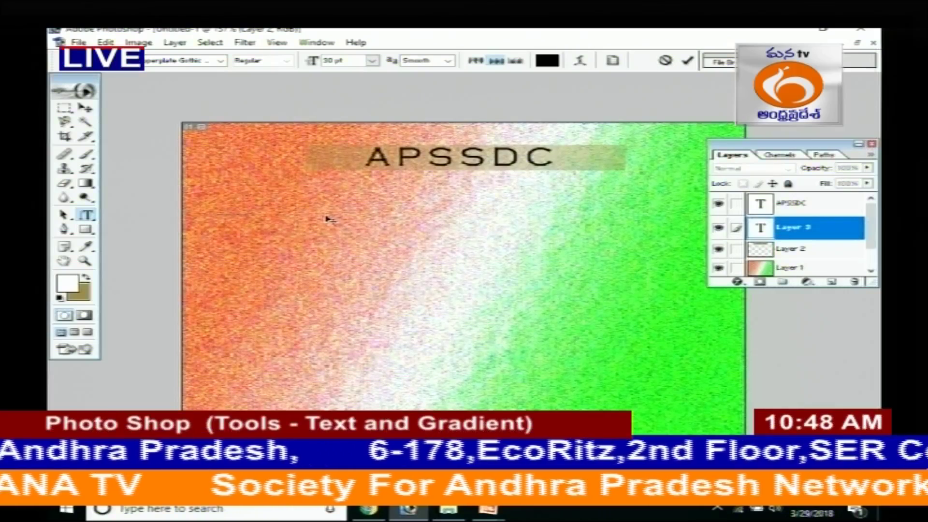
type("APSS")
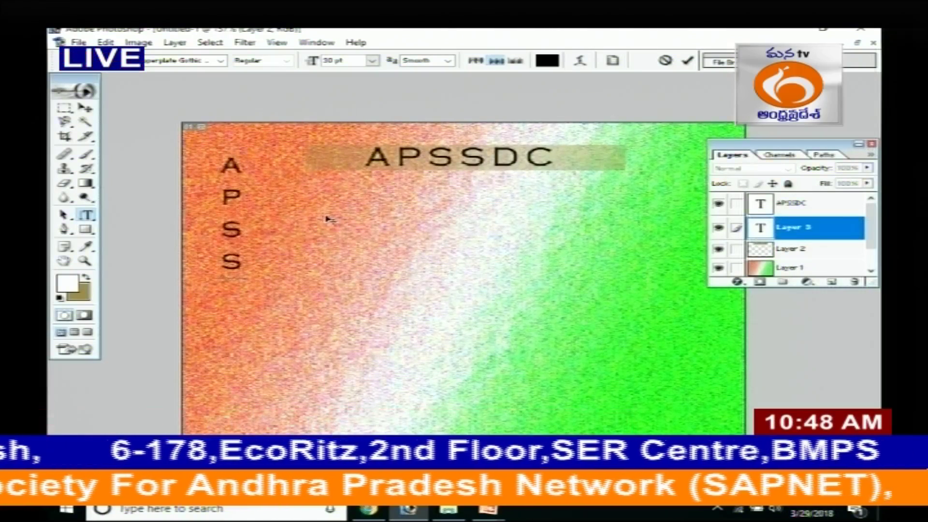
type("DC")
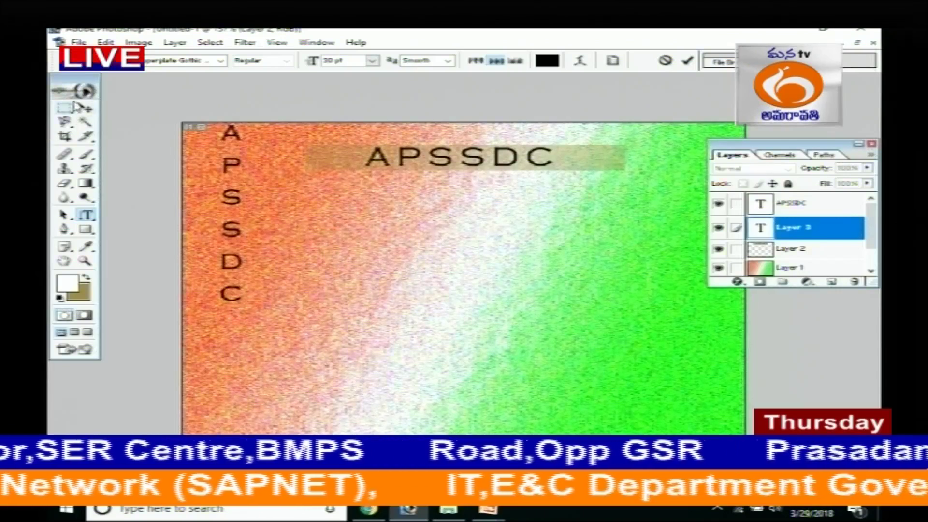
Step: Move the vertical APSSDC text so its first letter sits on the A of the horizontal title
left_click(85, 107)
left_click_drag(229, 163, 202, 246)
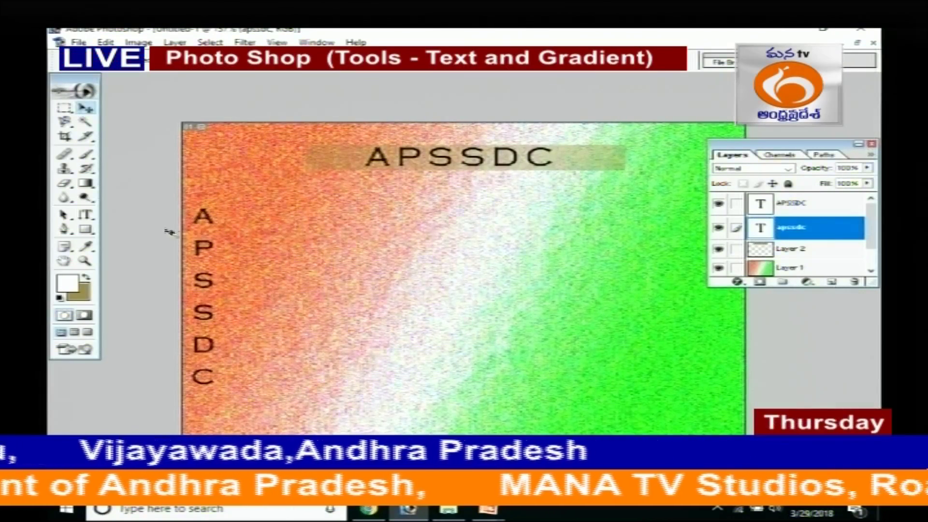
left_click_drag(202, 220, 378, 160)
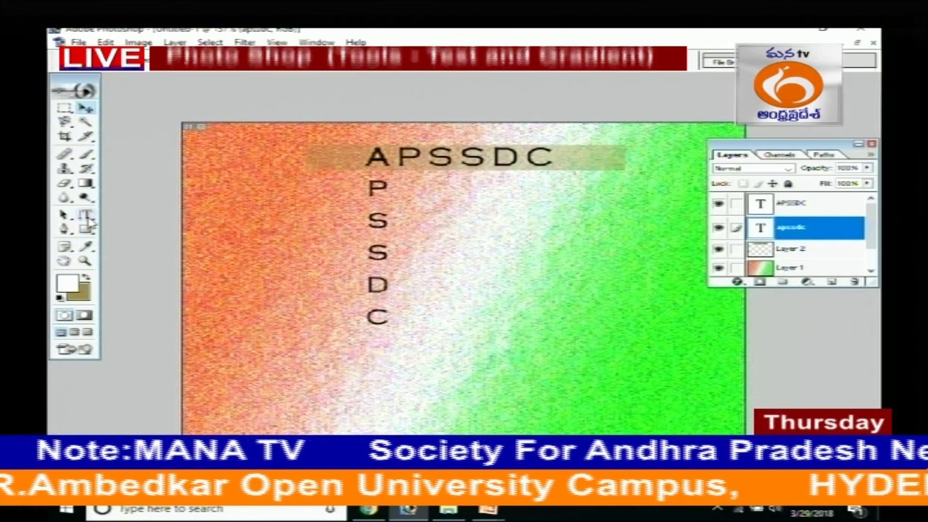
Step: Create a text-shaped selection reading APSSDC in the middle of the image with the Horizontal Type Mask tool
left_click_drag(86, 214, 160, 244)
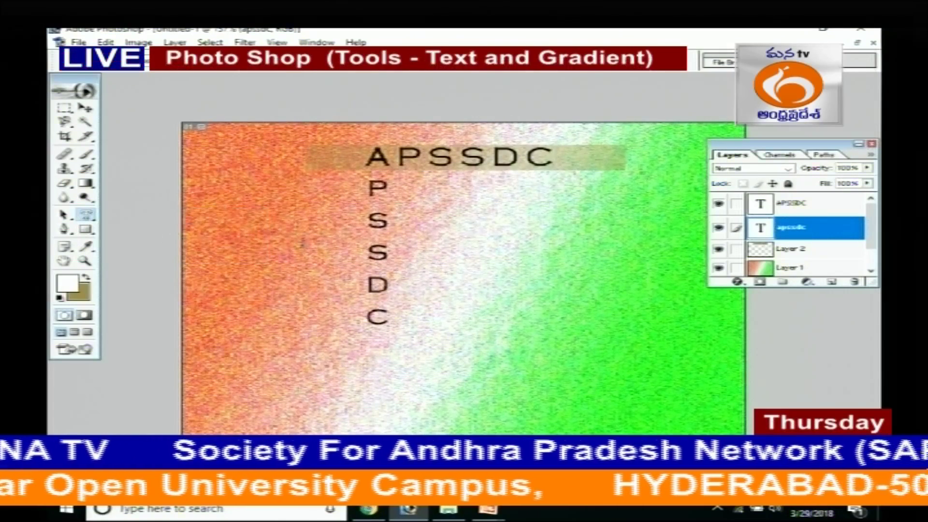
left_click(492, 237)
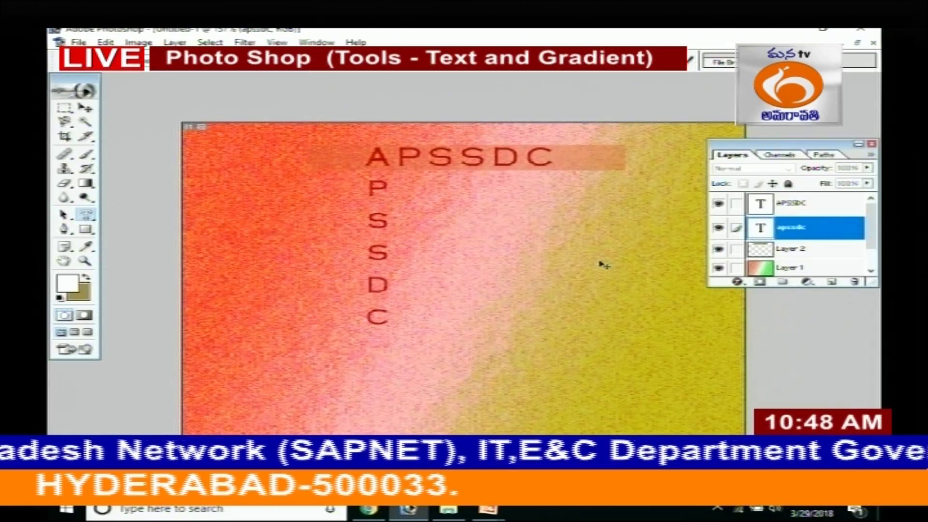
type("APSSDC")
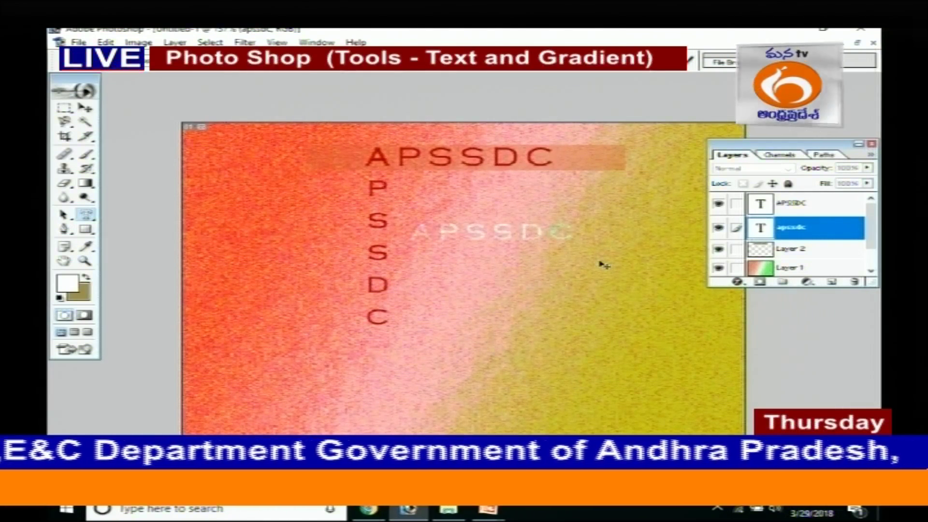
key("Return")
type("V")
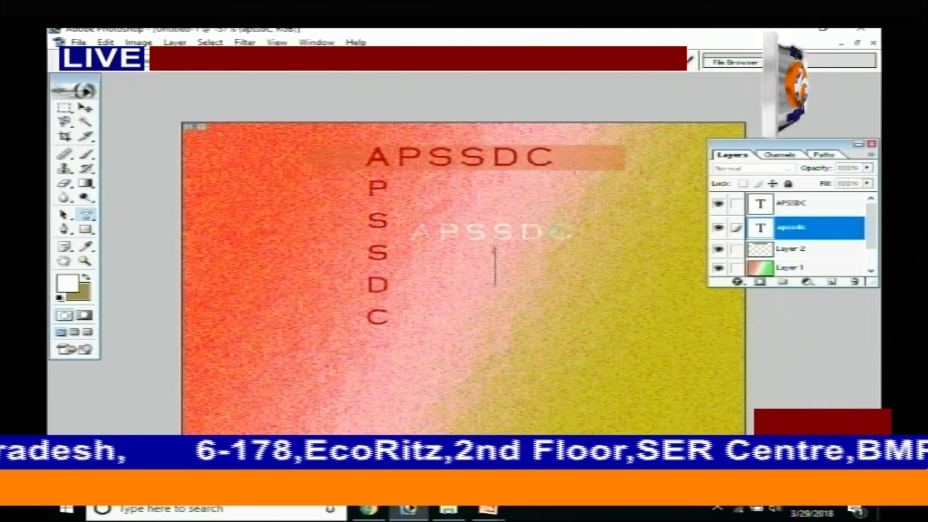
left_click(86, 107)
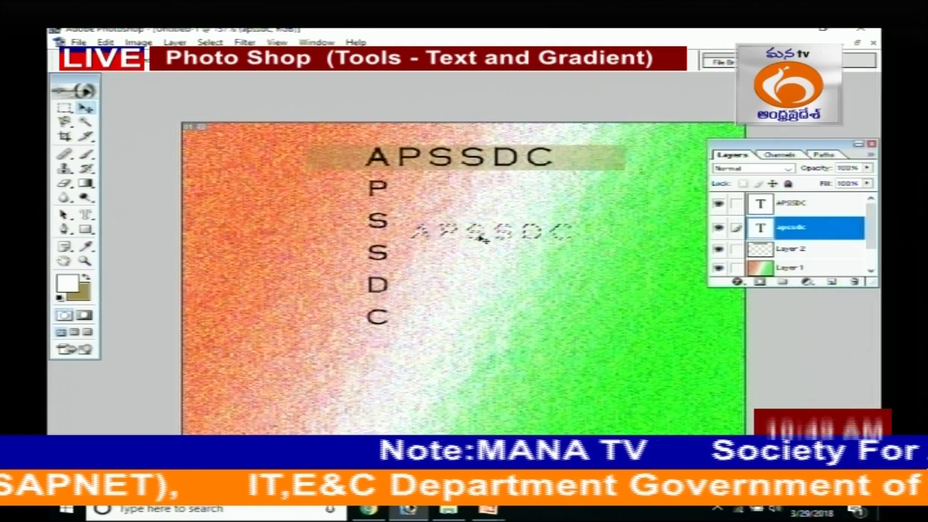
Step: Try moving the text-shaped selection together with the vertical text, and return both to their former position
left_click_drag(443, 261, 434, 236)
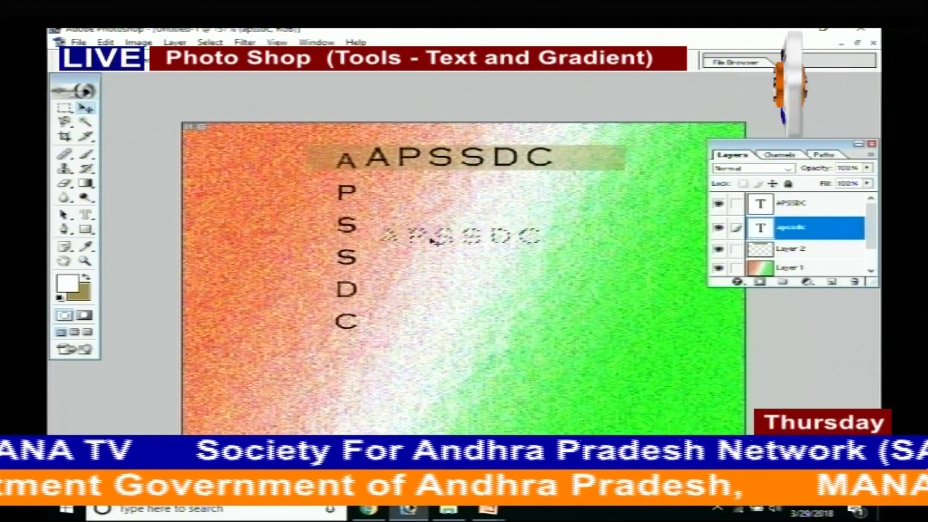
key("shift+Right")
key("shift+Right")
key("shift+Right")
key("shift+Right")
key("shift+Right")
key("shift+Up")
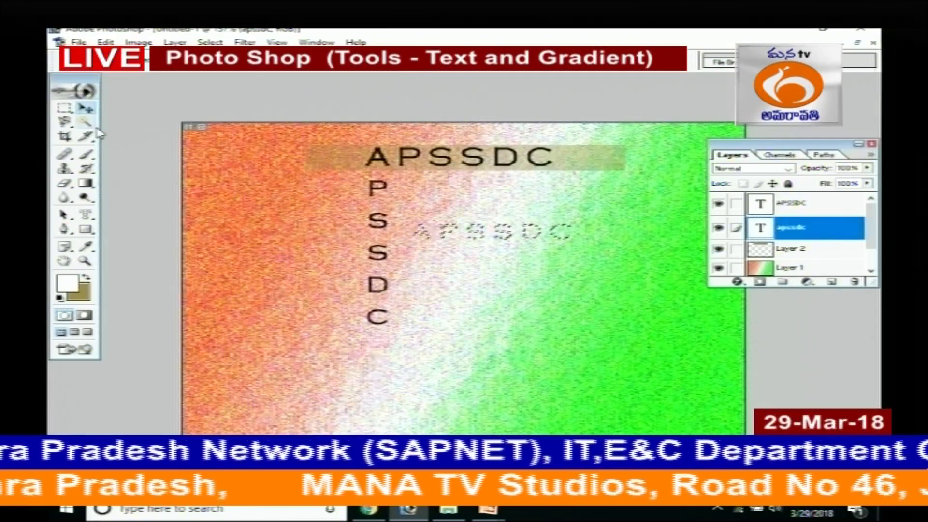
Step: Add a new layer and create a horizontal text-shaped selection reading APSSDC on it, in the middle of the image
left_click(829, 282)
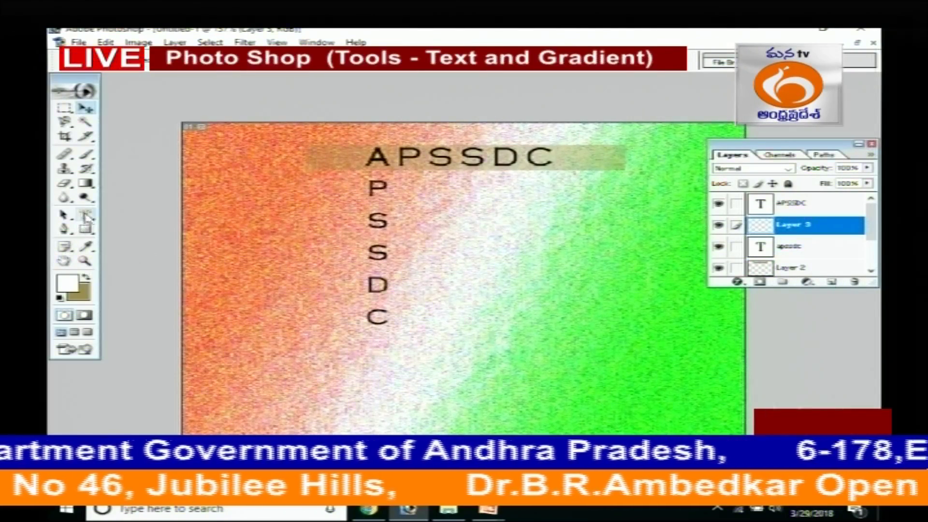
left_click(481, 243)
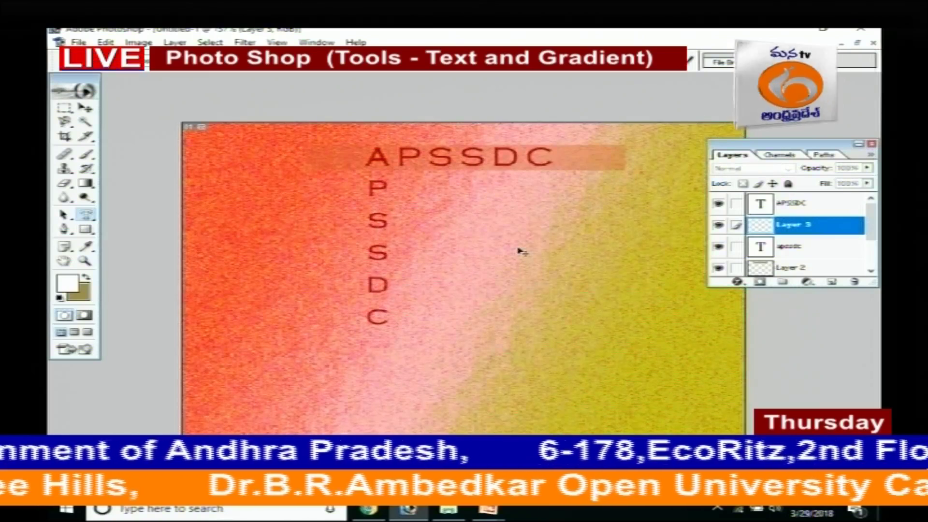
type("APSS")
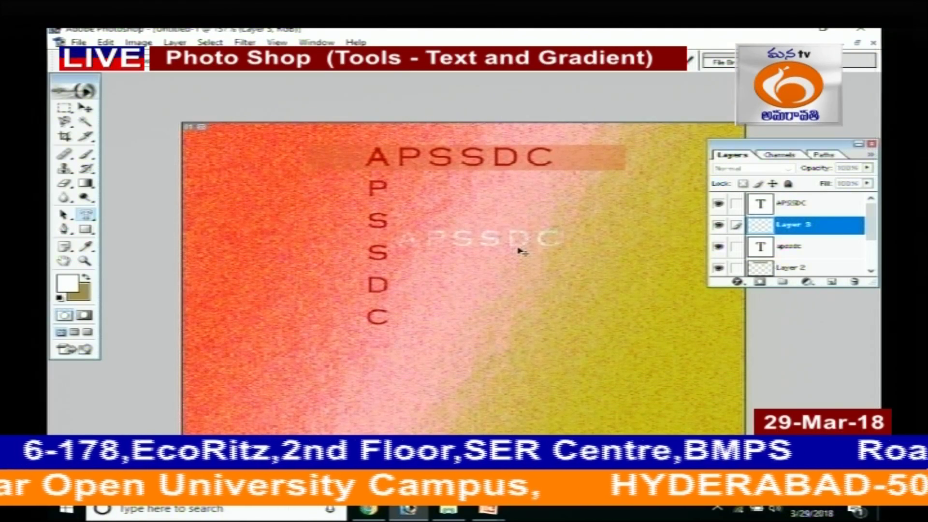
type("DC")
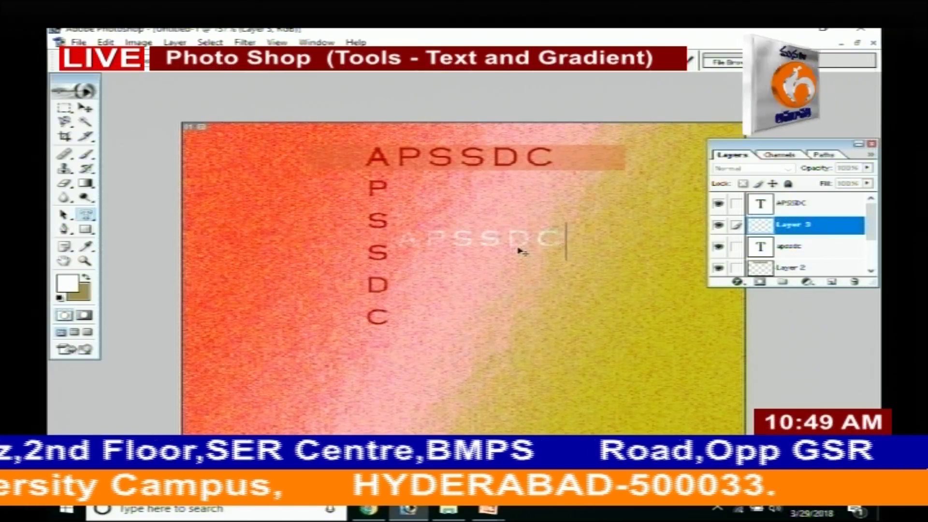
key("Return")
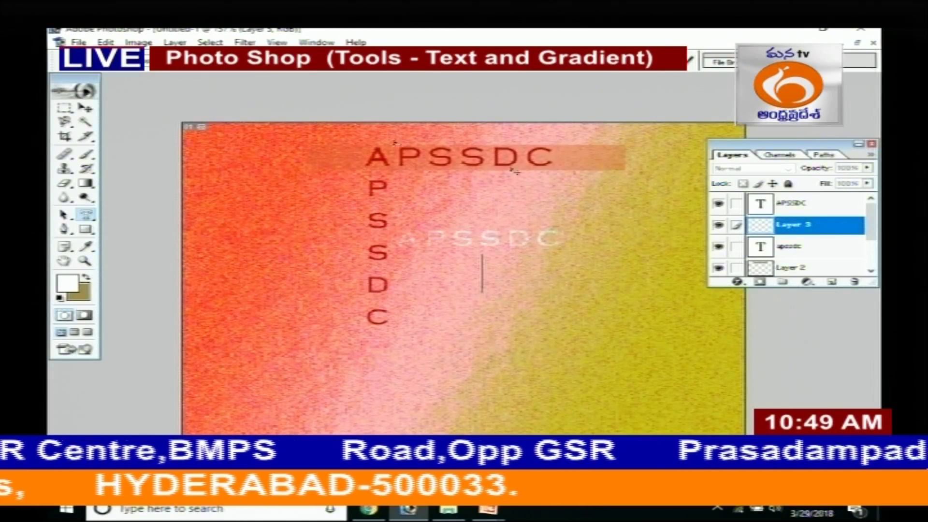
left_click(84, 109)
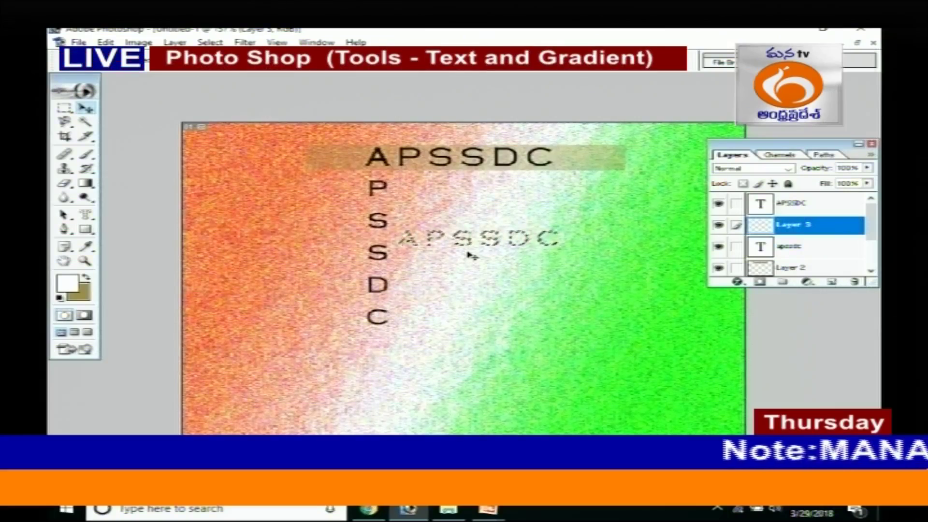
Step: Fill the APSSDC text-shaped selection with the olive background color
key("ctrl+plus")
key("ctrl+plus")
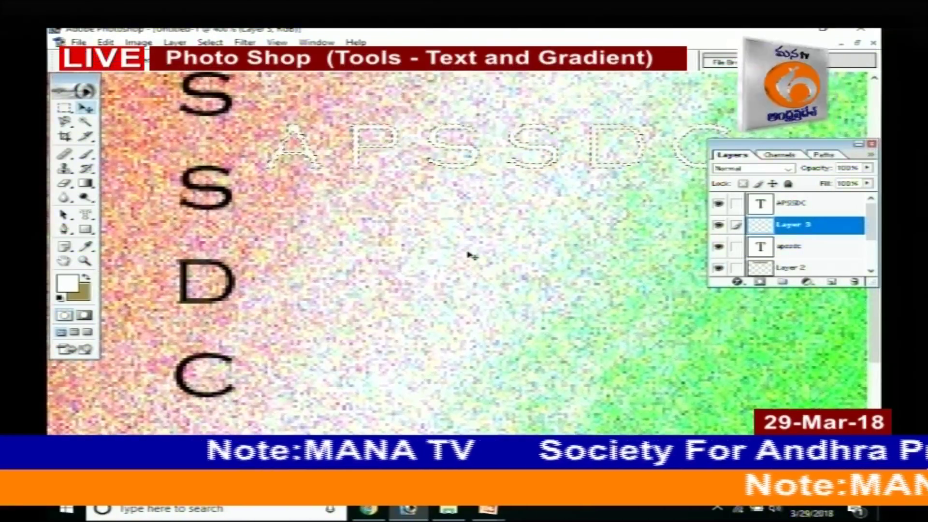
key("ctrl+BackSpace")
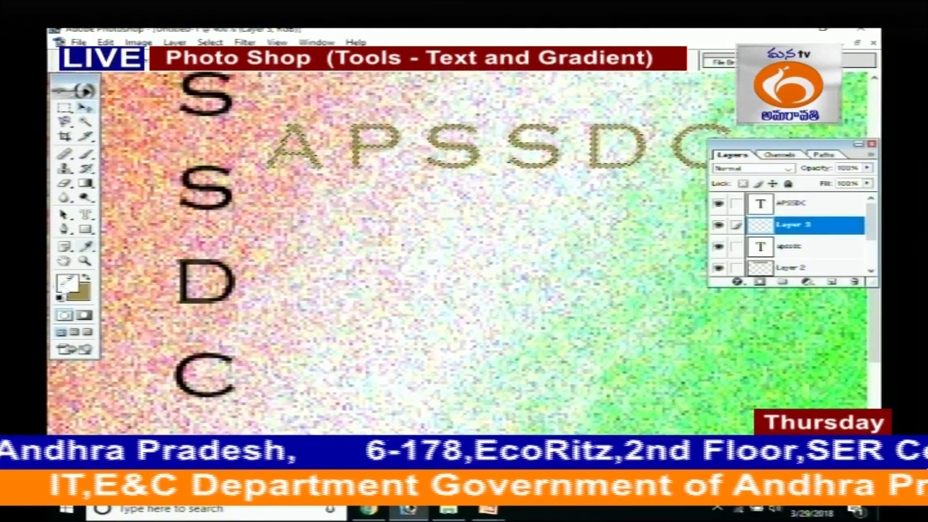
Step: Set the foreground color to dark teal 226872, fill the APSSDC selection with it and deselect
left_click(461, 259)
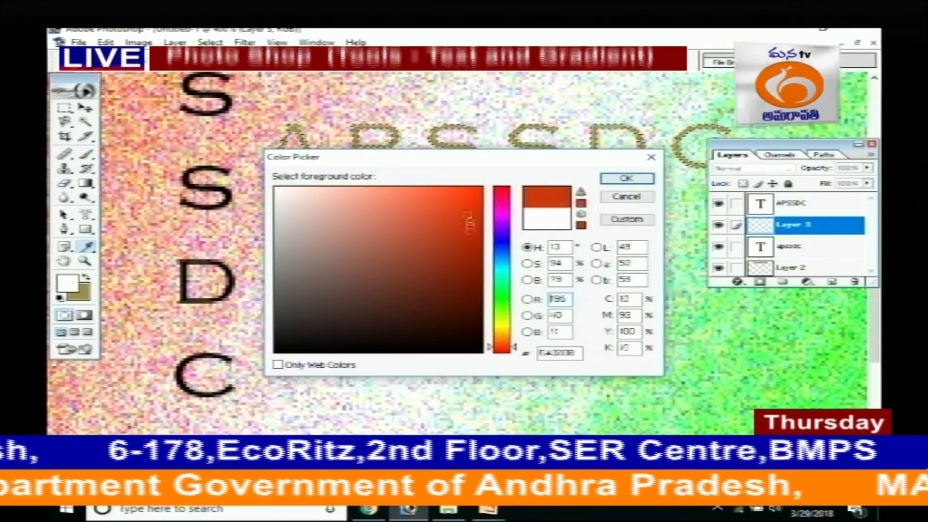
left_click(501, 266)
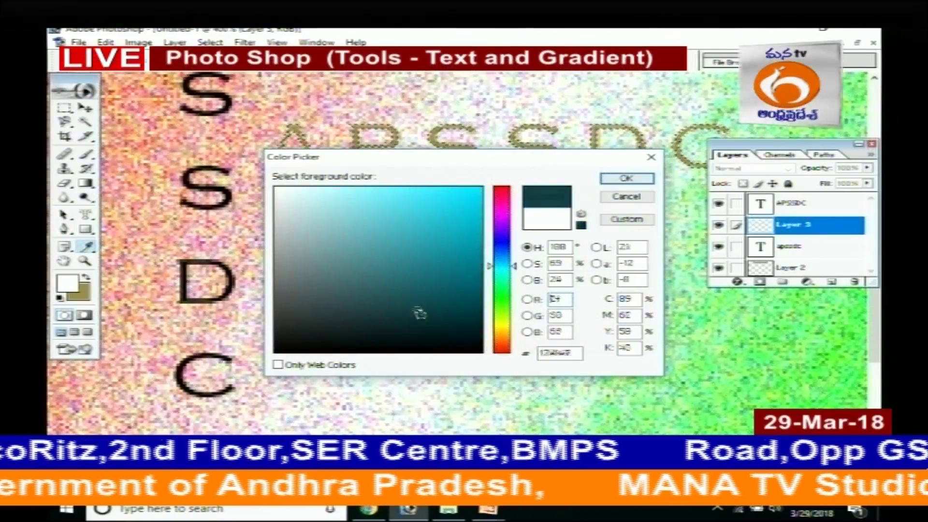
left_click(418, 279)
left_click(626, 179)
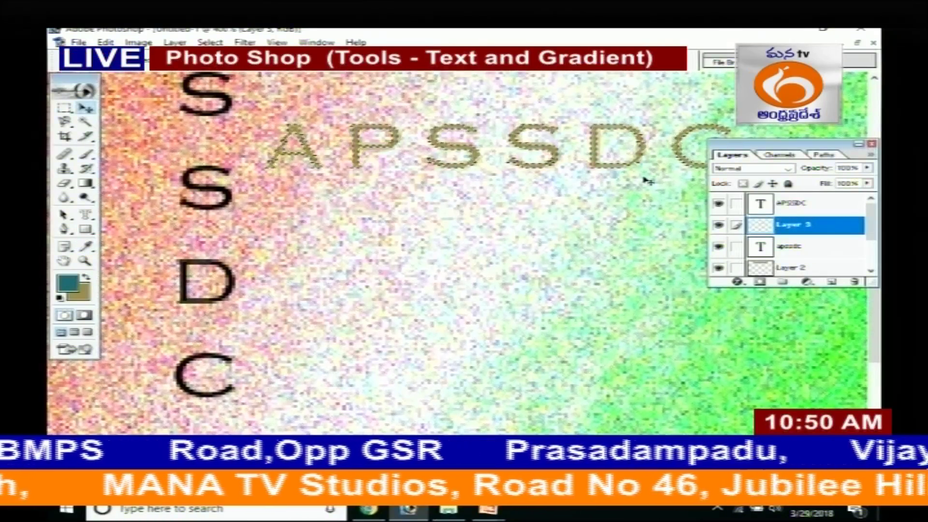
key("alt+BackSpace")
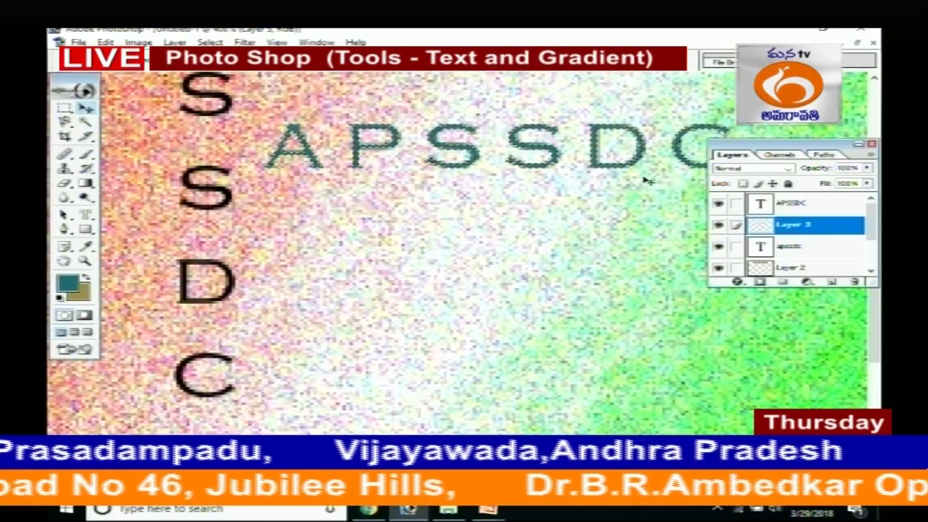
key("ctrl+d")
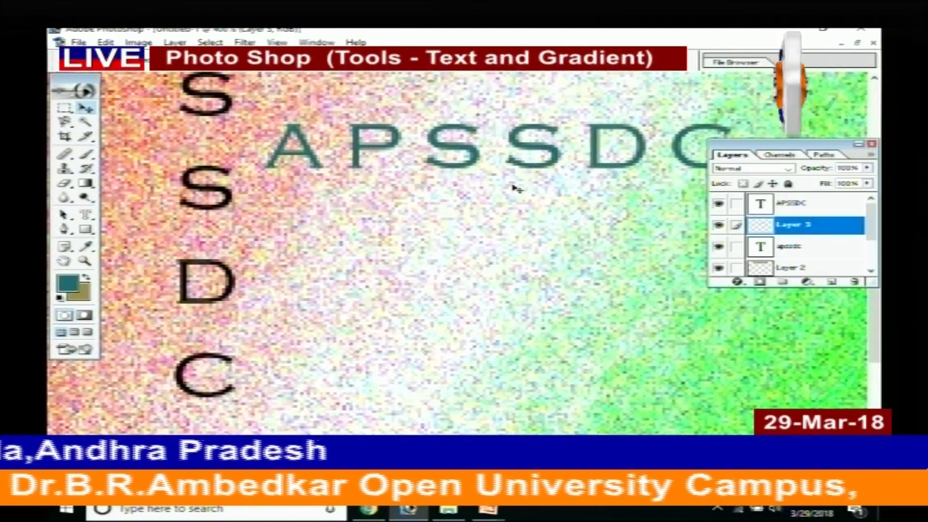
Step: Move the teal APSSDC text so it crosses the vertical text at the vertical text's first S
key("ctrl+minus")
key("ctrl+minus")
key("ctrl+minus")
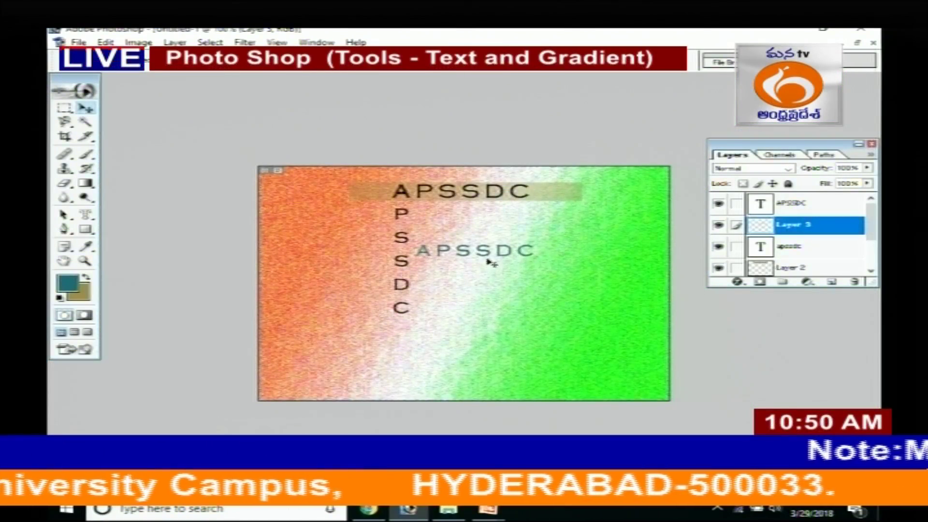
left_click_drag(493, 254, 426, 242)
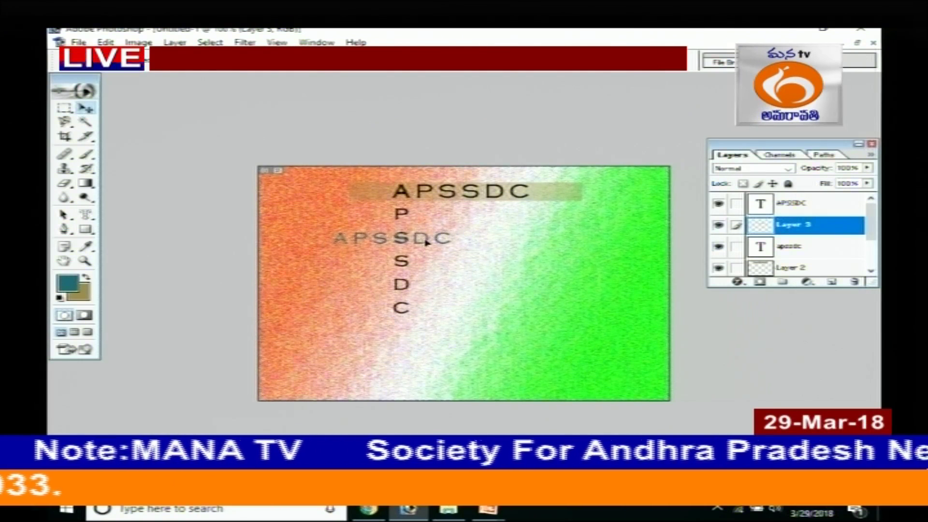
left_click_drag(427, 242, 427, 241)
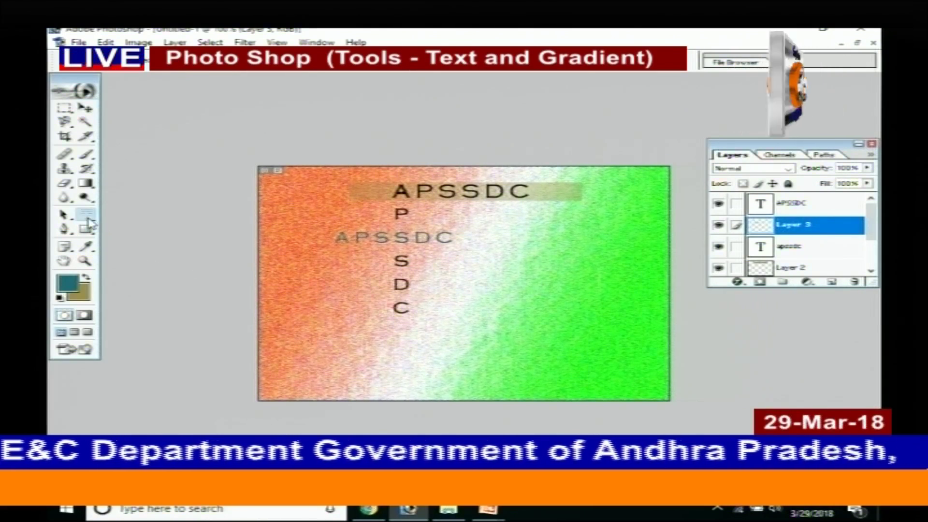
Step: Create a vertical text-shaped selection reading APSSDC beside the teal text with the Vertical Type Mask tool
left_click_drag(90, 222, 196, 251)
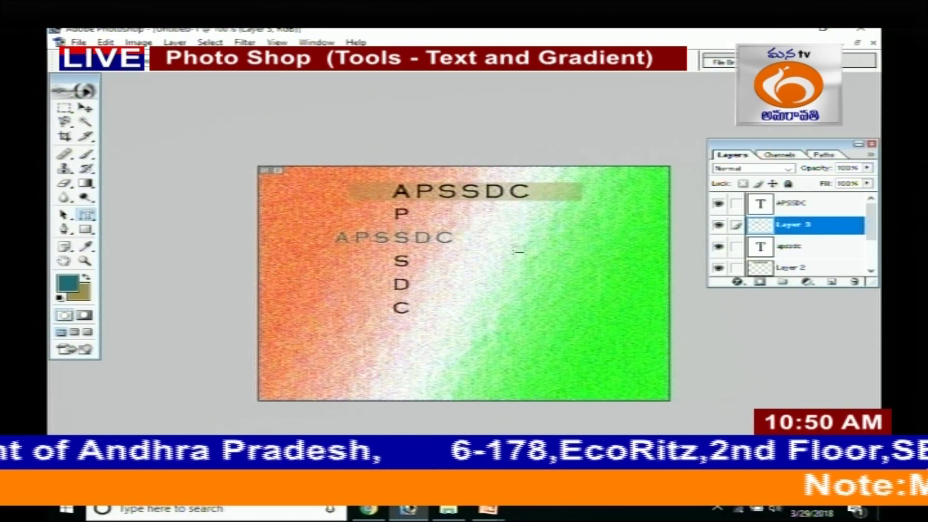
left_click(520, 238)
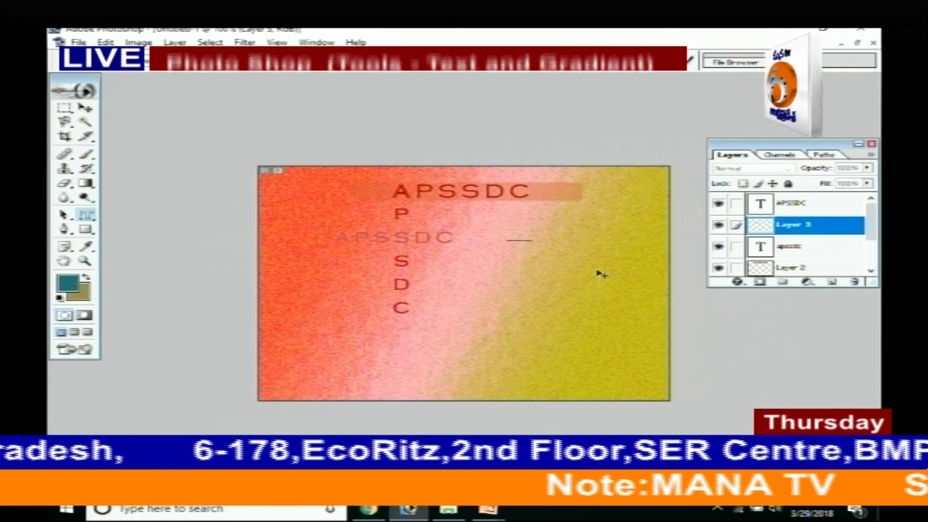
type("APSSDC")
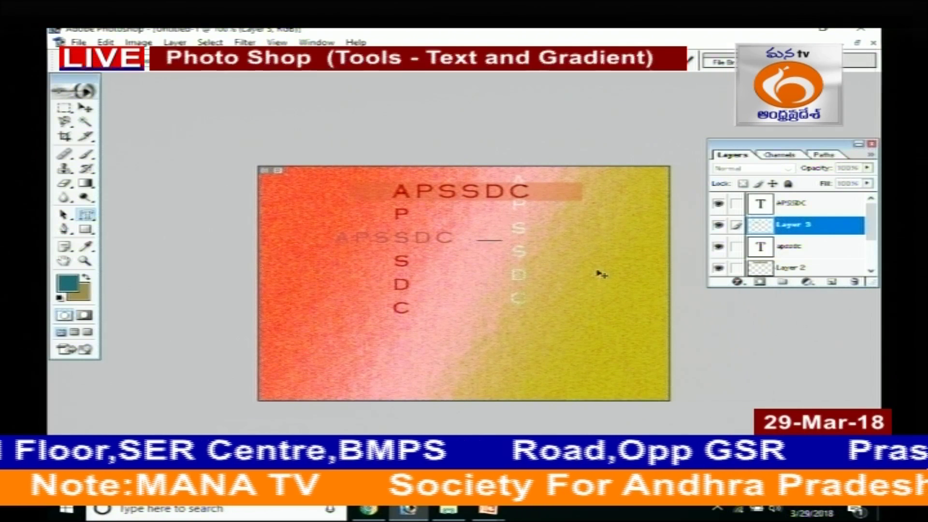
left_click(85, 107)
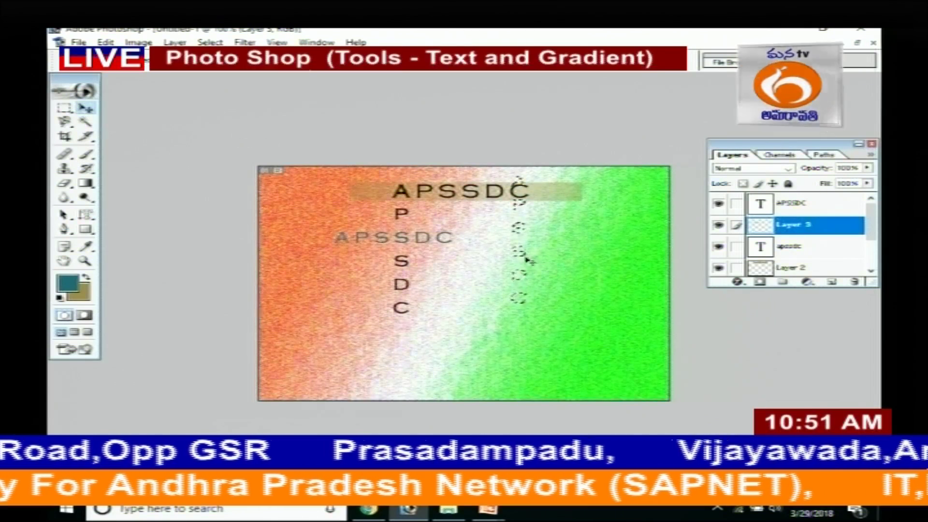
Step: Try moving the vertical text-shaped selection together with the teal text, undo the move and deselect
left_click_drag(514, 259, 515, 287)
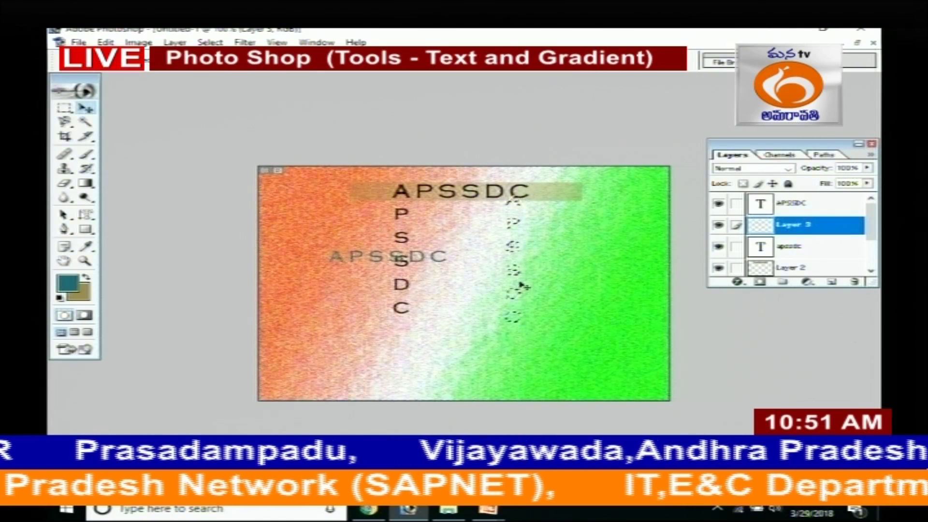
key("ctrl+z")
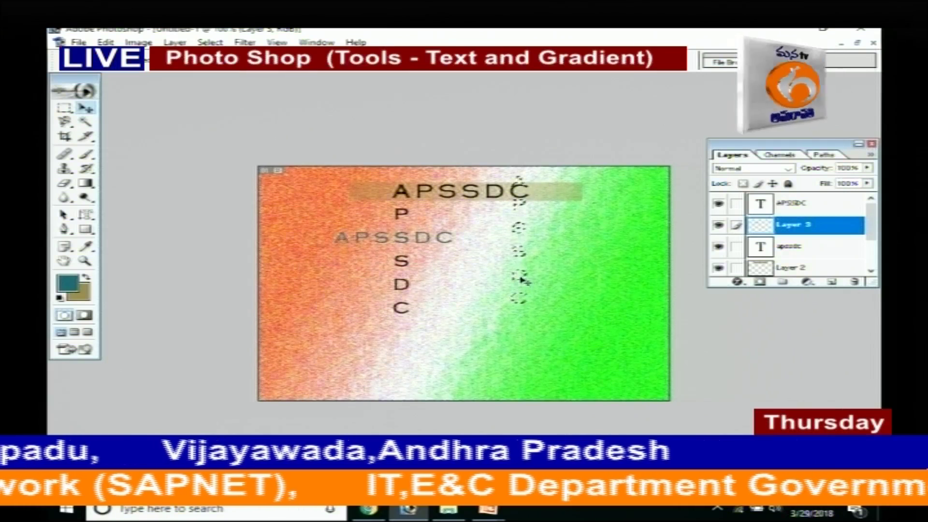
key("ctrl+d")
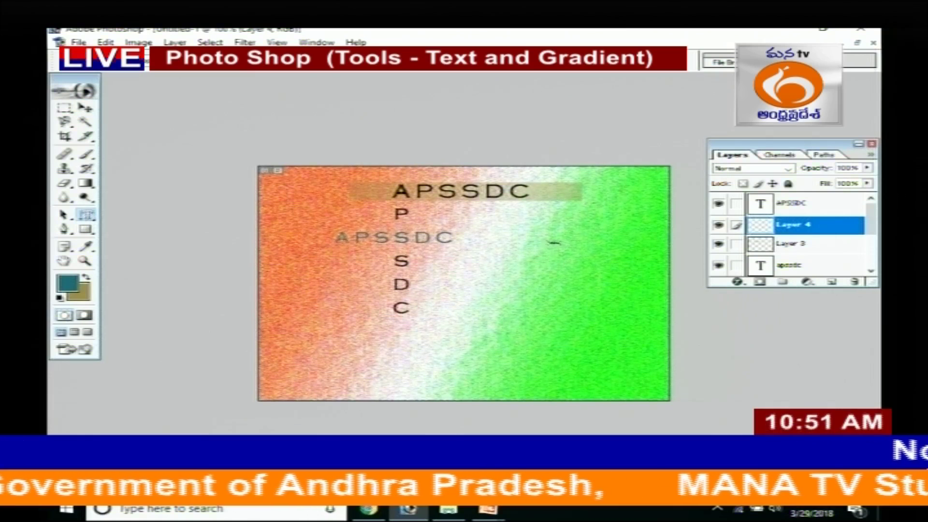
Step: On a new layer, create a vertical APSSDC text-shaped selection just past the end of the horizontal title
left_click(554, 246)
type("ap")
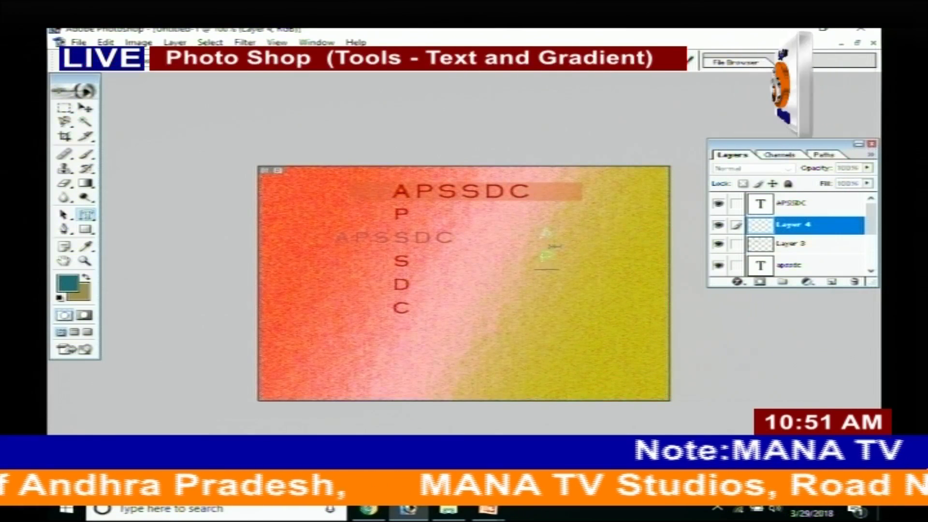
type("SSDC")
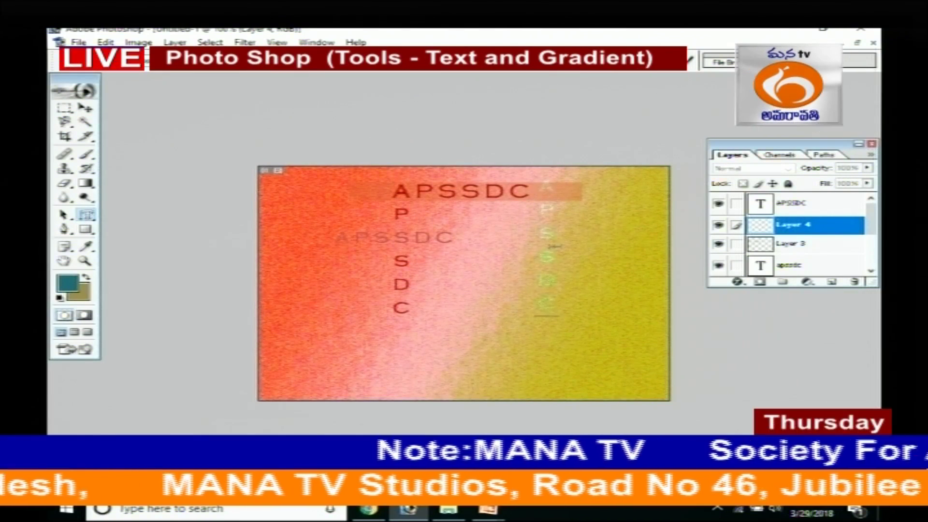
key("ctrl+Return")
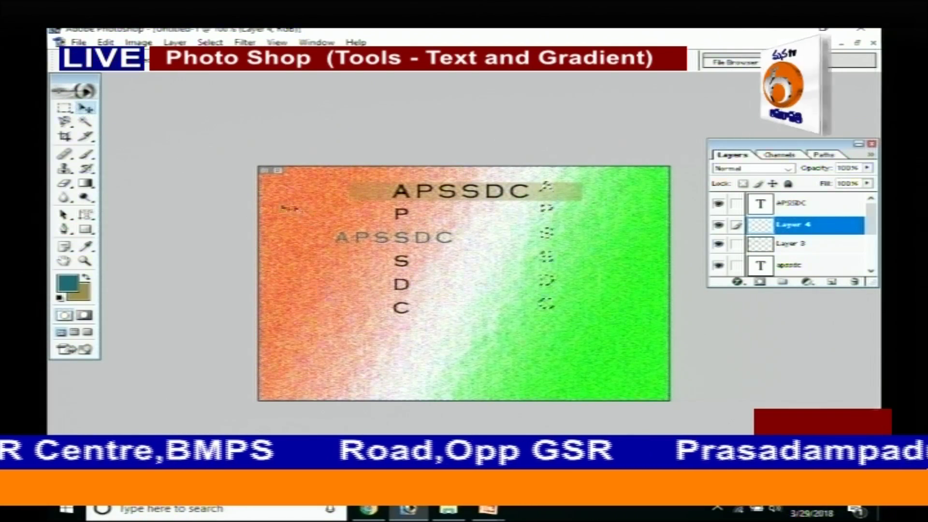
Step: Set the foreground color to yellow FFDA2F
double_click(72, 264)
left_click_drag(403, 241, 177, 342)
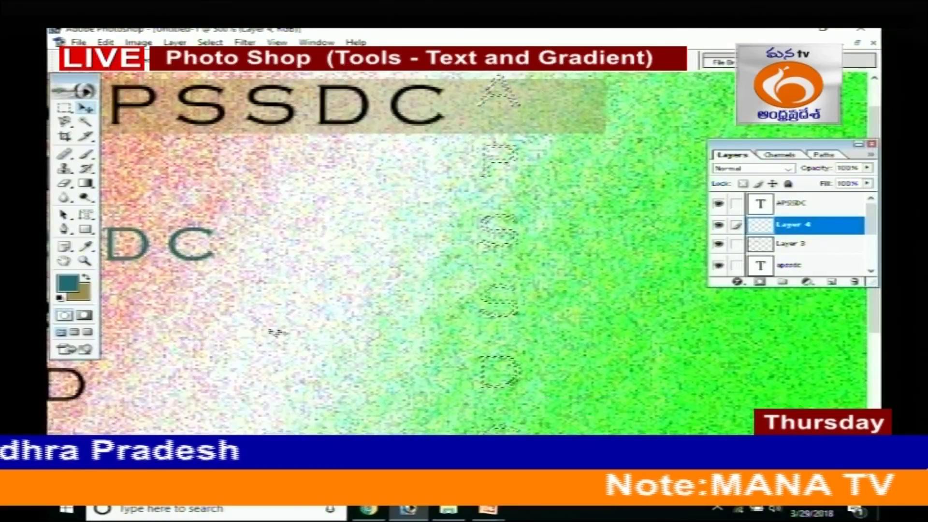
left_click(68, 282)
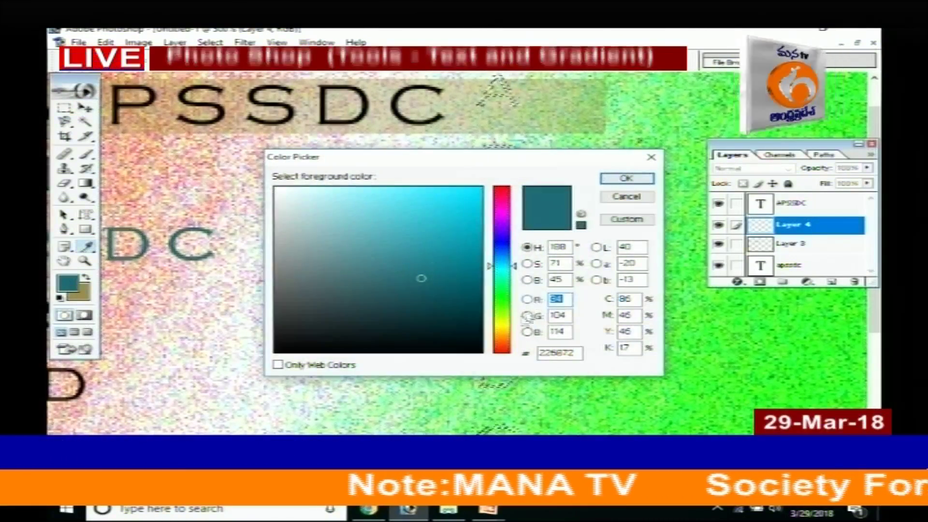
left_click(502, 330)
left_click(441, 239)
left_click(443, 189)
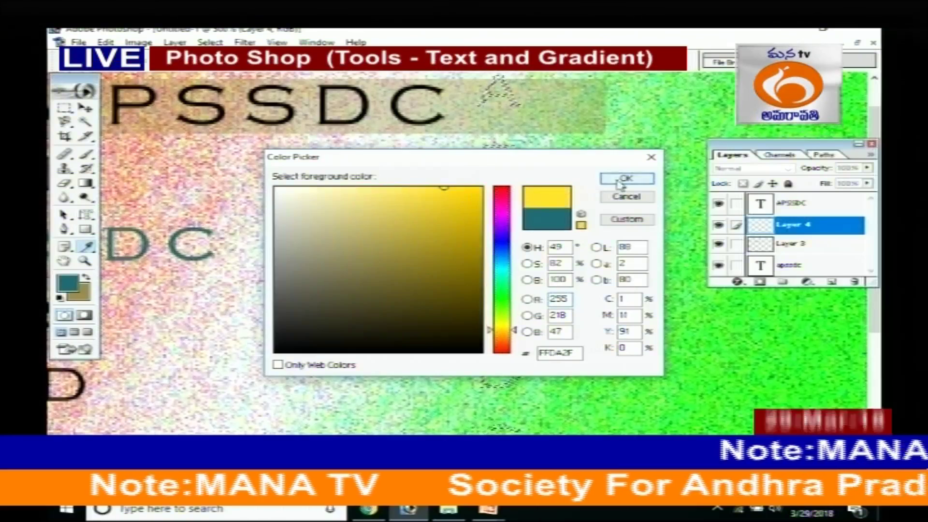
left_click(626, 178)
Step: Set the foreground color to blue 2924FF, fill the vertical APSSDC selection with it and deselect
left_click(68, 283)
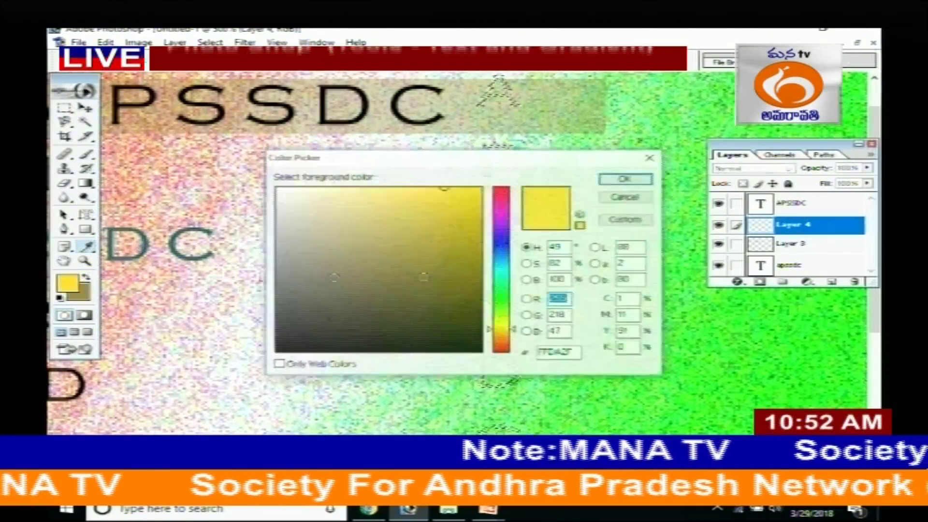
left_click(297, 265)
left_click(341, 266)
left_click(457, 295)
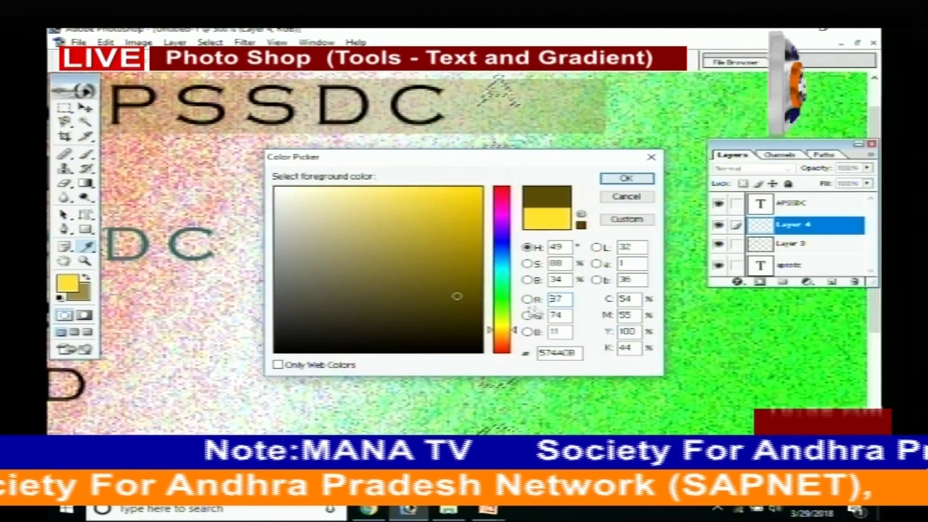
left_click_drag(501, 330, 501, 241)
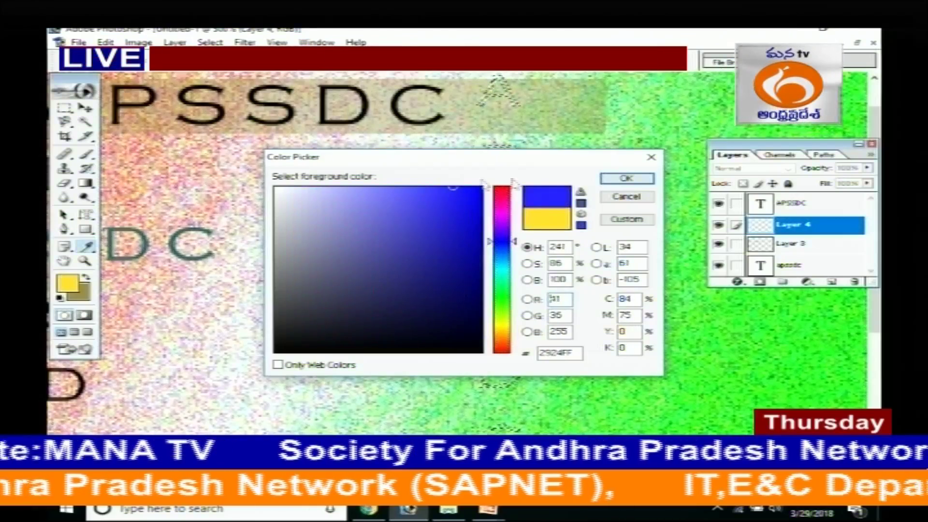
left_click(649, 181)
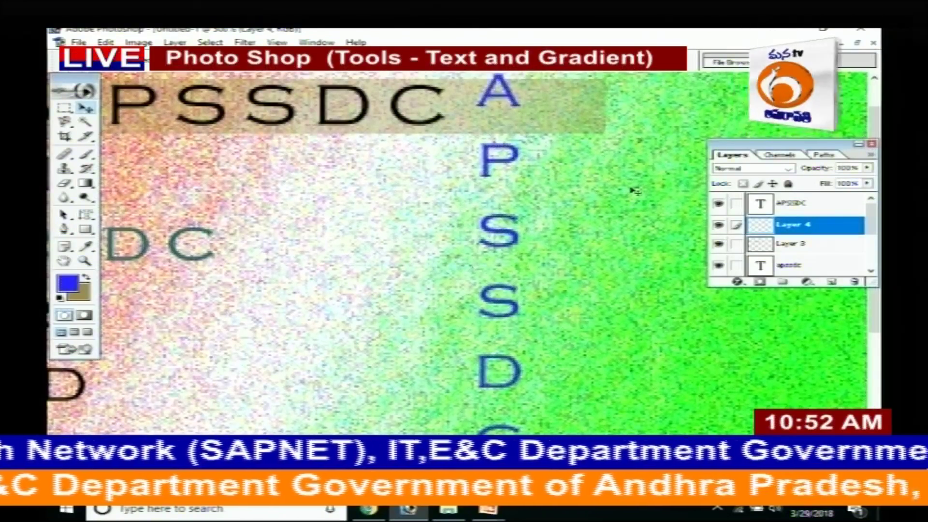
key("ctrl+minus")
key("ctrl+minus")
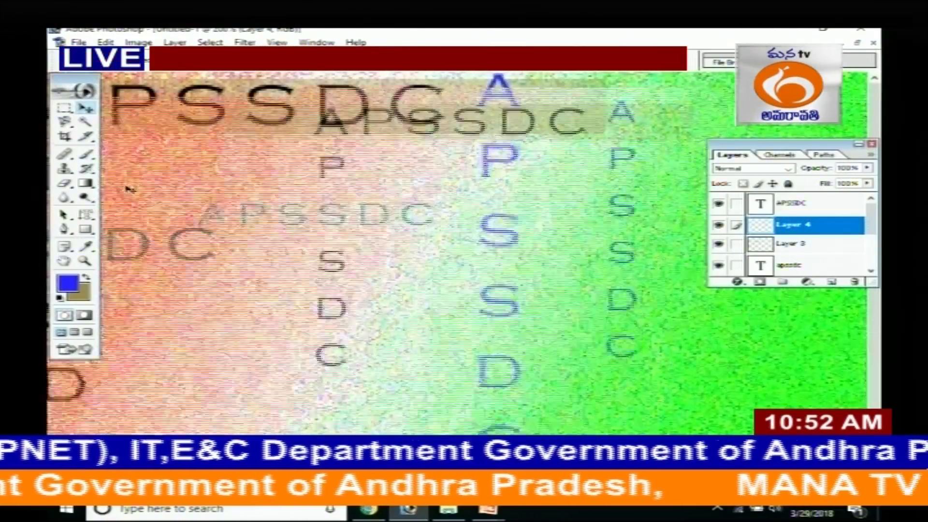
key("ctrl+plus")
key("ctrl+plus")
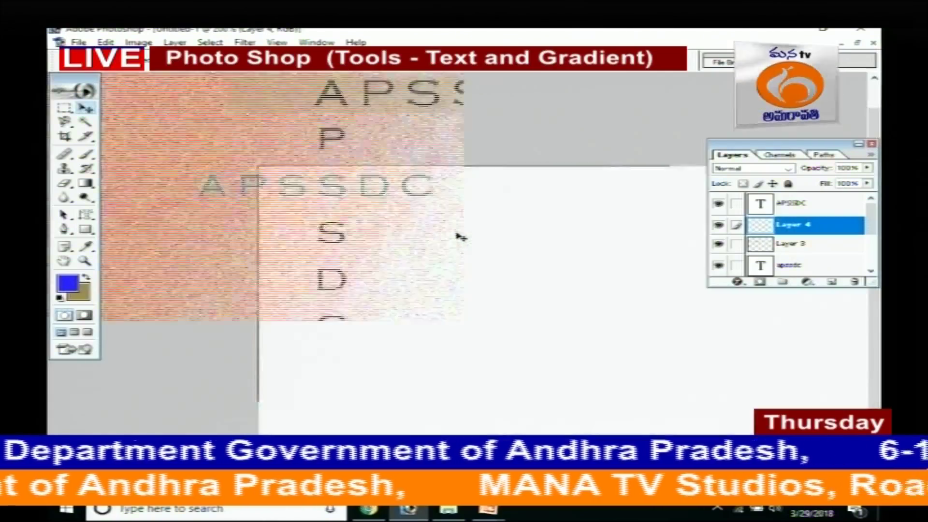
Step: Reposition the blue vertical APSSDC text so it starts just below the final C of the black horizontal title
scroll(496, 233, "up", 5)
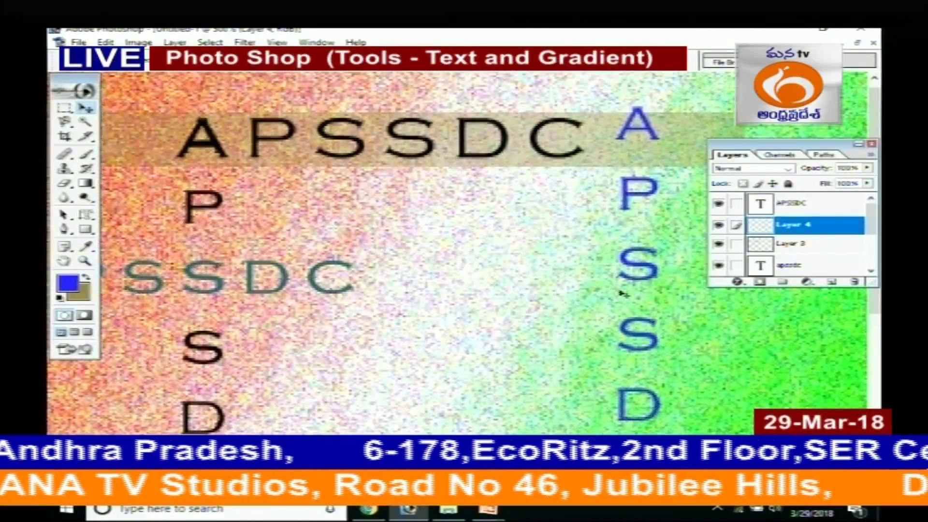
left_click_drag(628, 289, 407, 145)
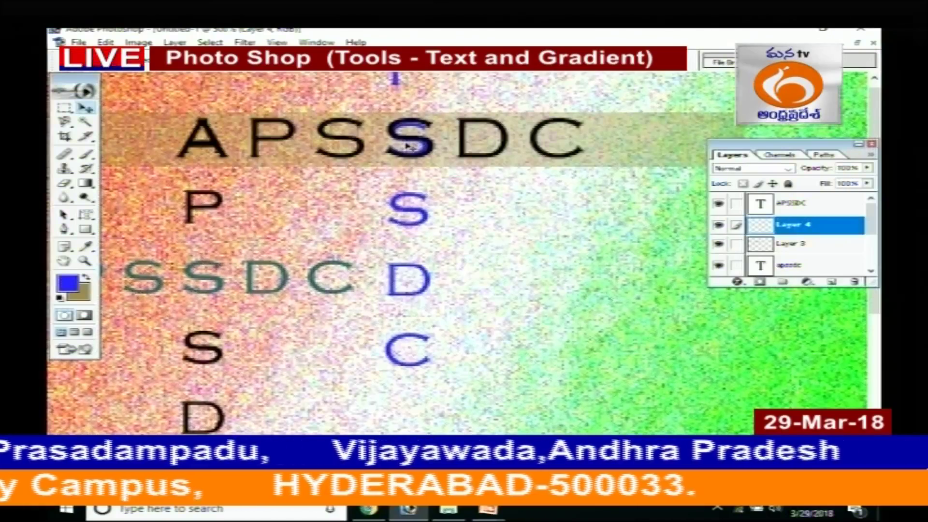
key("ctrl+alt+0")
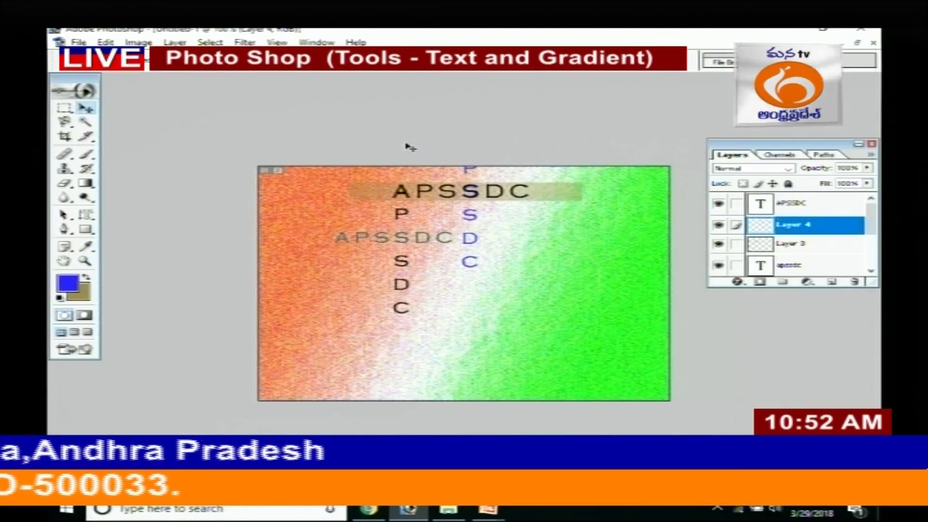
key("ctrl+0")
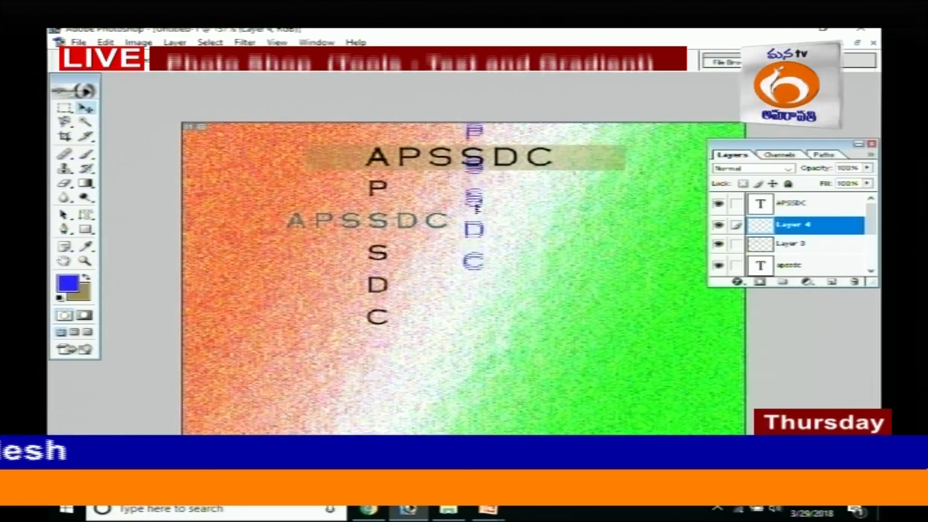
left_click_drag(481, 198, 483, 249)
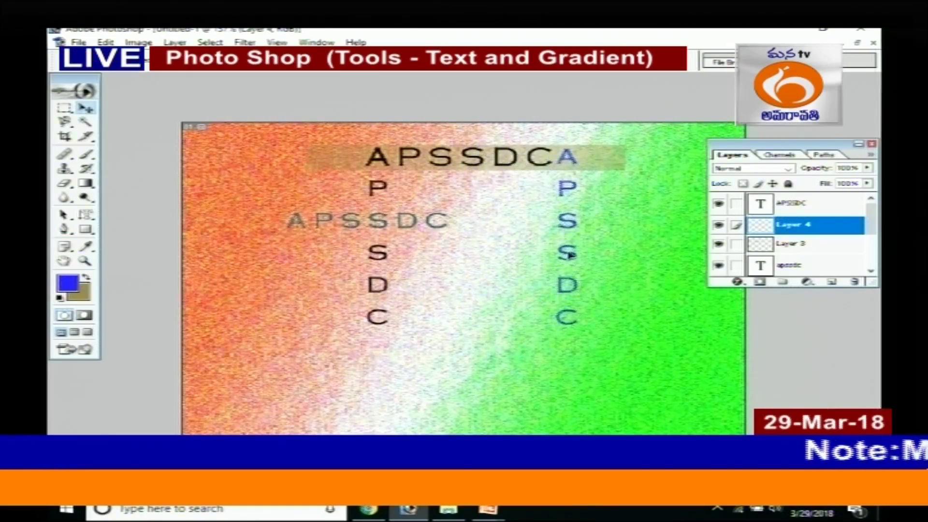
left_click_drag(552, 289, 543, 291)
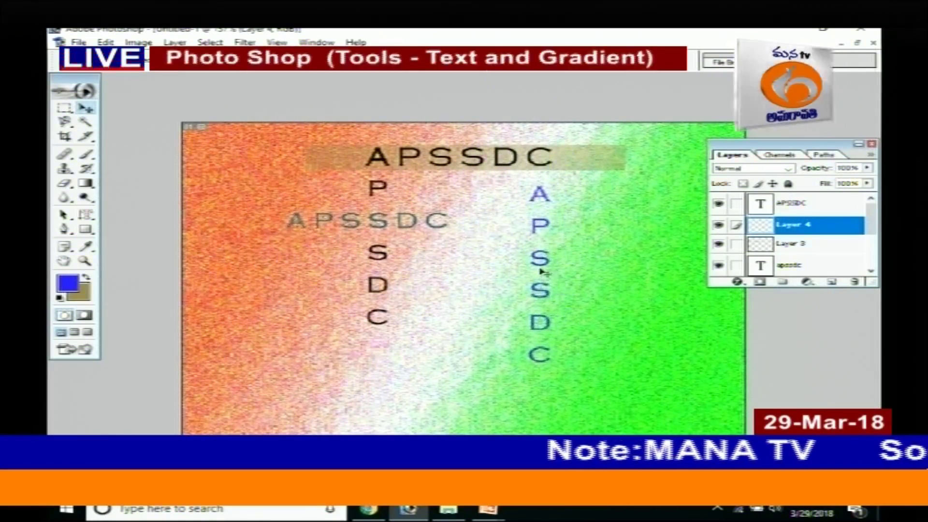